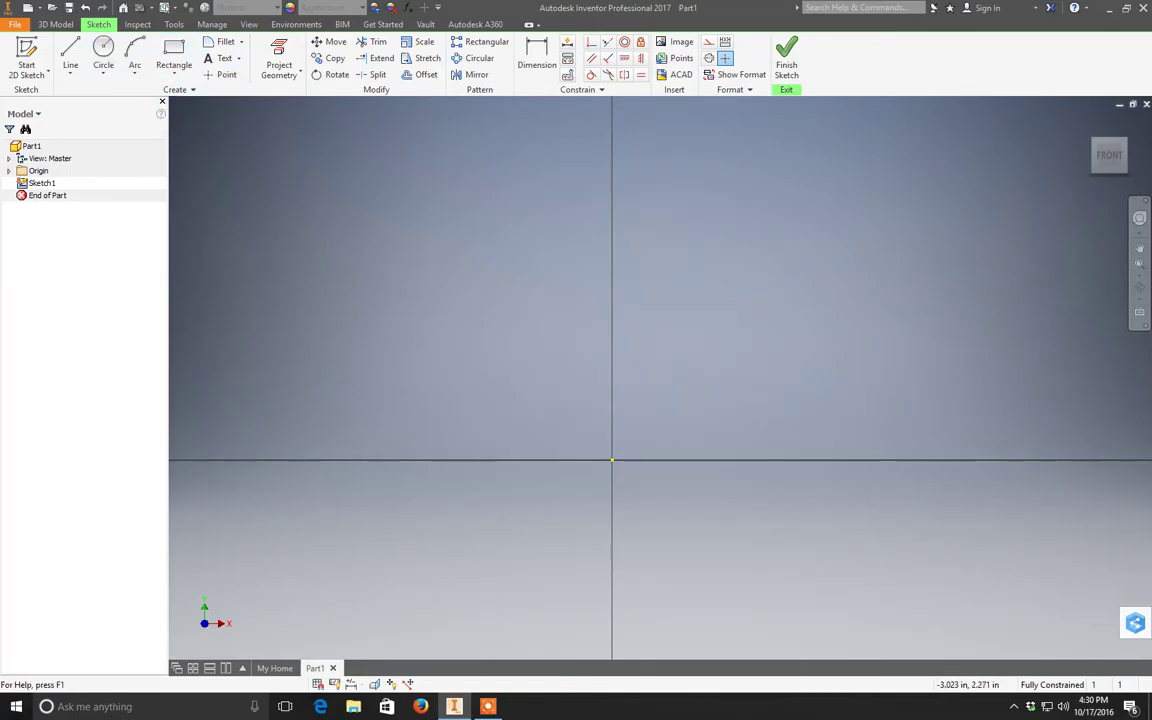
Step: Try the Line tool briefly, then display the different circle-drawing options
left_click(70, 52)
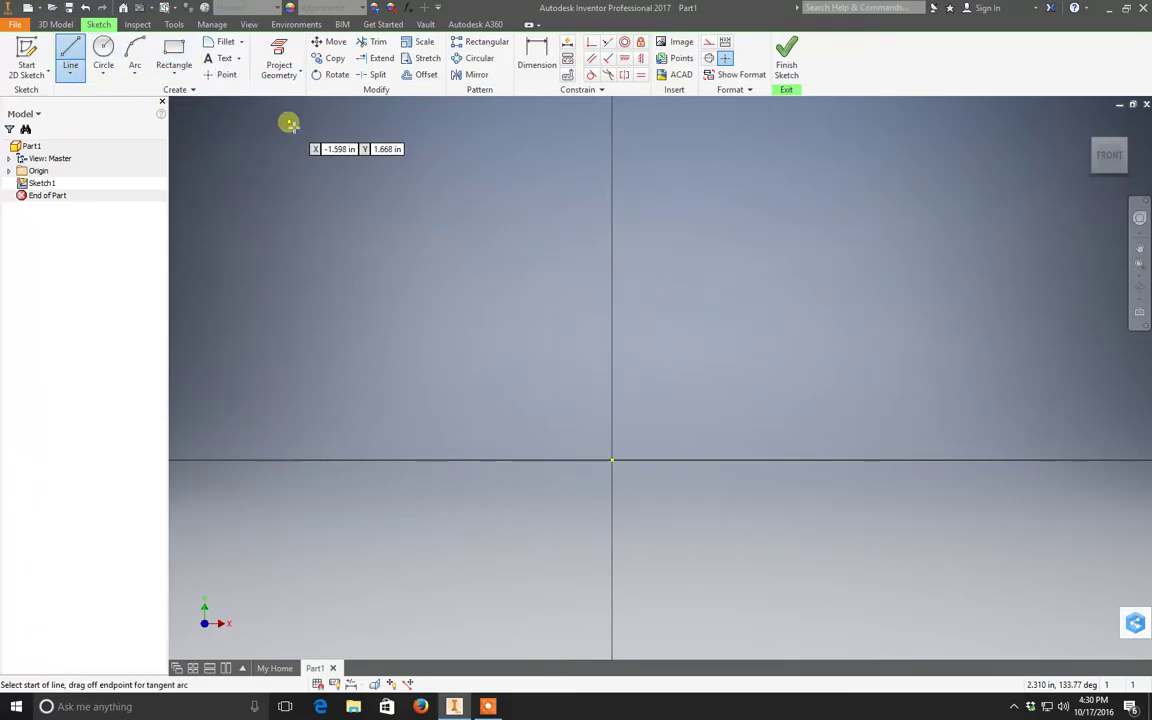
key("Escape")
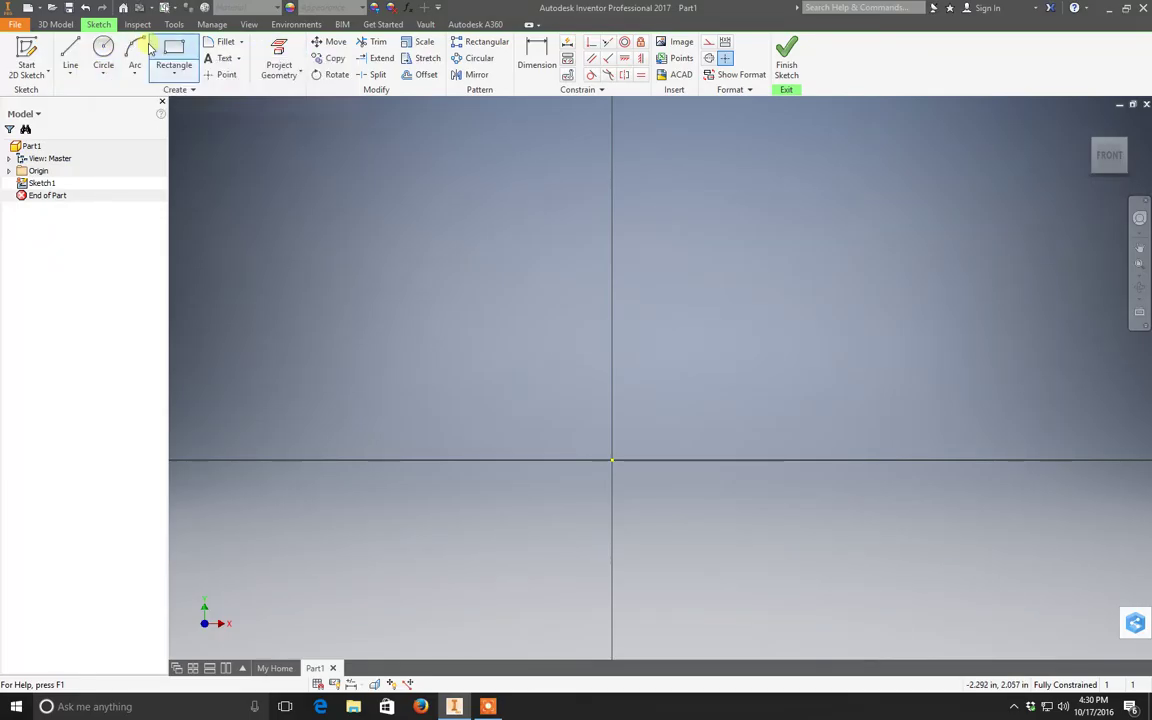
left_click(220, 122)
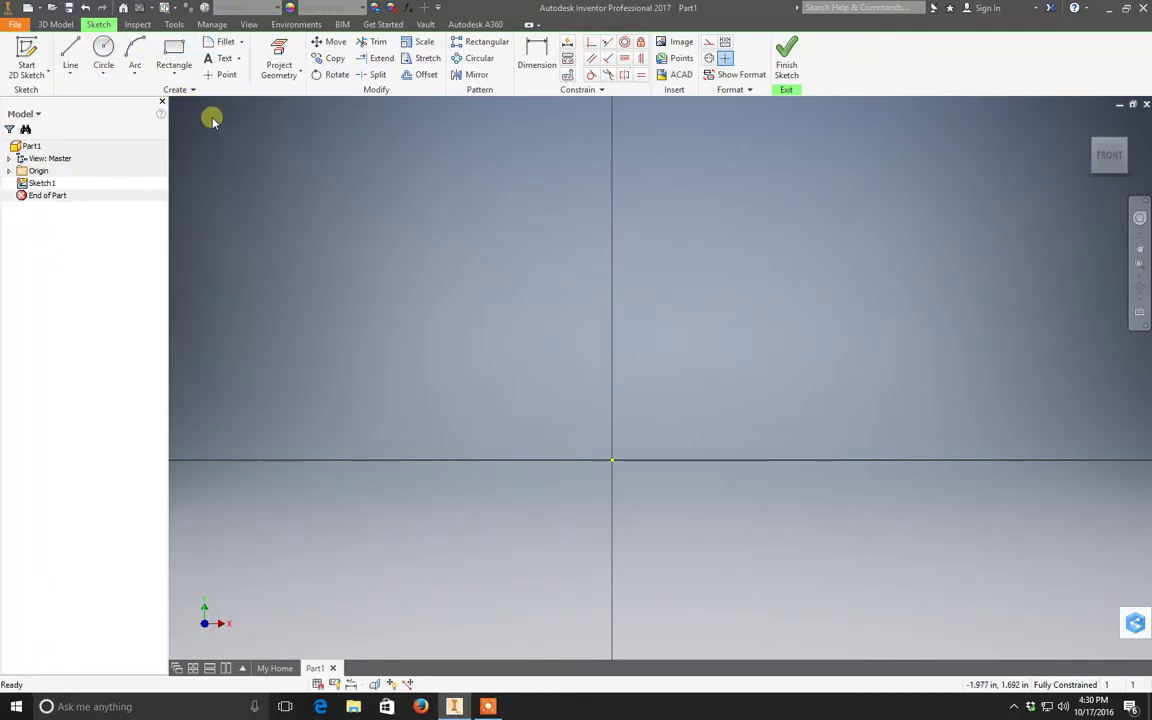
left_click(116, 78)
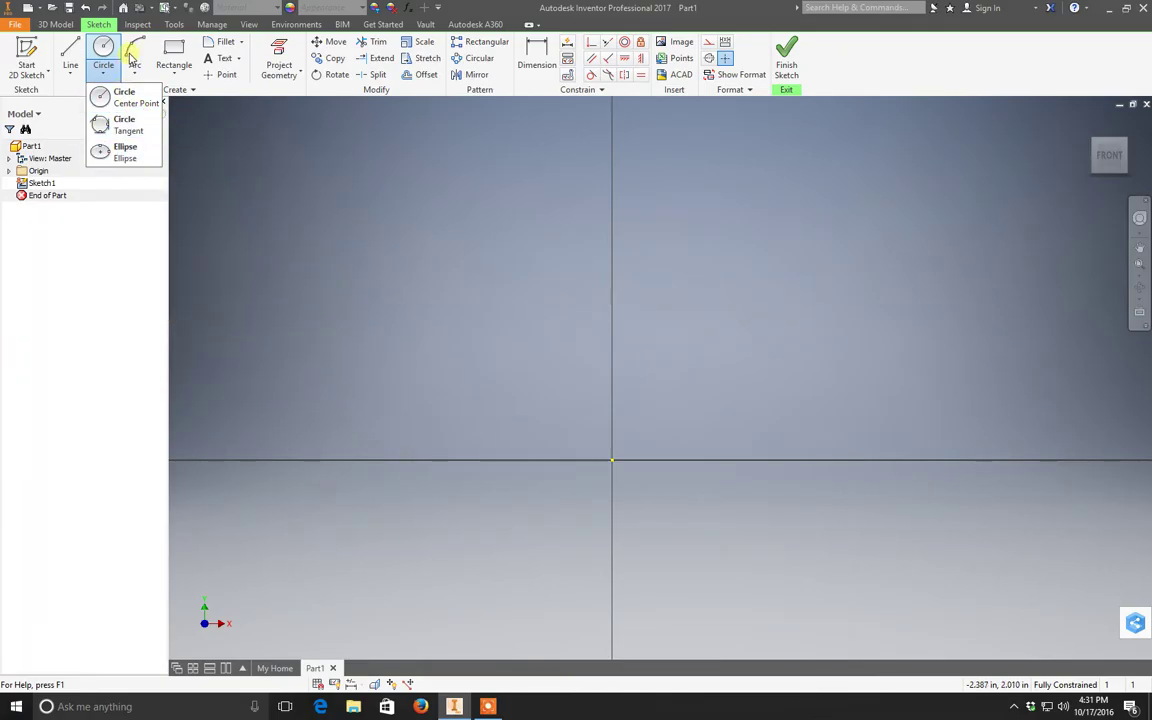
Step: Sketch an upper-left diagonal line and an upper-right slanted line
left_click(70, 55)
left_click(405, 293)
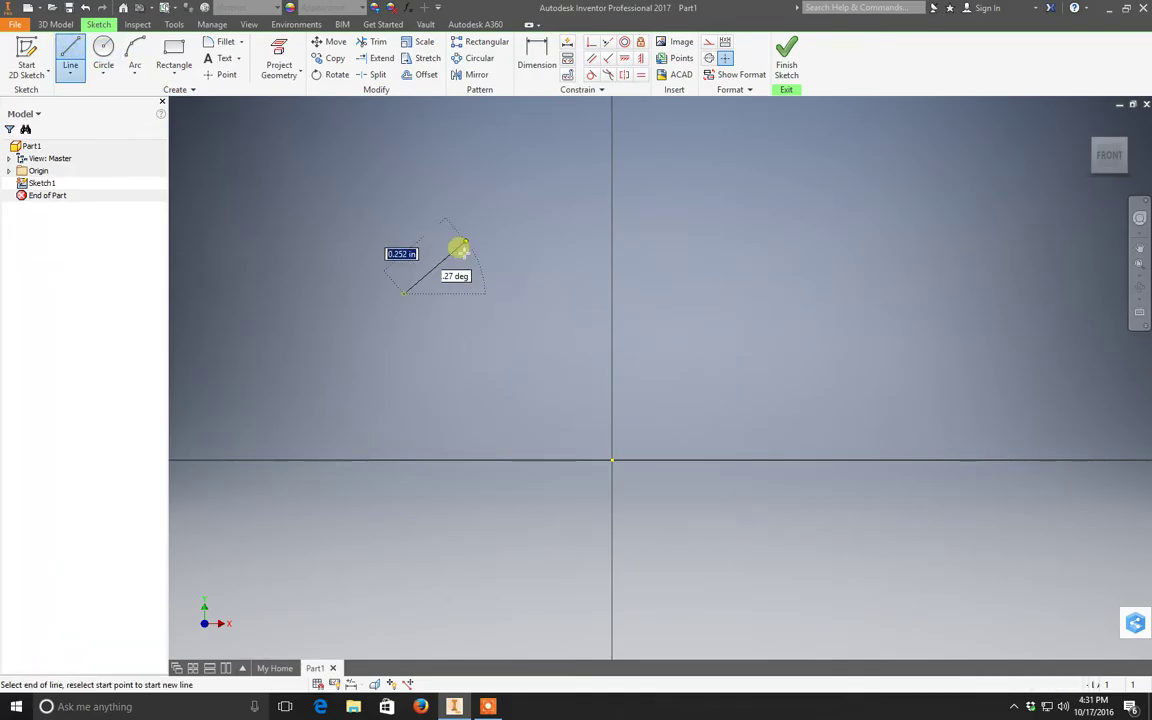
left_click(510, 197)
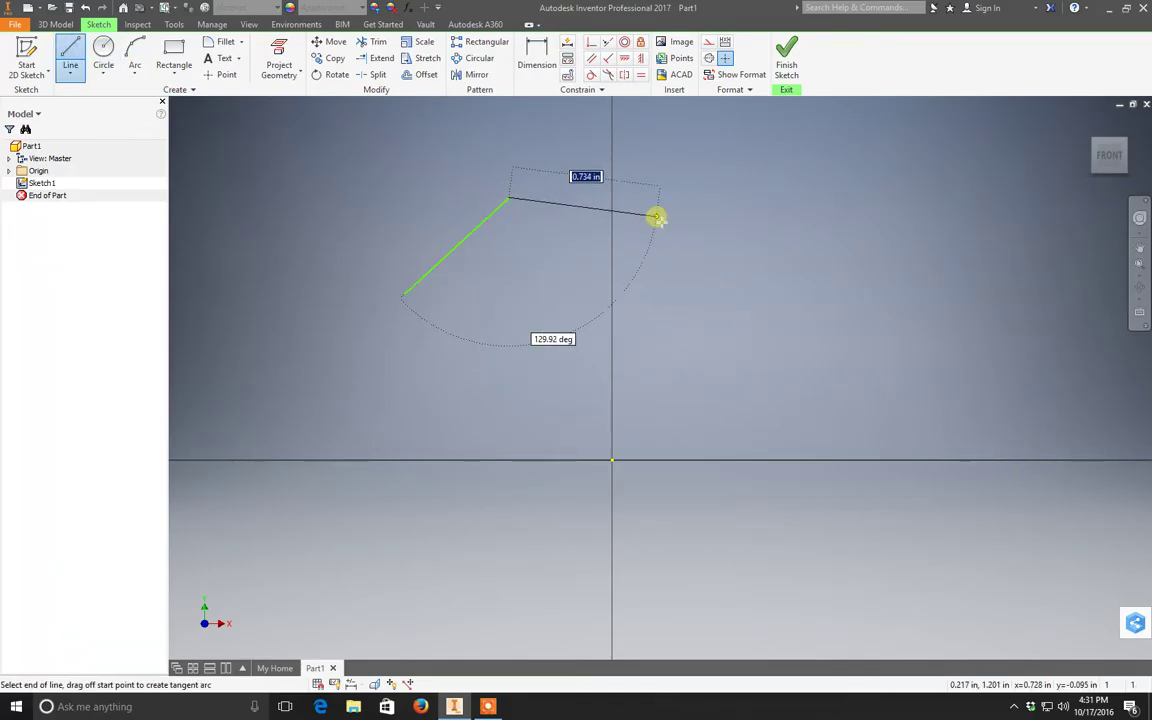
key("Escape")
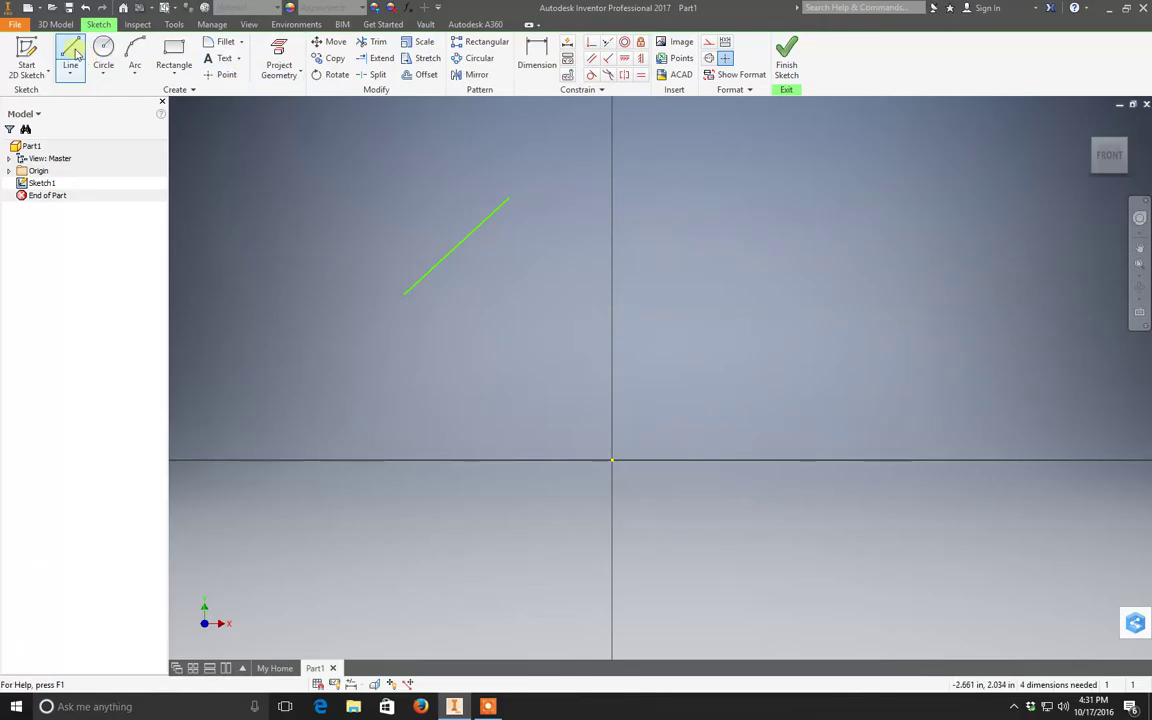
left_click(70, 50)
left_click(660, 204)
left_click(777, 258)
key("Escape")
Step: Add a short right line, a line below the axis, and a steep middle line
left_click(765, 318)
left_click(707, 383)
key("Escape")
left_click(545, 521)
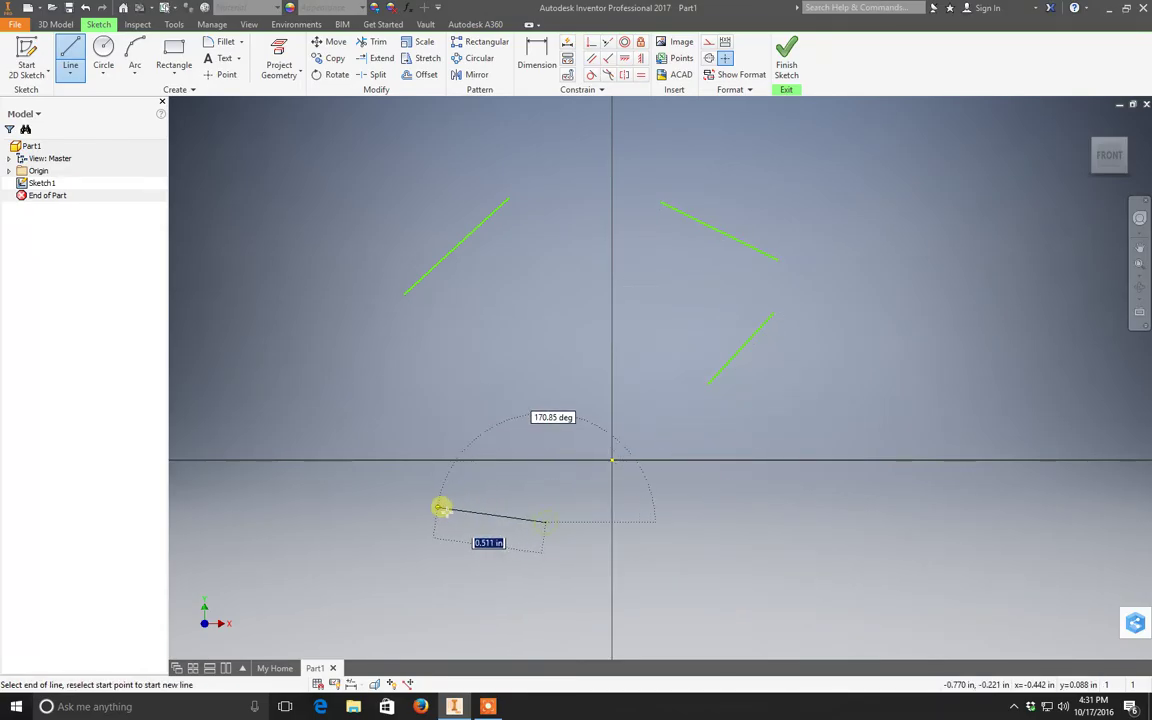
left_click(427, 496)
key("Escape")
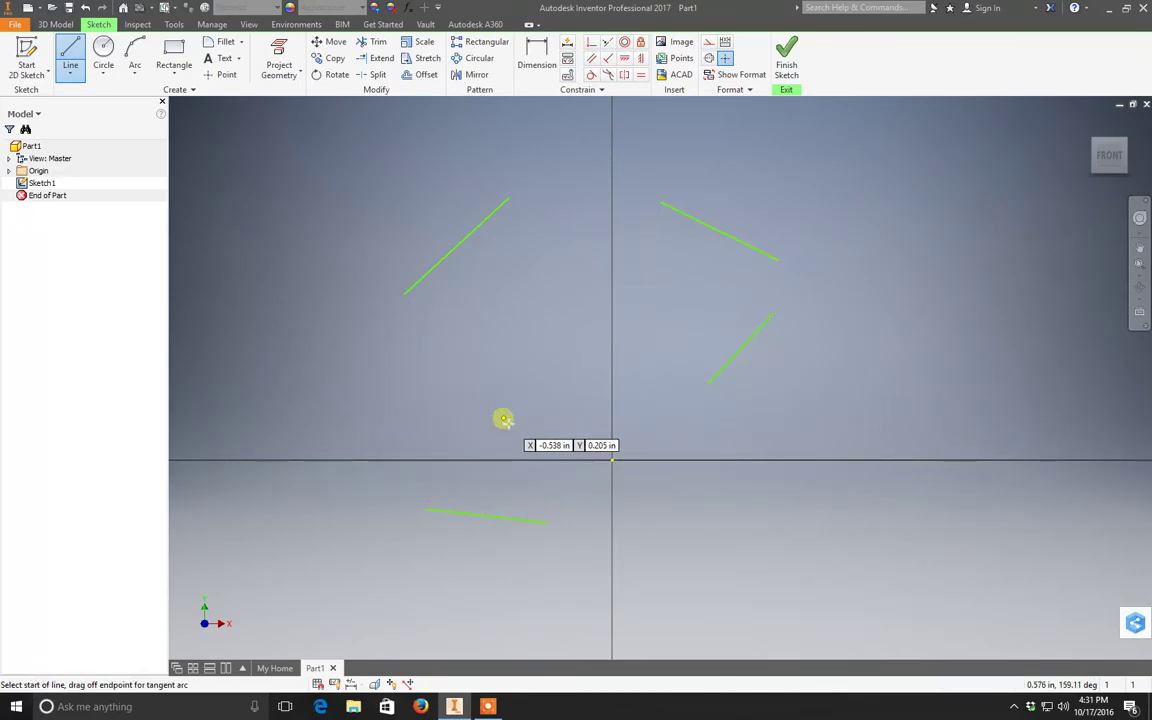
left_click(507, 404)
left_click(557, 299)
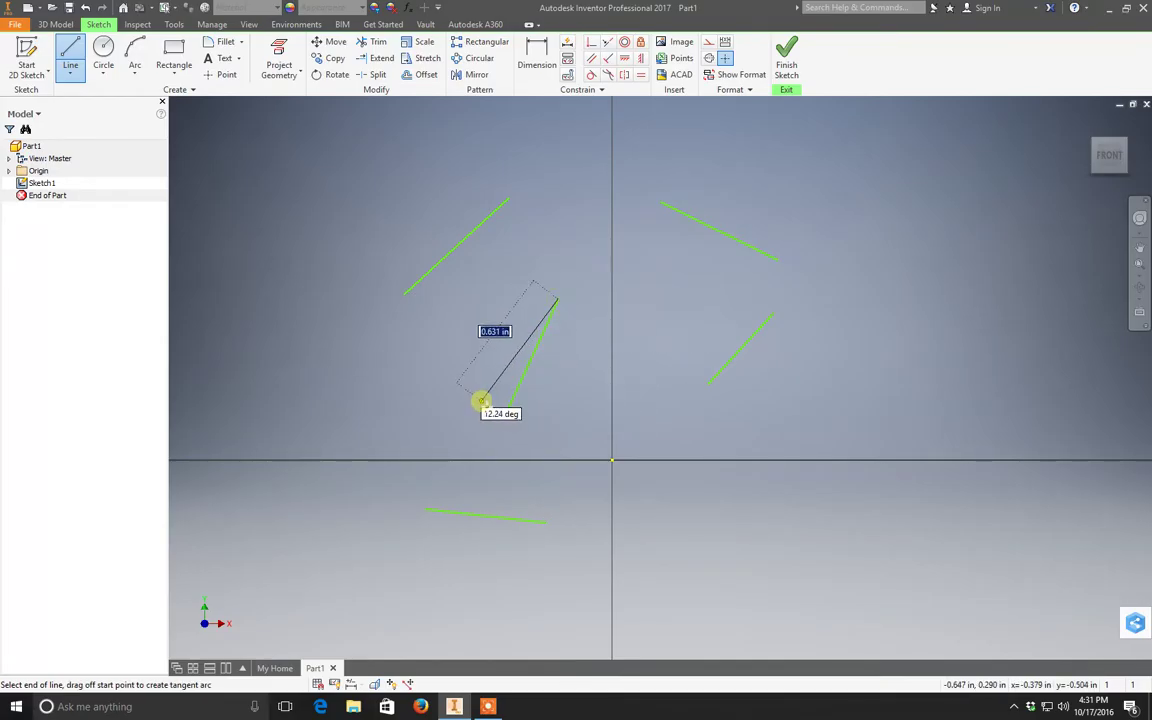
key("Escape")
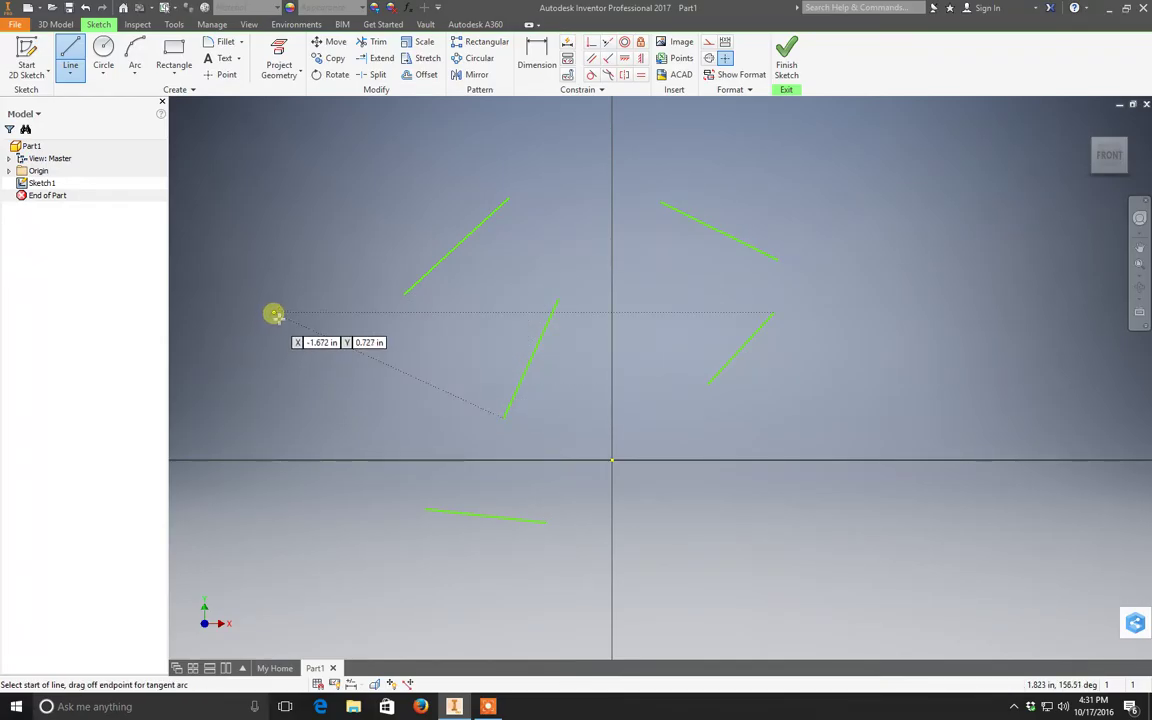
key("Escape")
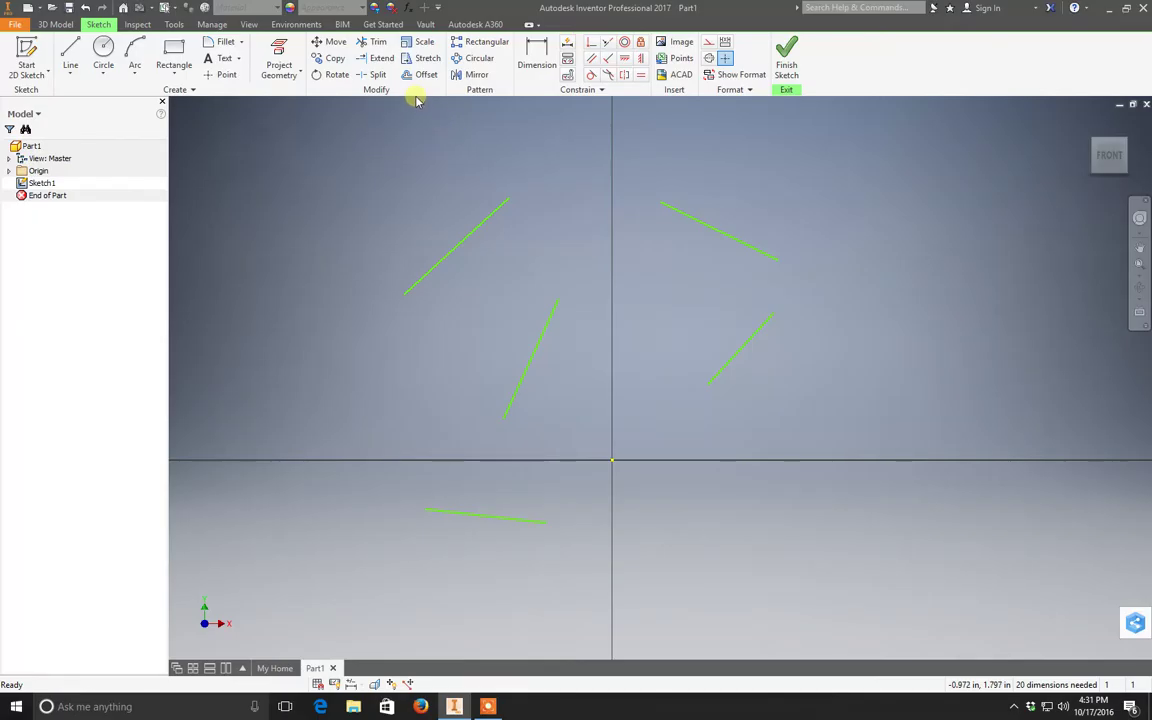
Step: Draw a horizontal line crossing the diagonal and a steep line crossing the upper-right line
left_click(70, 58)
left_click(382, 231)
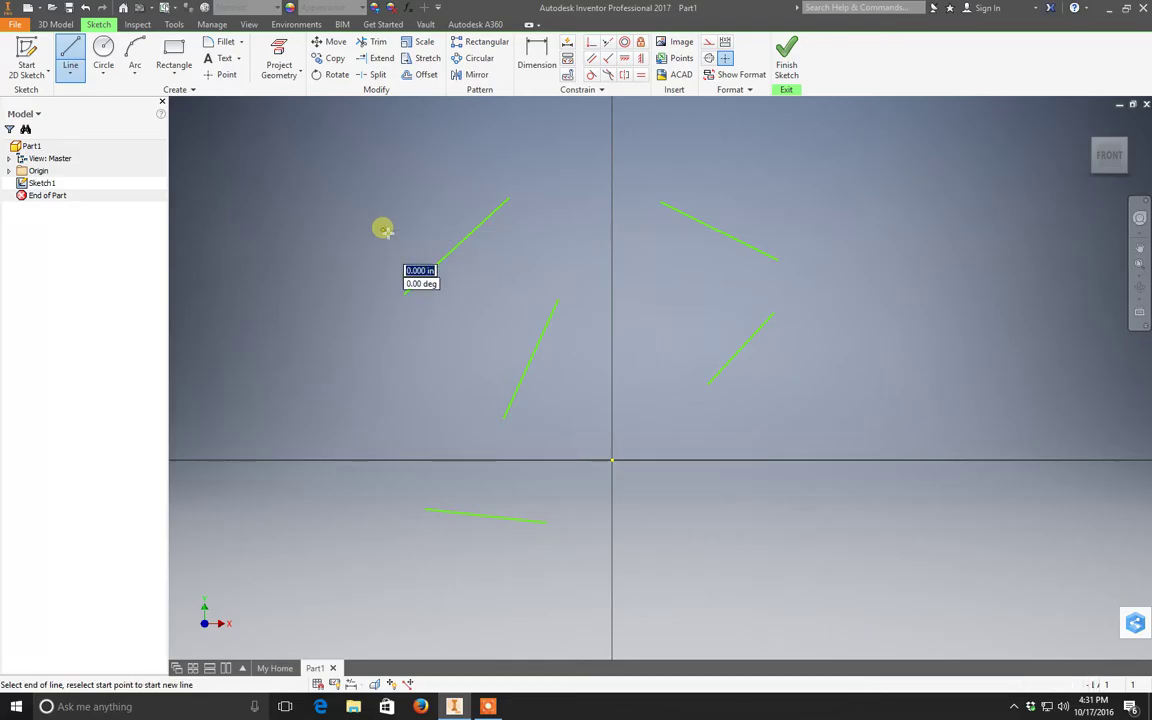
left_click(567, 231)
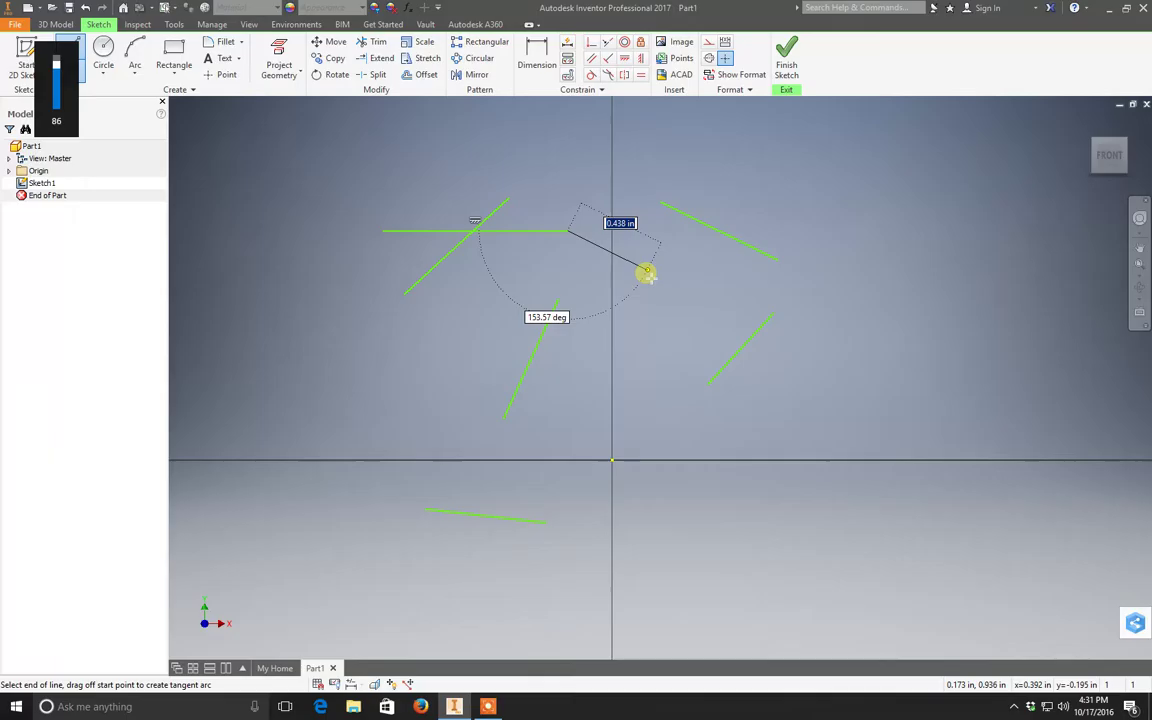
key("Escape")
left_click(748, 200)
left_click(711, 325)
key("Escape")
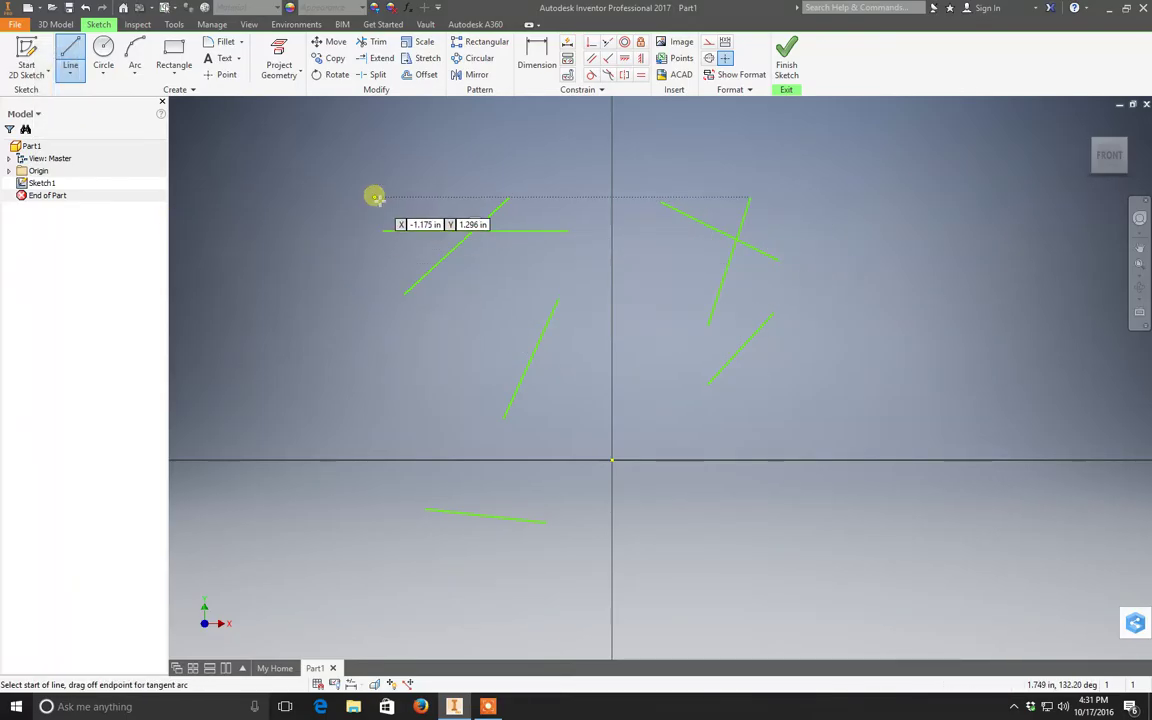
key("Escape")
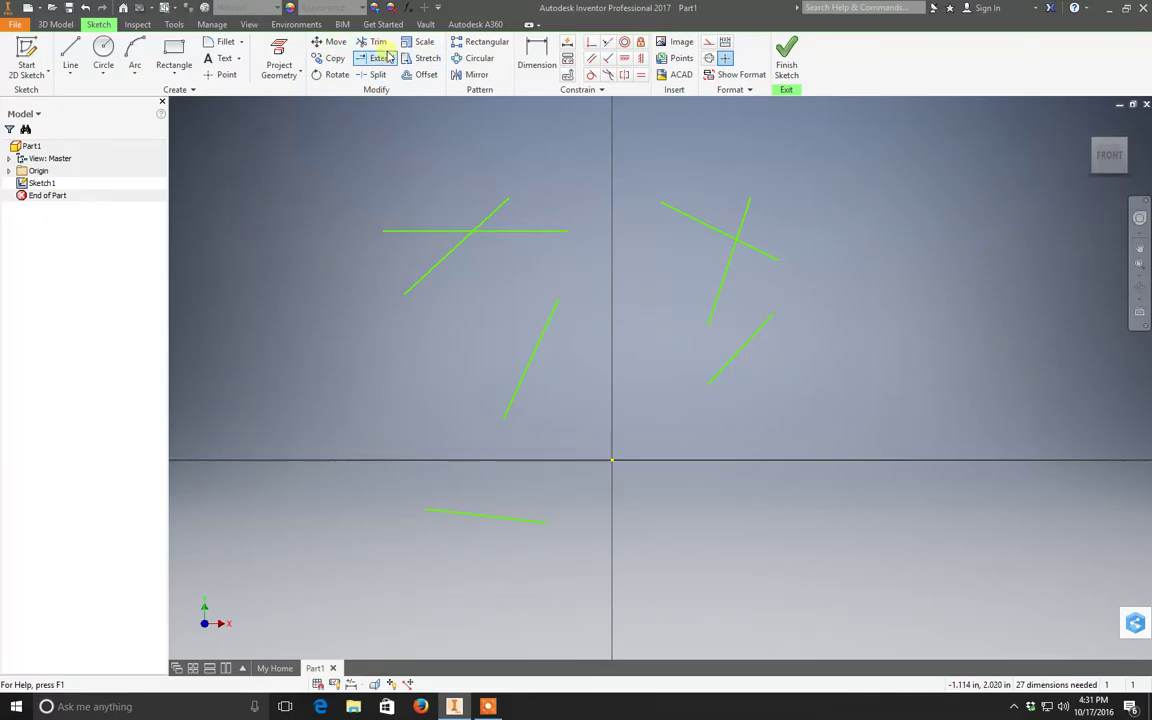
Step: Window-select all seven lines for Move, cancel at the base point, and switch to Copy
left_click(336, 46)
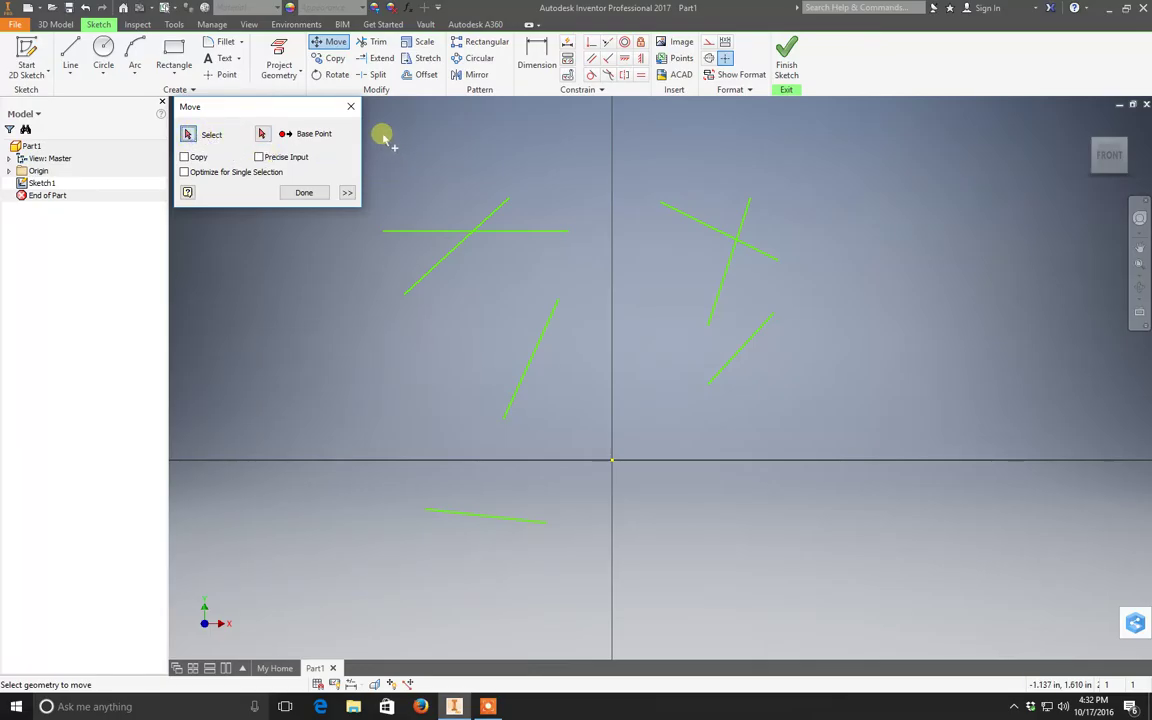
left_click_drag(384, 137, 850, 570)
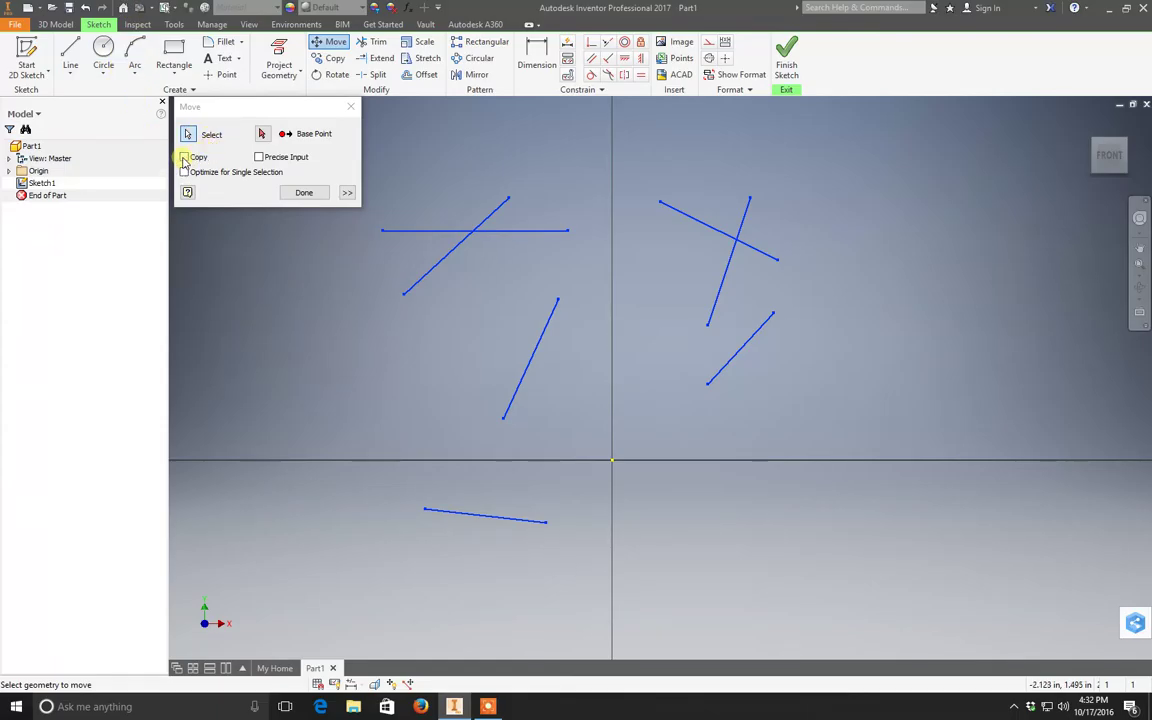
left_click(260, 131)
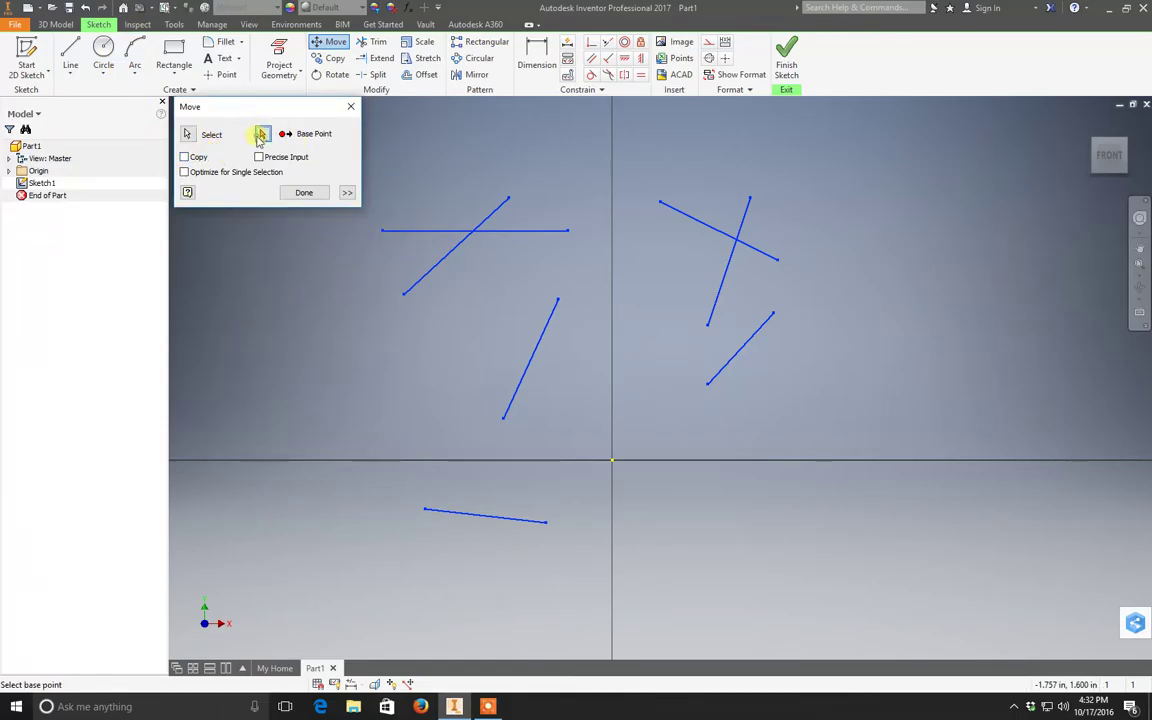
left_click(558, 300)
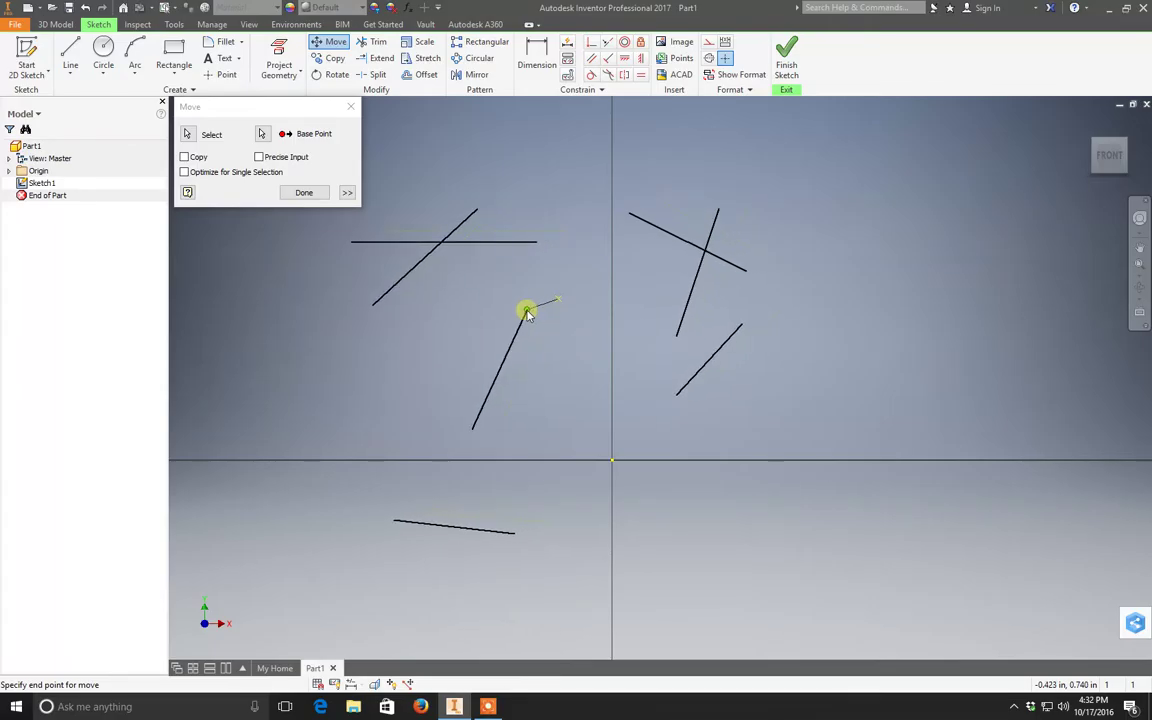
key("Escape")
left_click(330, 58)
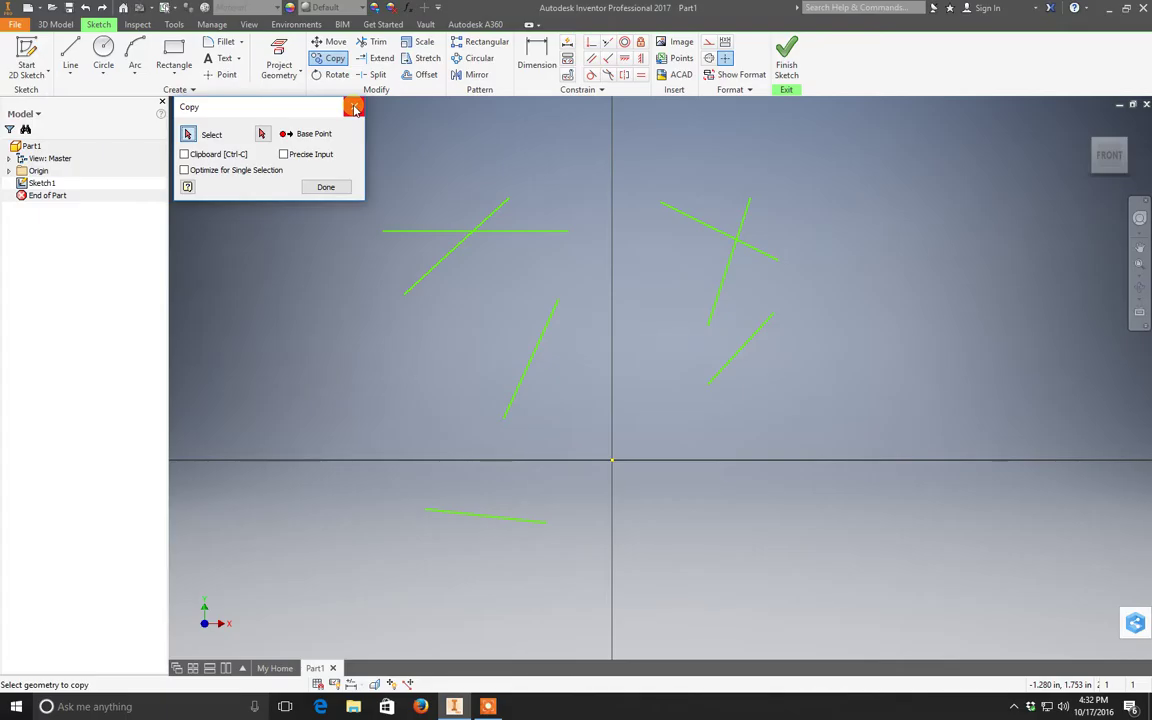
left_click(354, 109)
left_click(330, 74)
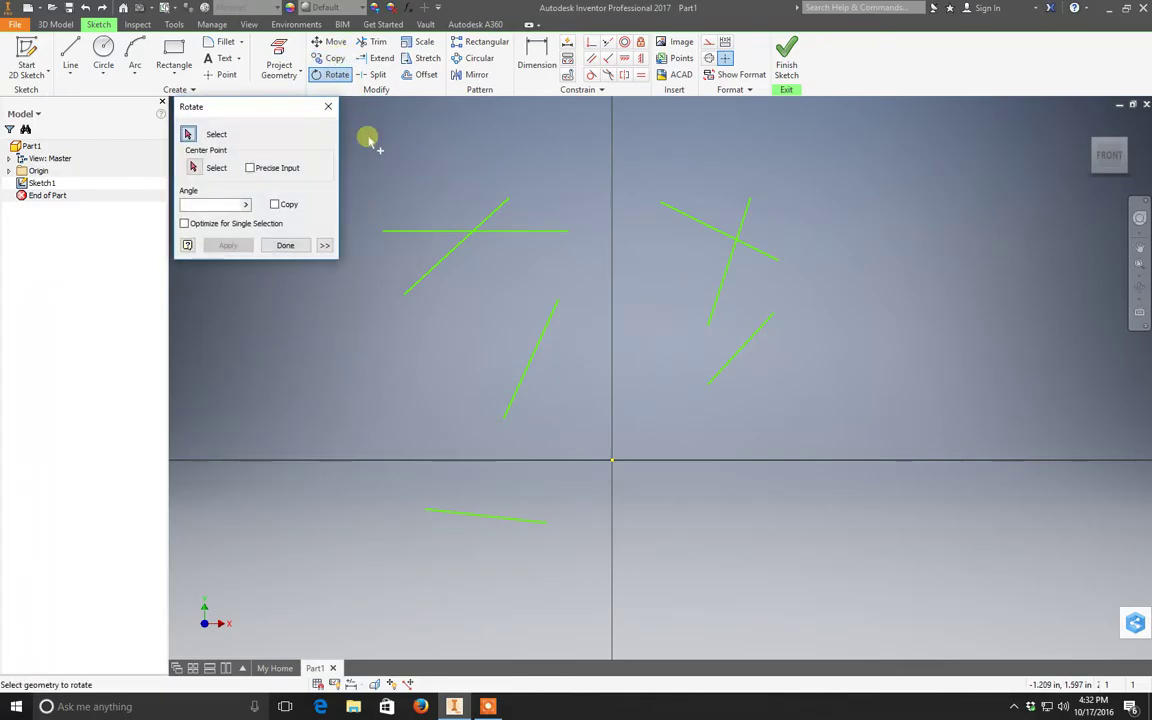
mouse_move(357, 117)
left_mouse_down()
mouse_move(885, 332)
mouse_move(887, 579)
left_mouse_up()
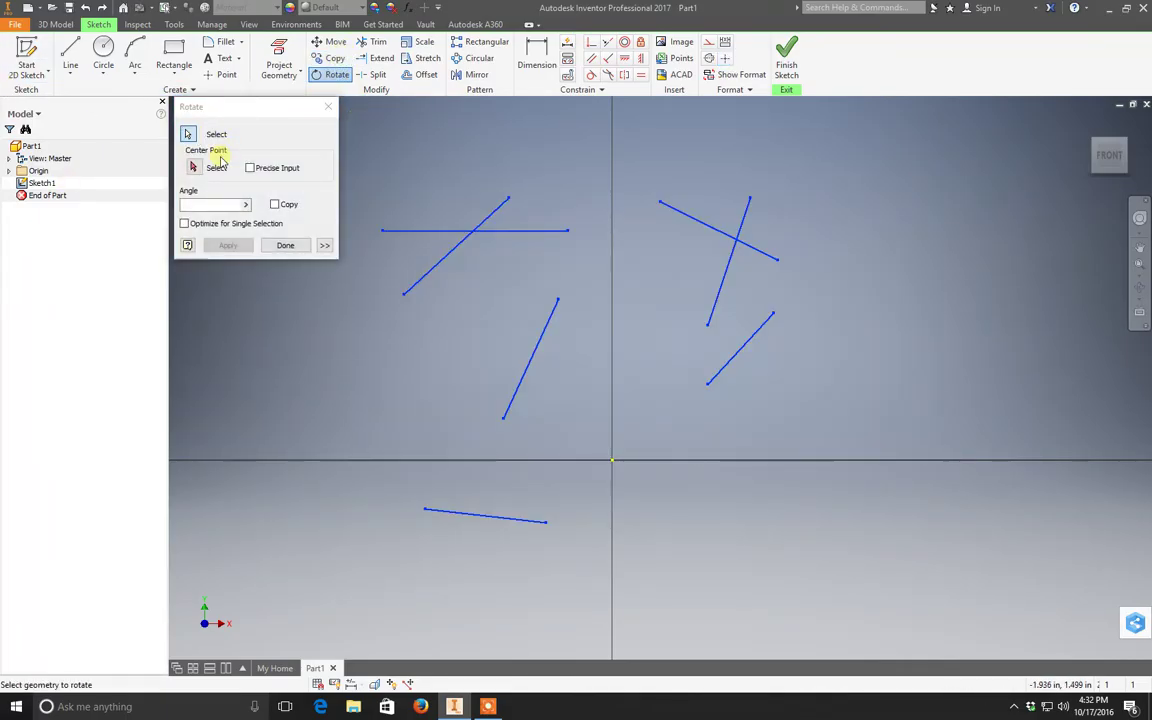
left_click(193, 167)
left_click(567, 231)
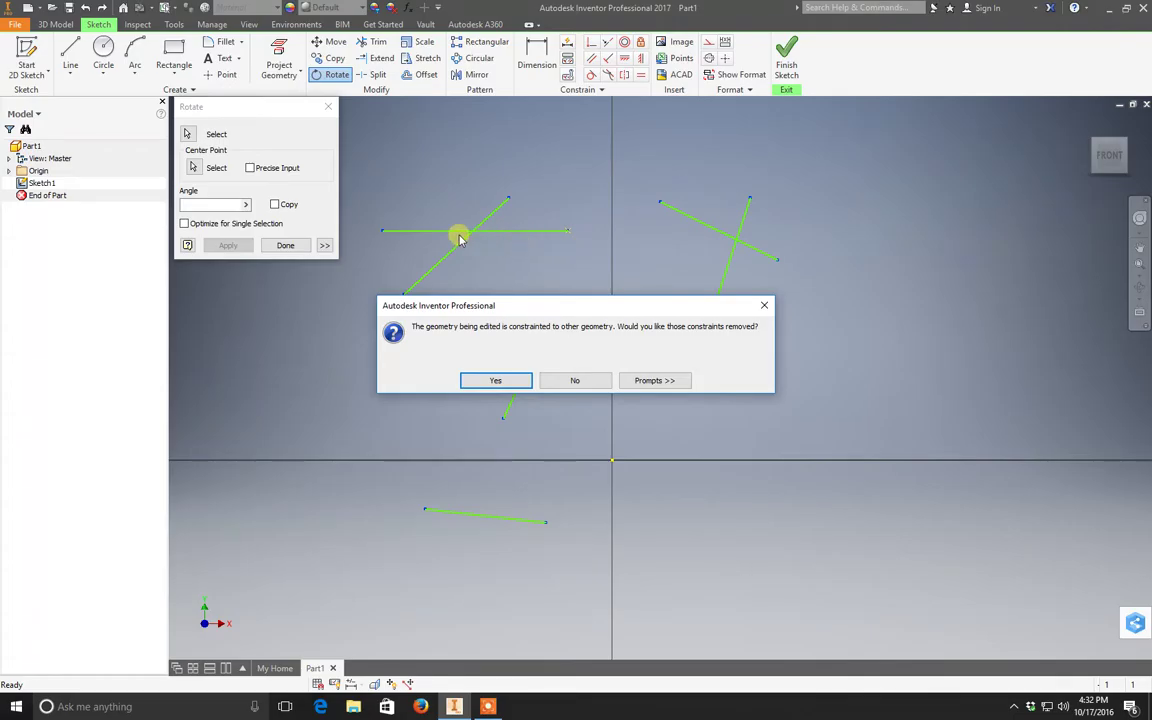
left_click(514, 380)
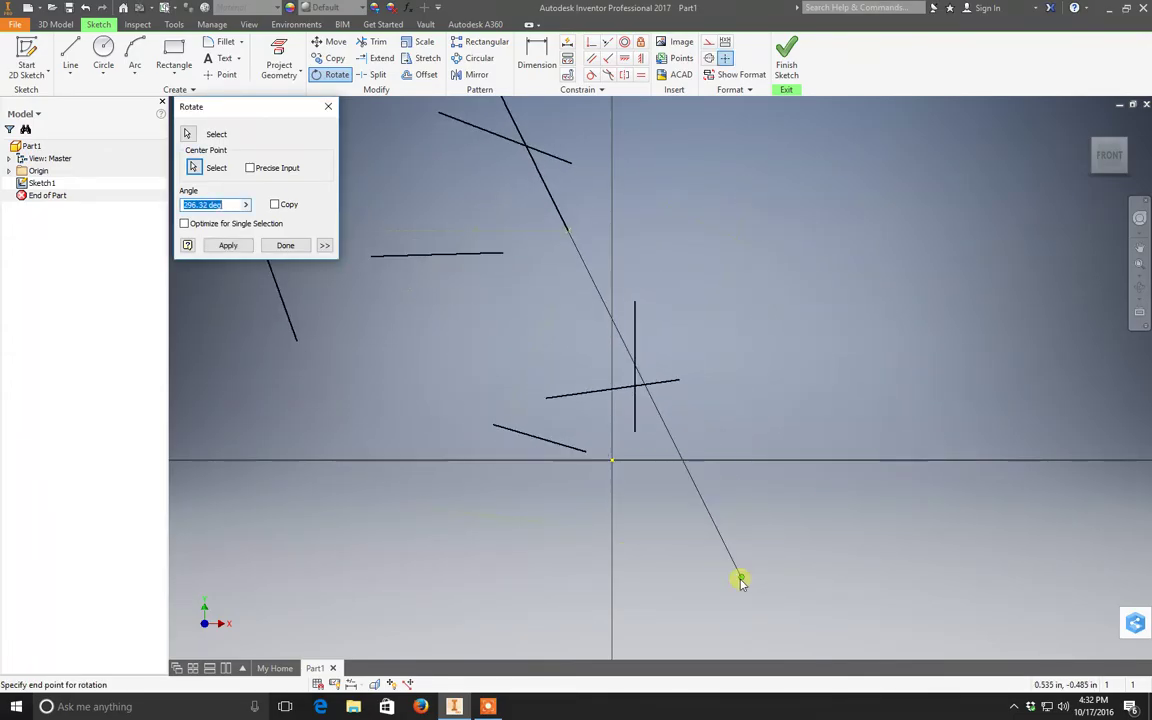
left_click(817, 399)
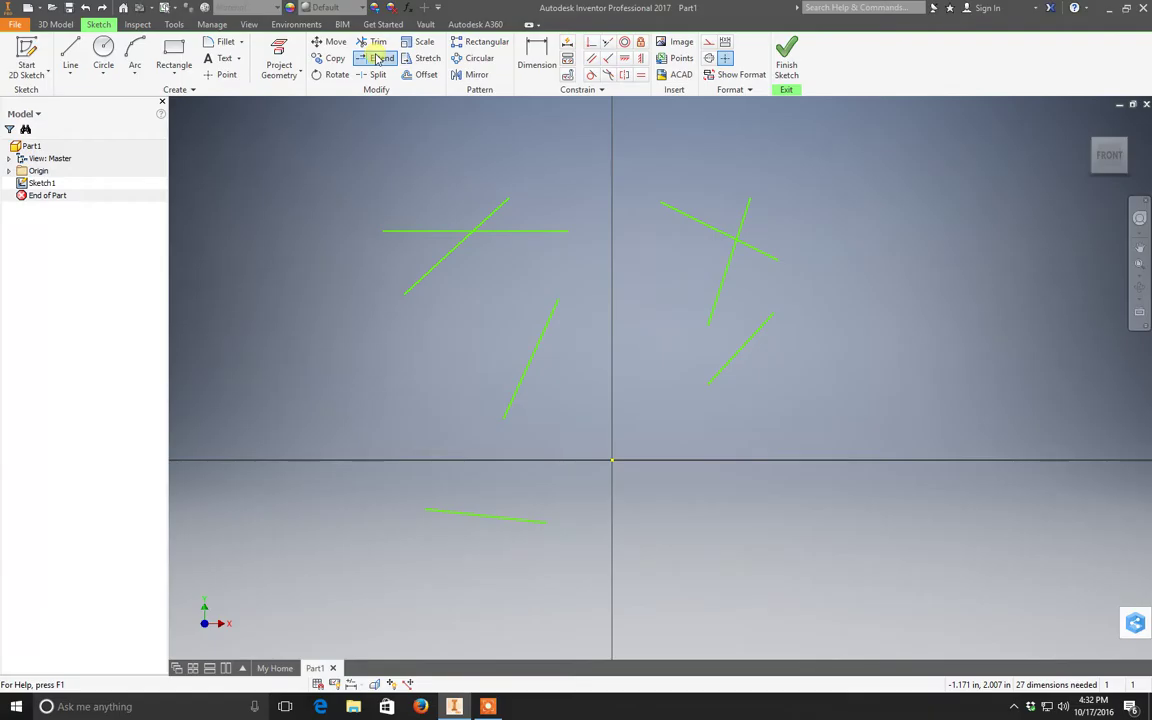
Step: Extend both ends of the middle slanted line to the bottom and horizontal lines
left_click(377, 59)
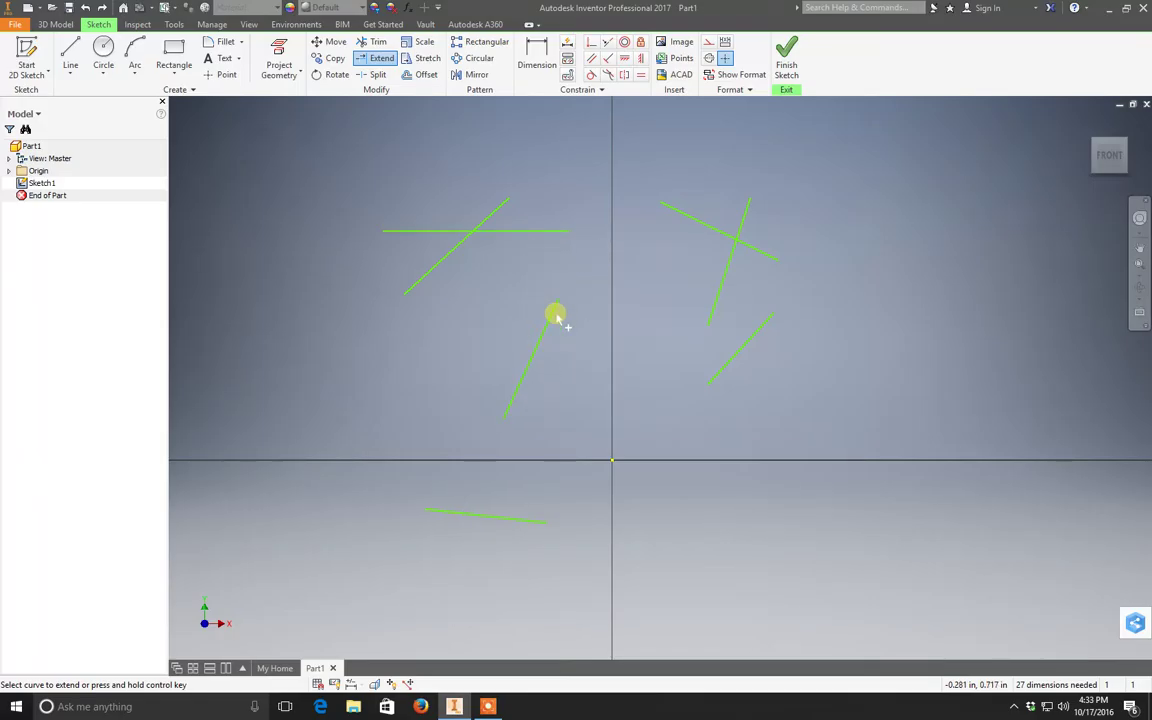
left_click(540, 350)
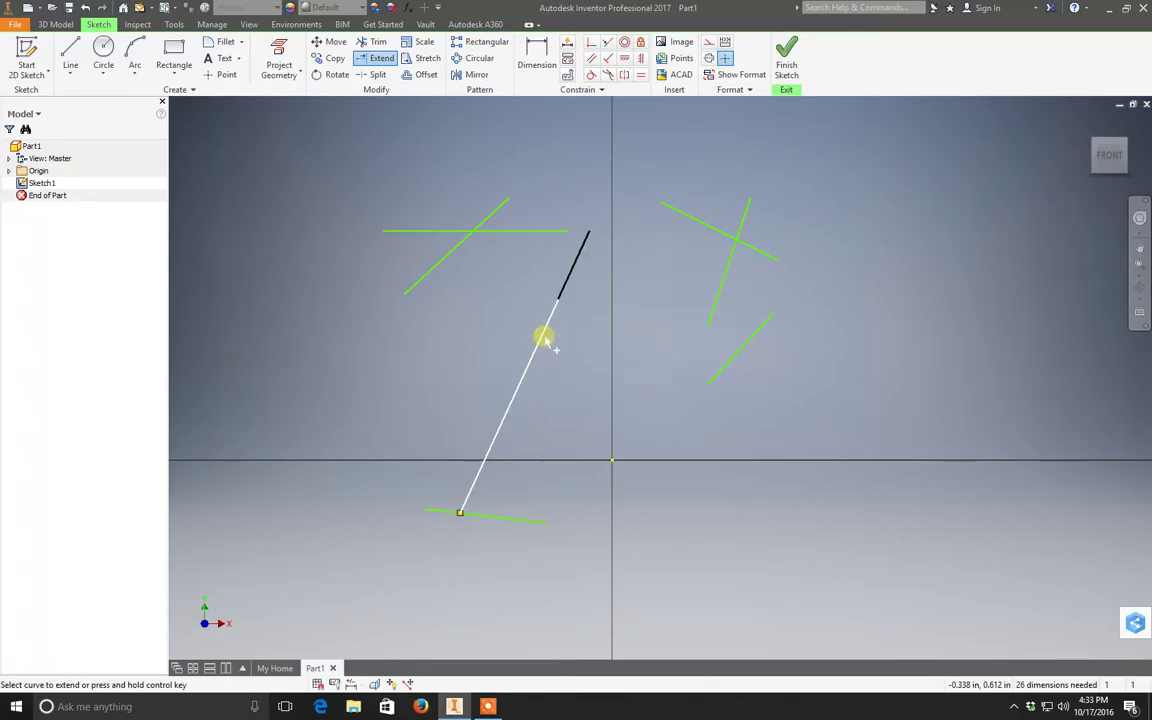
left_click(545, 338)
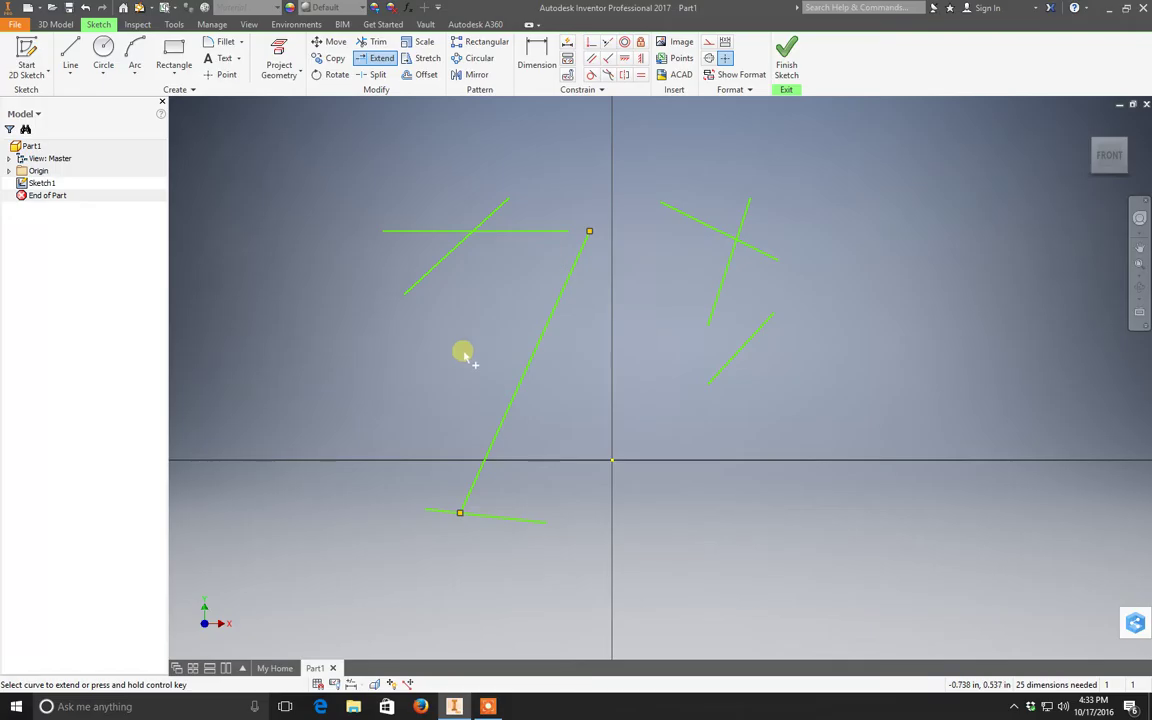
Step: Trim off the diagonal line's end overhanging the upper horizontal line
left_click(378, 42)
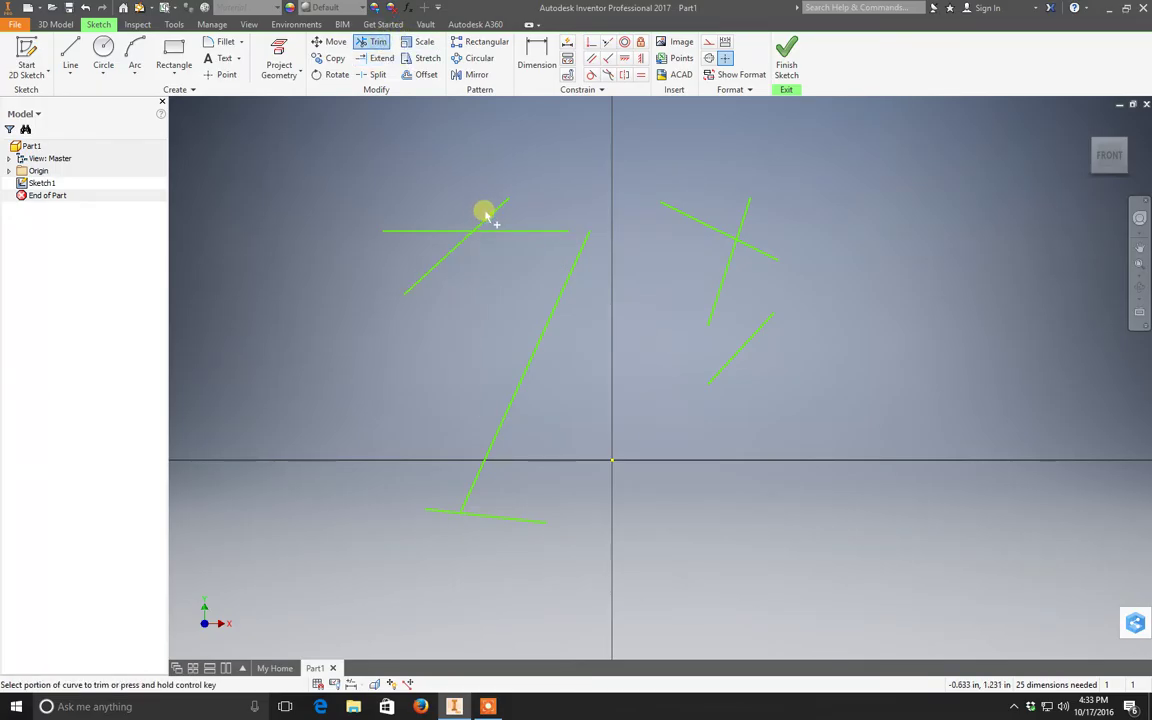
scroll(485, 216, "up", 3)
scroll(487, 220, "up", 3)
scroll(487, 220, "down", 5)
scroll(489, 225, "up", 3)
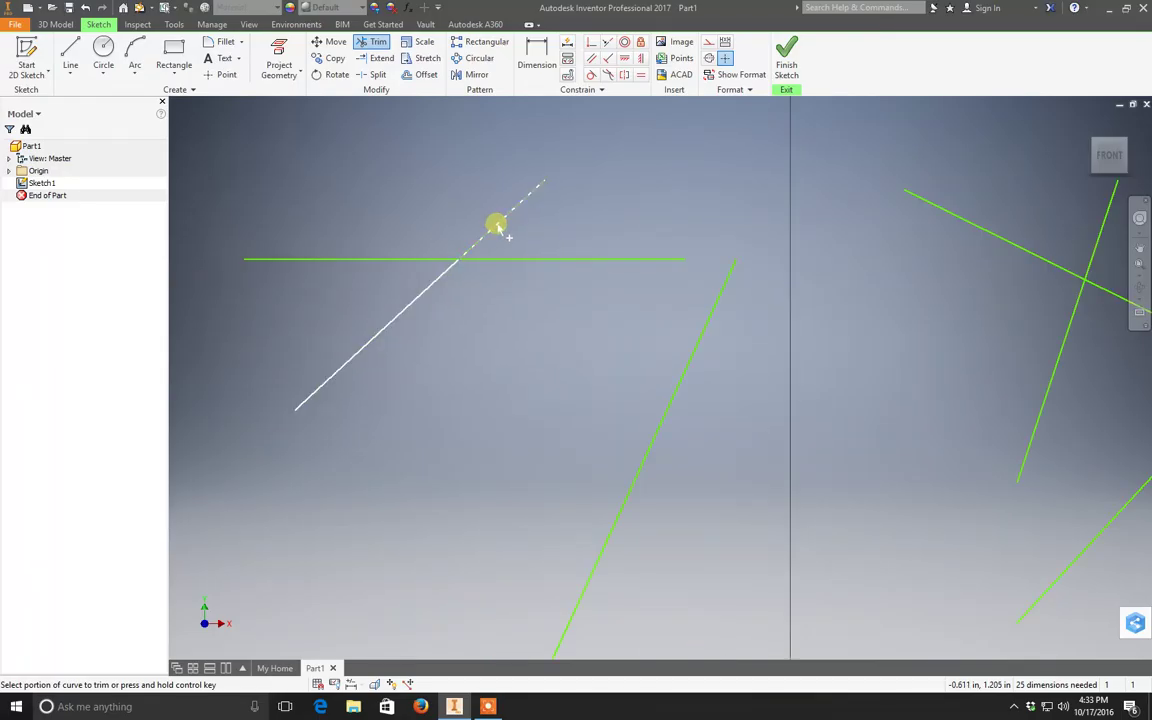
scroll(497, 226, "up", 2)
scroll(497, 226, "up", 2)
scroll(497, 226, "down", 3)
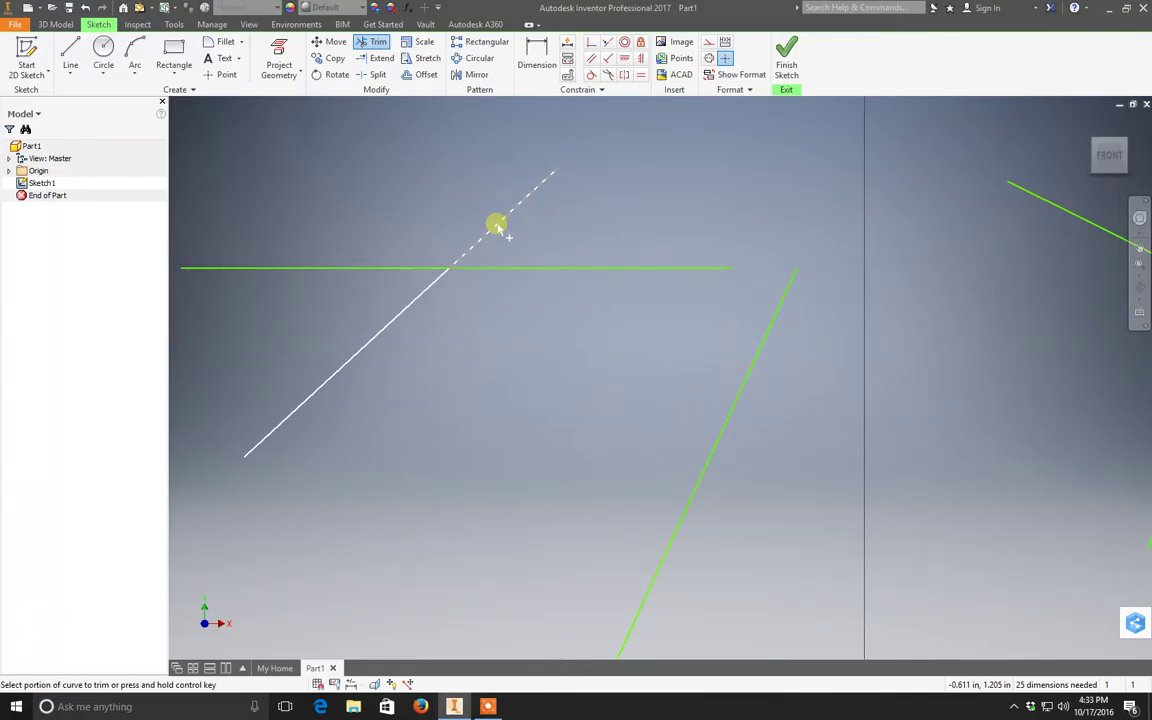
left_click(497, 226)
scroll(437, 285, "down", 5)
scroll(481, 240, "up", 5)
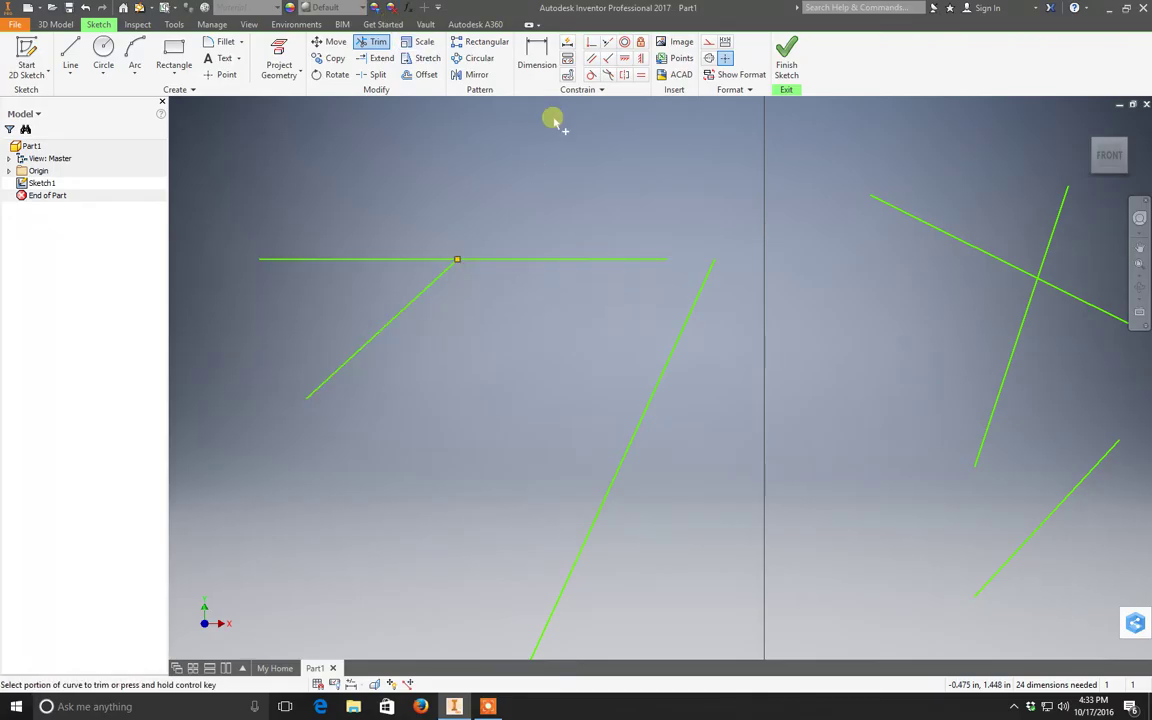
scroll(400, 103, "down", 2)
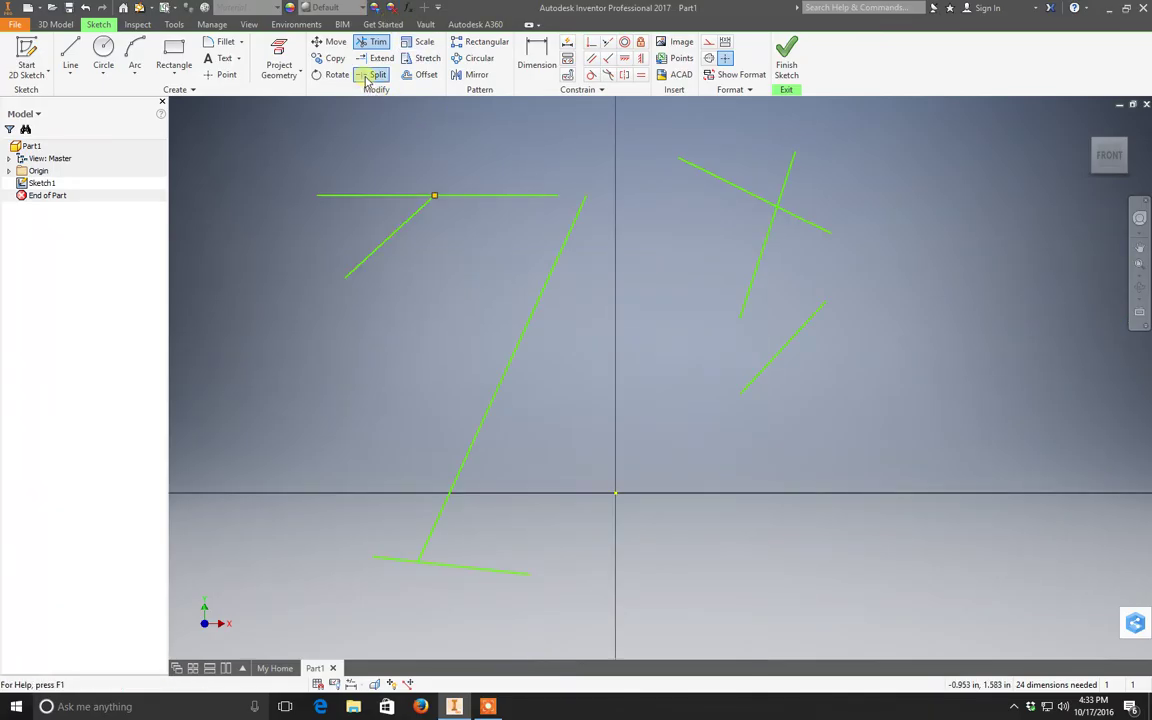
Step: Split one of the two upper-right crossing lines at their intersection
left_click(377, 74)
scroll(773, 222, "up", 2)
scroll(757, 205, "down", 2)
scroll(755, 205, "up", 3)
scroll(752, 205, "down", 2)
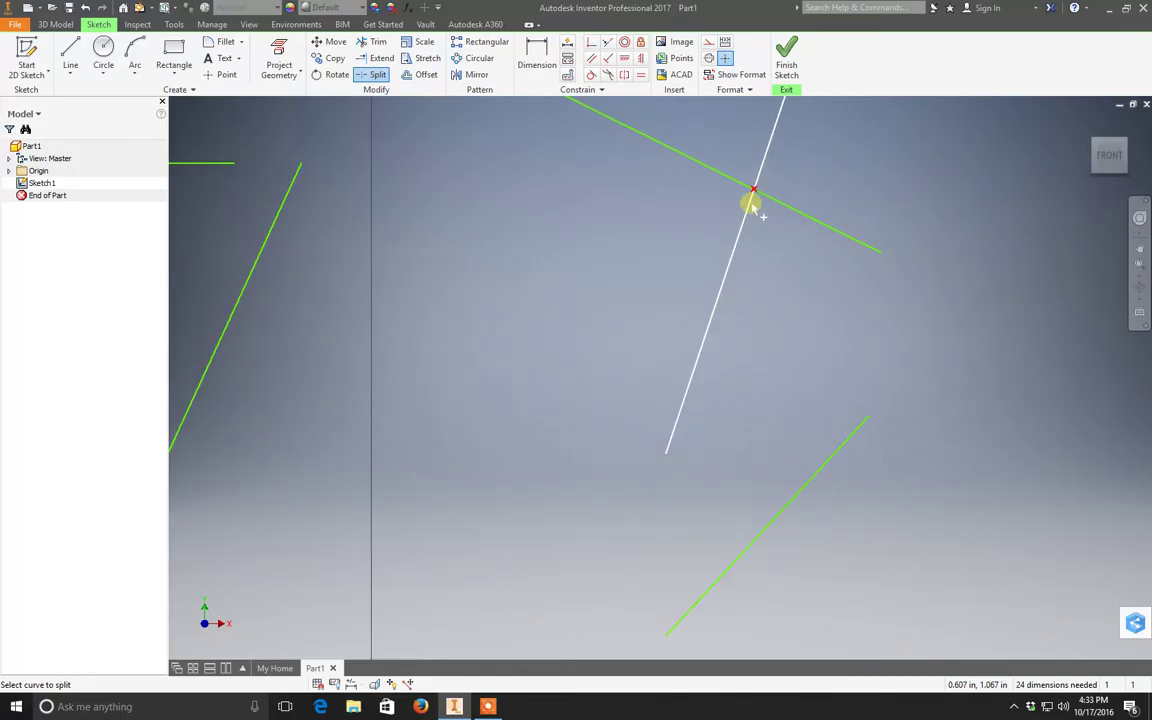
middle_click_drag(766, 198, 712, 275)
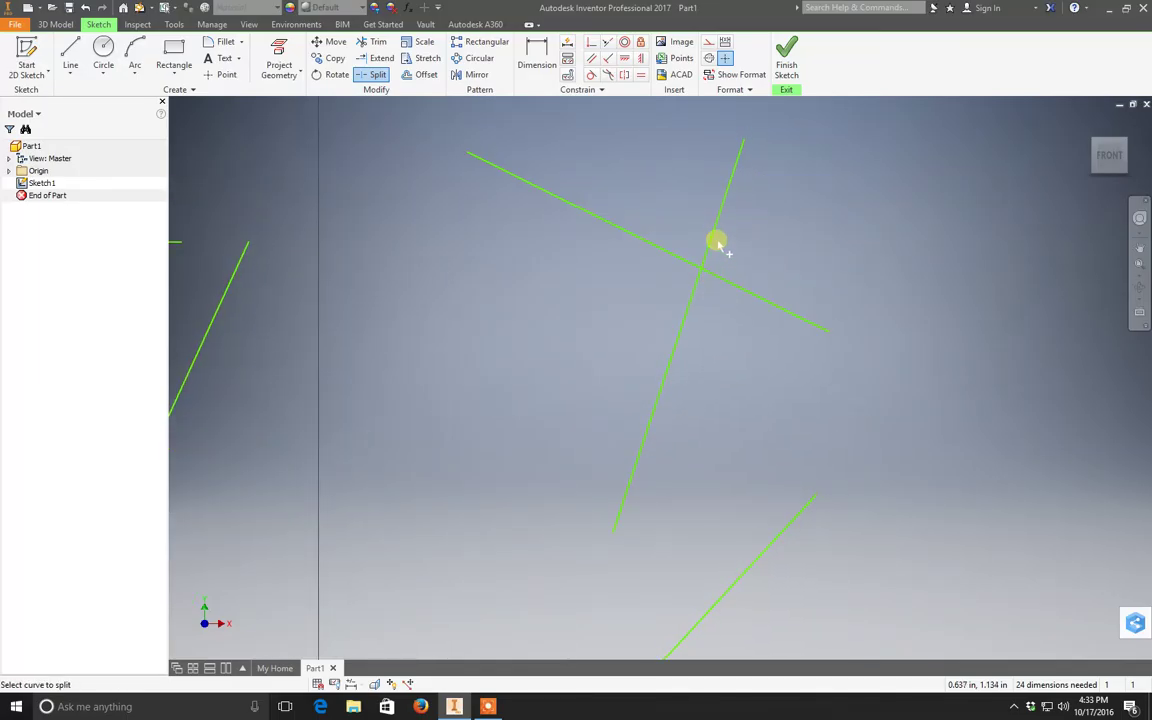
scroll(716, 242, "up", 3)
scroll(713, 255, "down", 2)
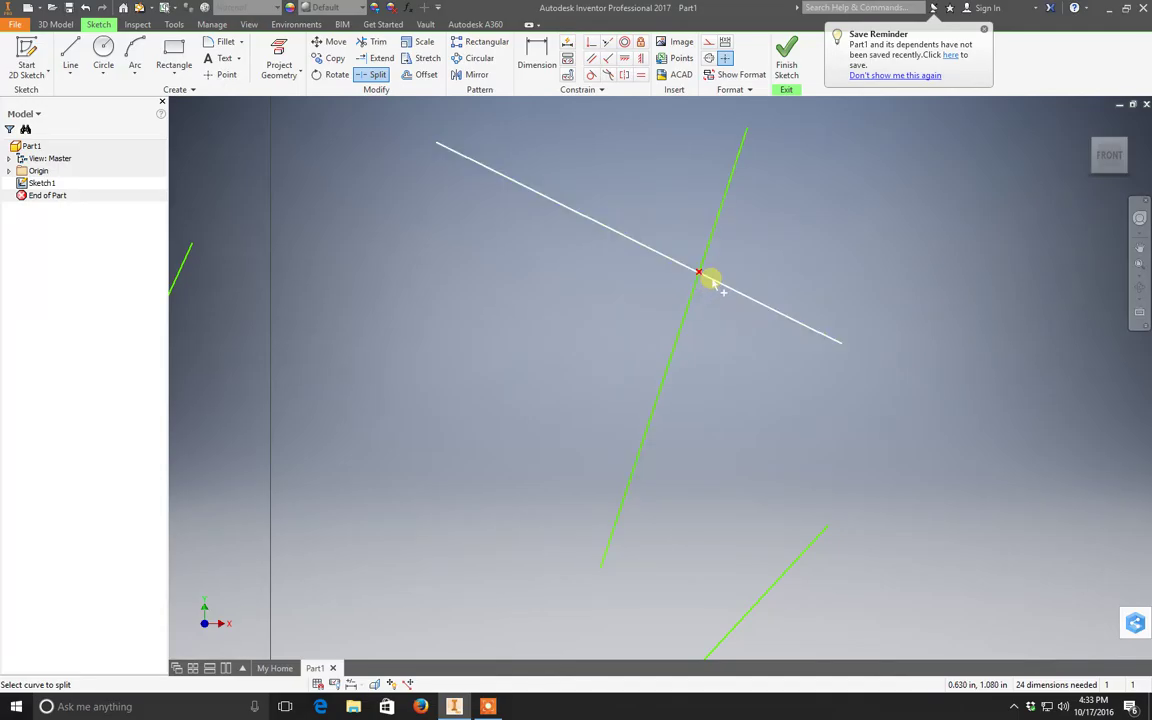
left_click(686, 303)
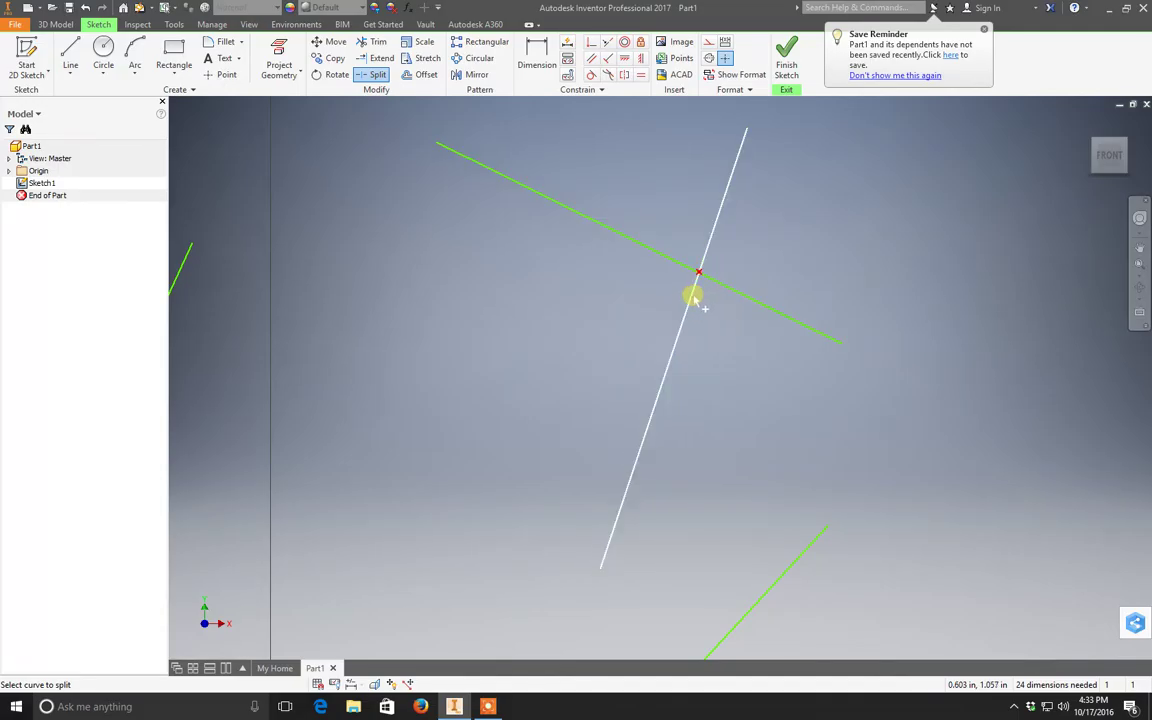
left_click(699, 284)
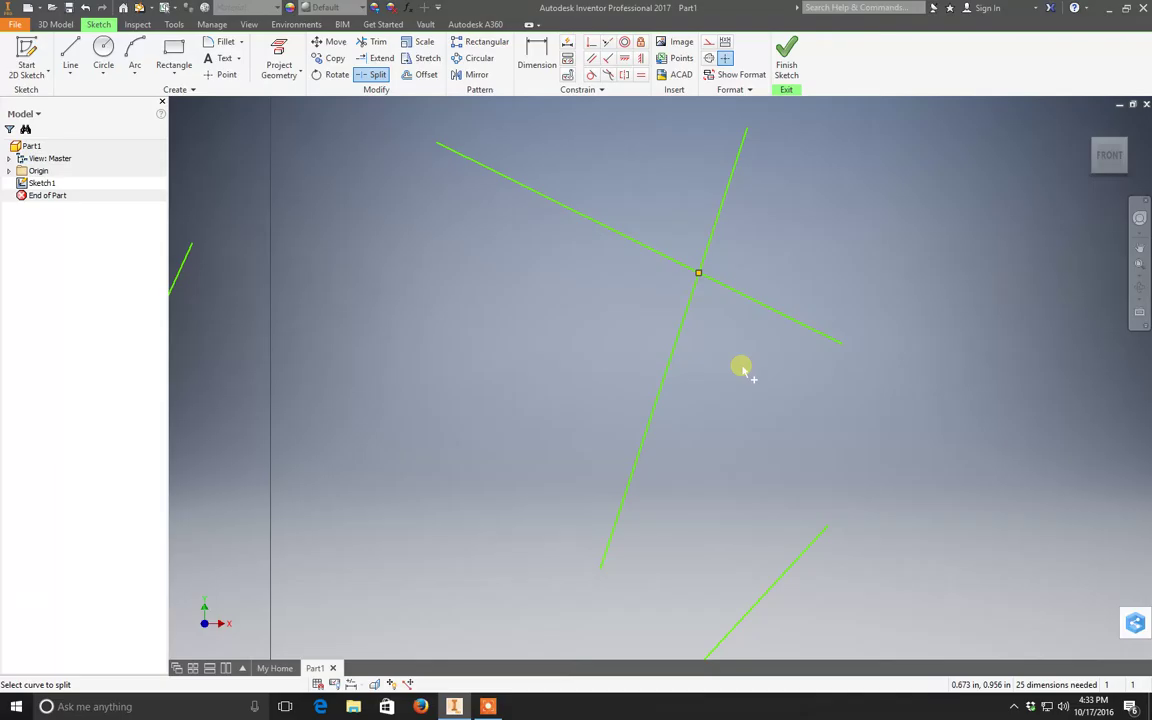
key("Escape")
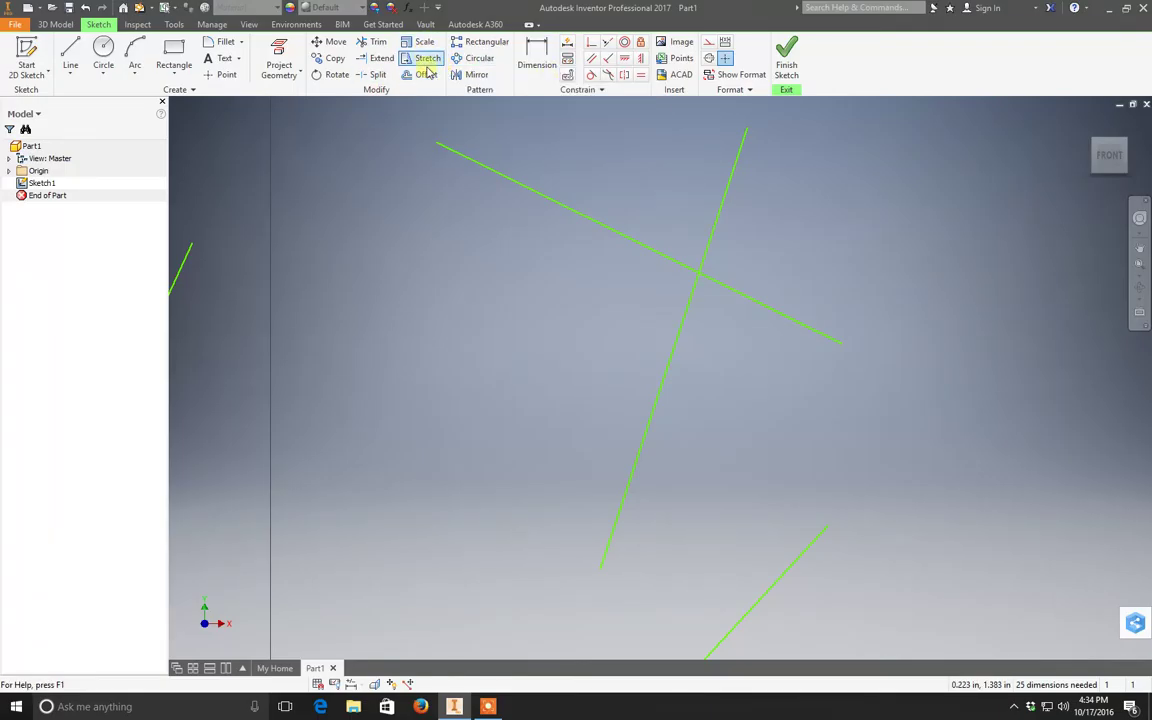
left_click(424, 78)
scroll(597, 291, "up", 5)
left_click(665, 226)
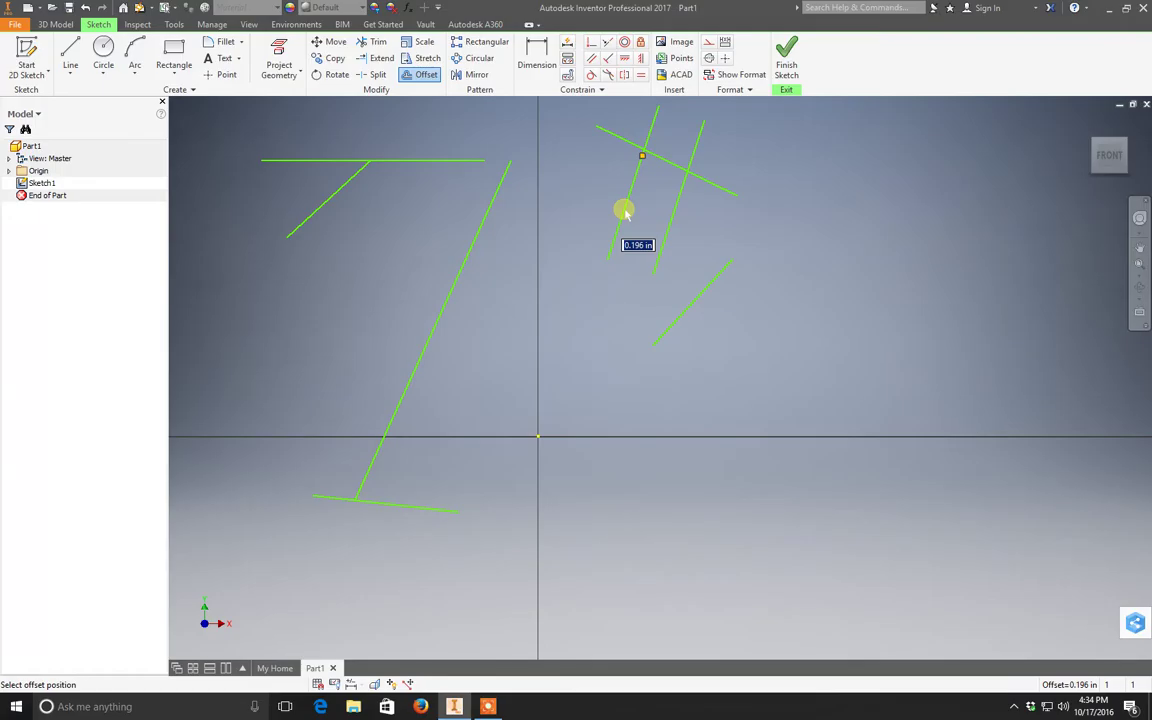
left_click(623, 211)
scroll(668, 185, "down", 2)
scroll(655, 262, "down", 2)
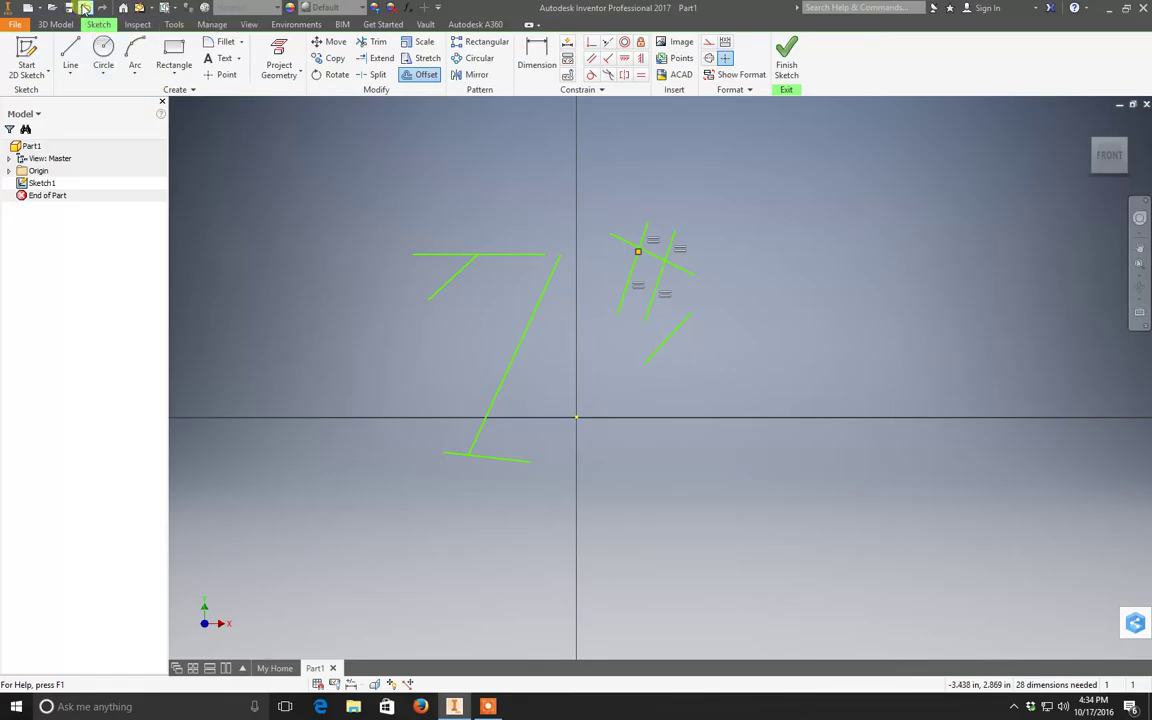
left_click(85, 8)
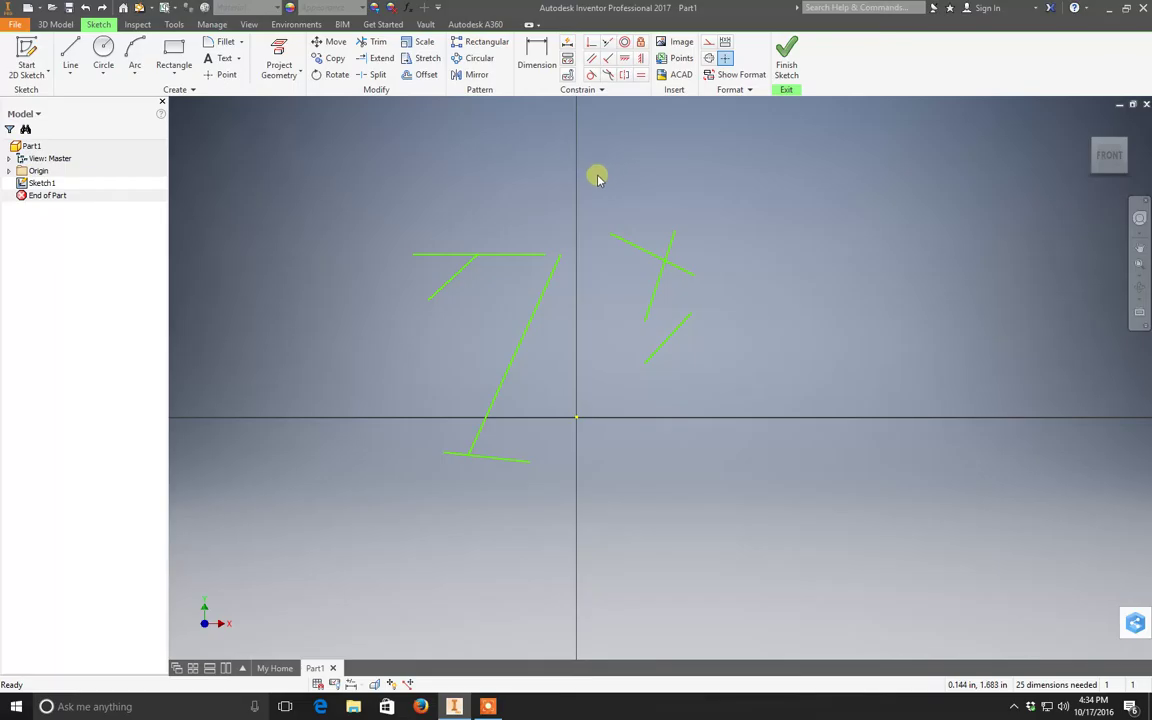
scroll(686, 334, "down", 3)
scroll(686, 334, "up", 5)
scroll(705, 320, "down", 1)
mouse_move(725, 308)
middle_mouse_down()
mouse_move(612, 190)
mouse_move(608, 277)
middle_mouse_up()
scroll(589, 236, "up", 2)
scroll(589, 236, "down", 1)
scroll(592, 230, "down", 2)
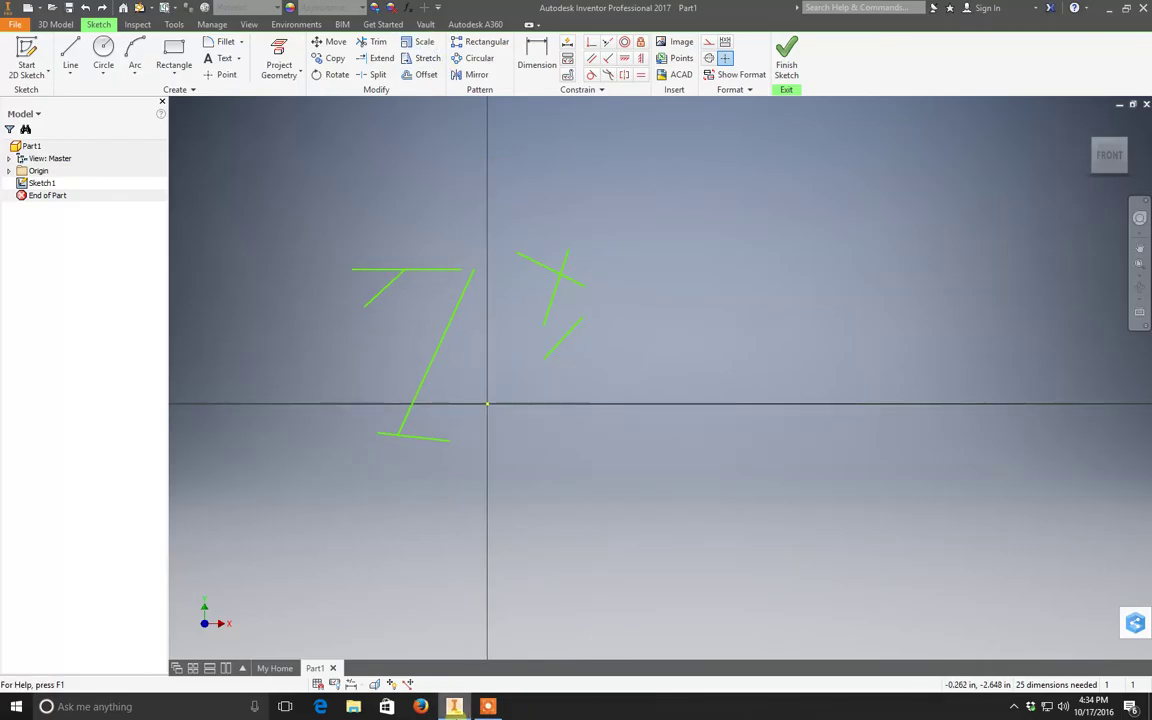
left_click(487, 706)
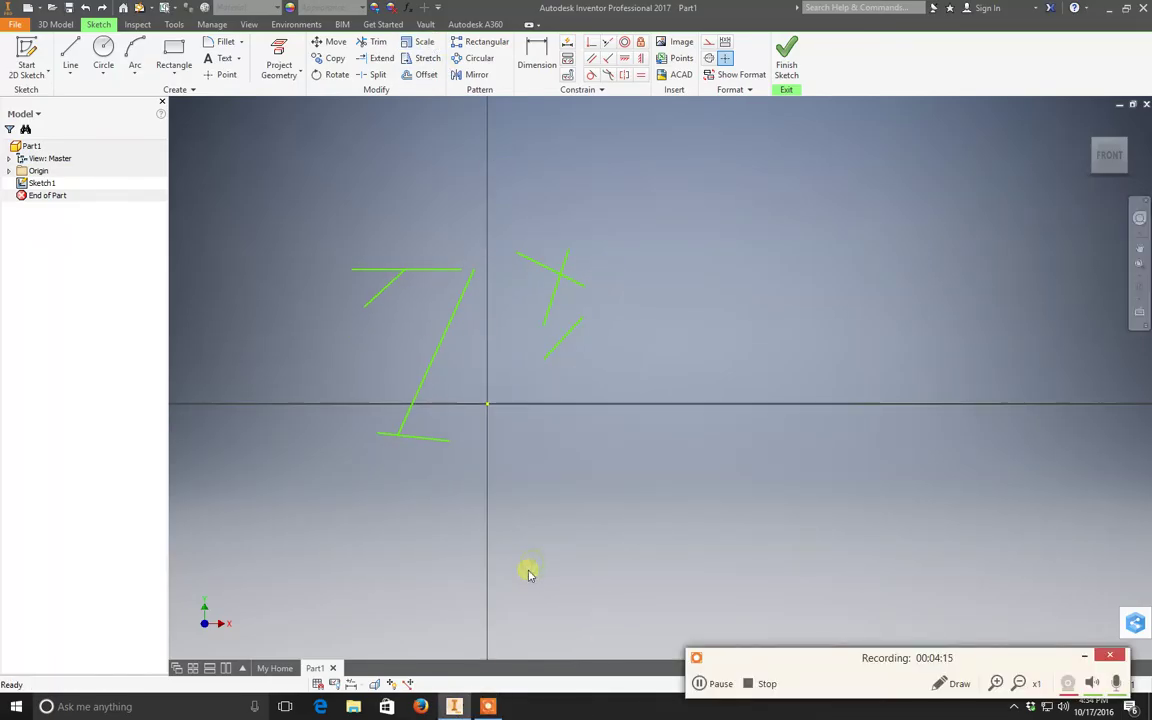
left_click(1101, 661)
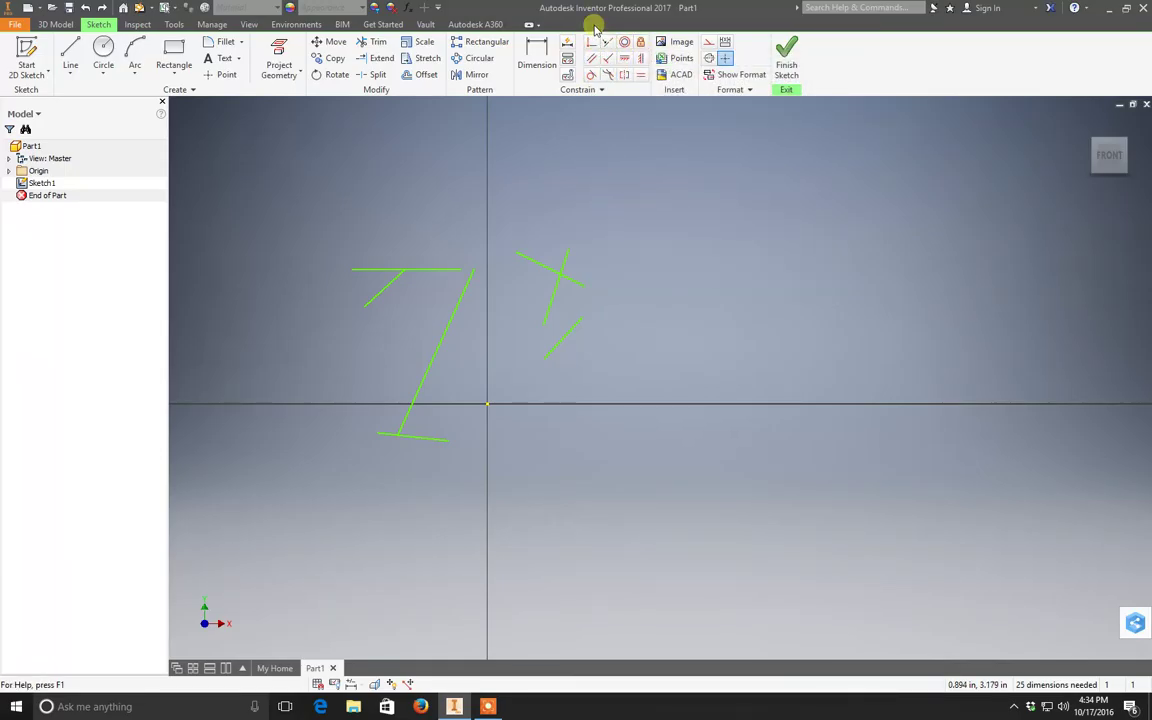
Step: Make the ends of the two crossing lines coincident at one point
left_click(593, 44)
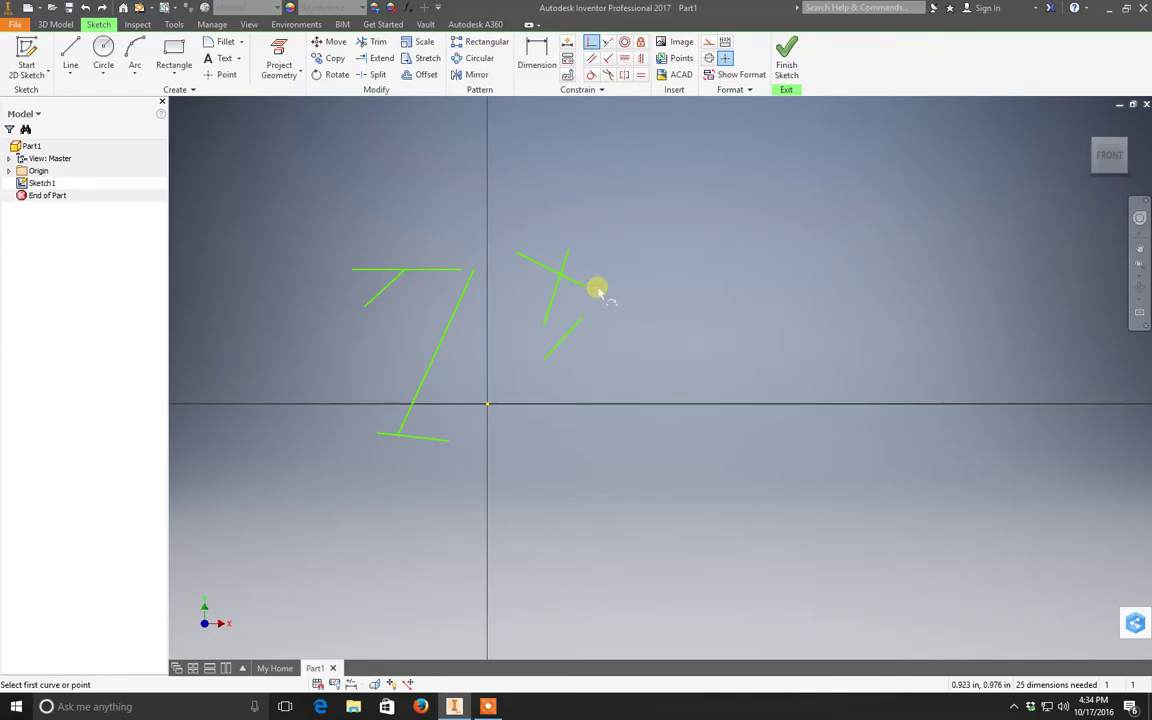
left_click(593, 45)
scroll(571, 291, "up", 3)
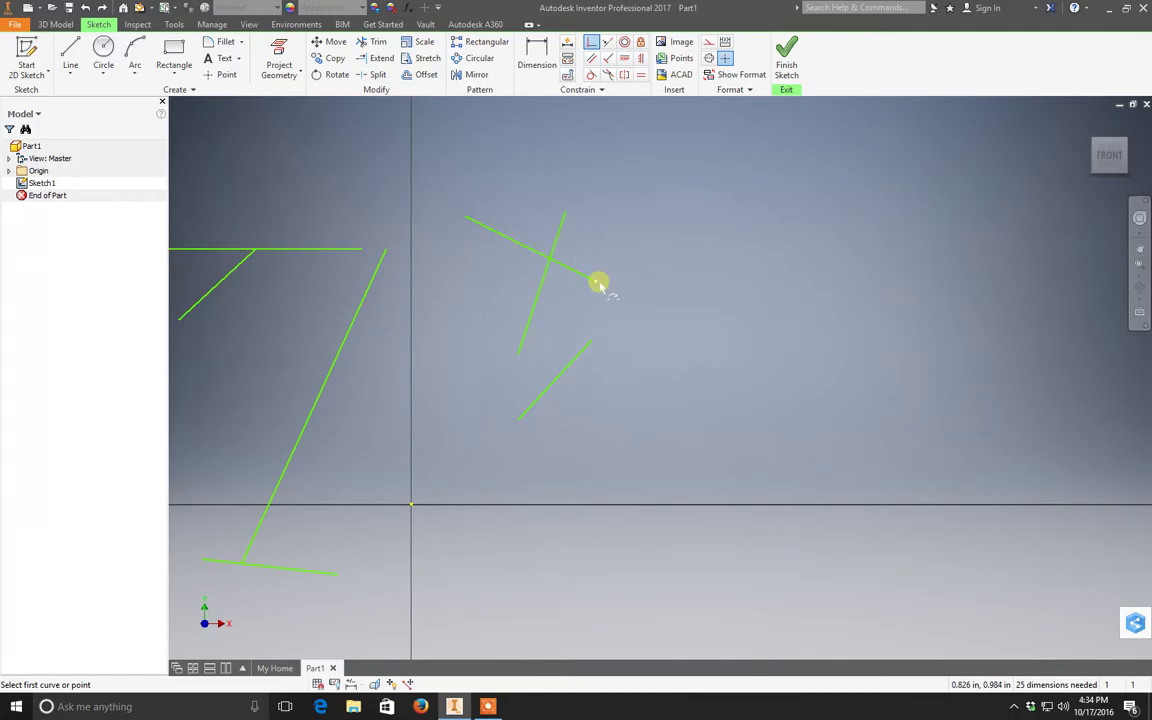
left_click(595, 282)
left_click(566, 212)
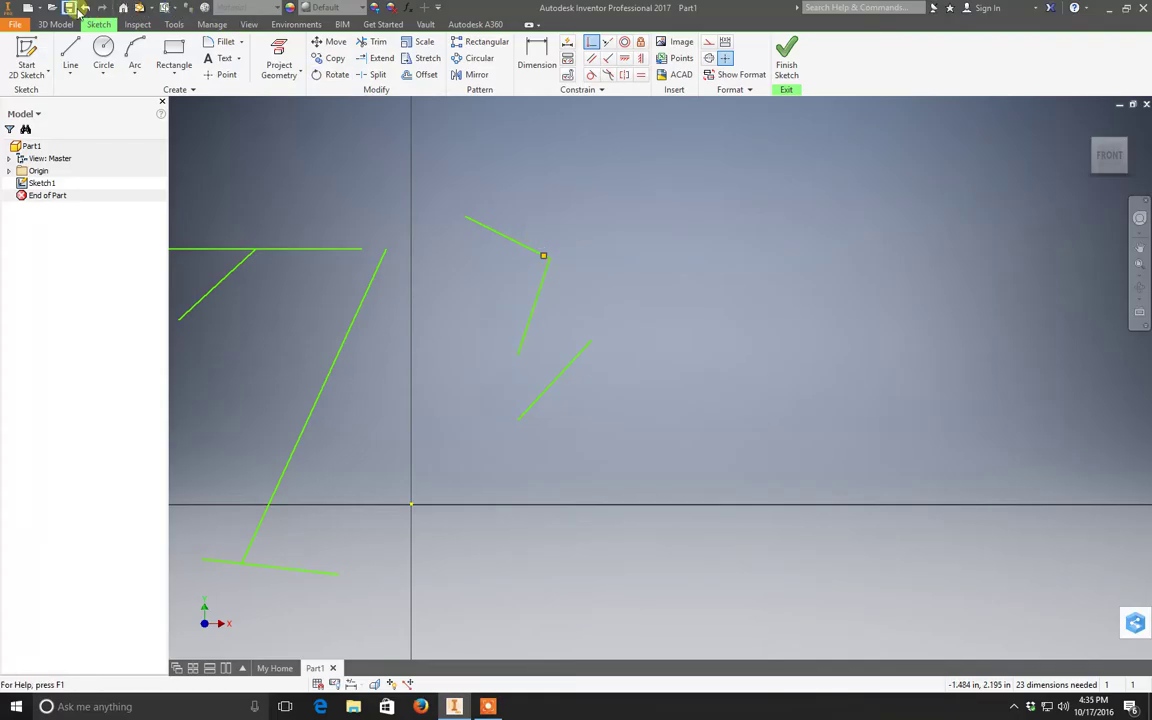
middle_click_drag(602, 329, 813, 229)
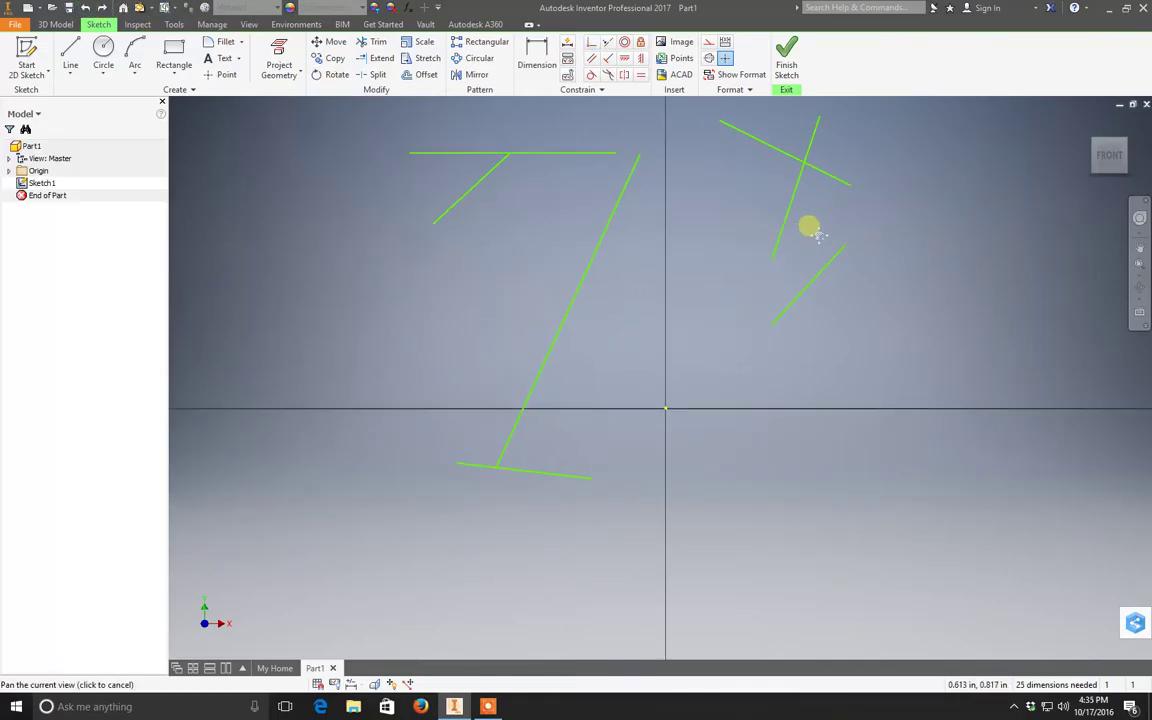
Step: Try twice to attach the diagonal's top end to the top line, undoing each time
left_click(591, 47)
left_click(596, 151)
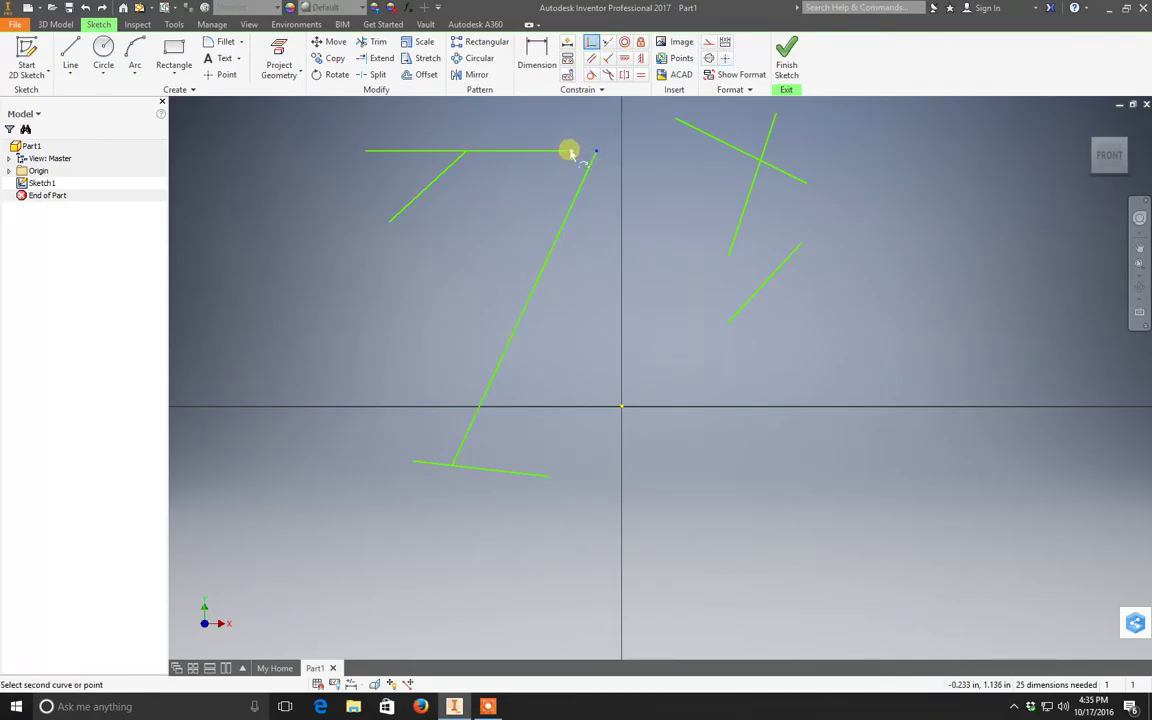
left_click(570, 151)
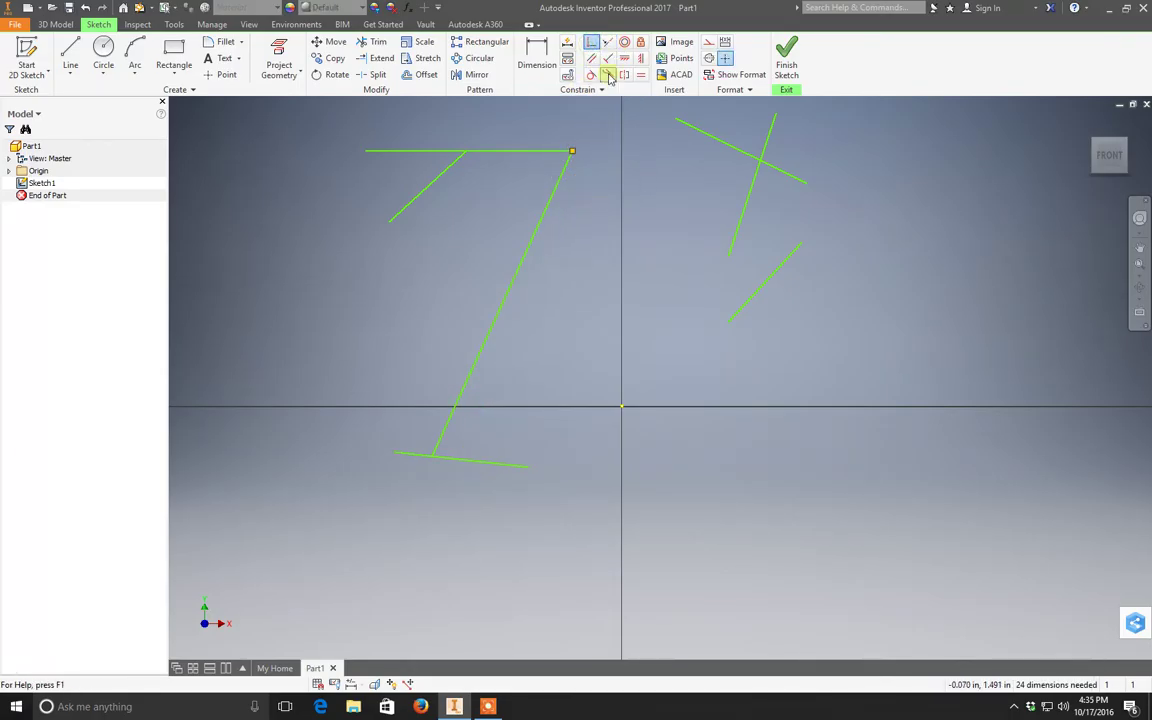
left_click(85, 8)
left_click(592, 43)
left_click(577, 195)
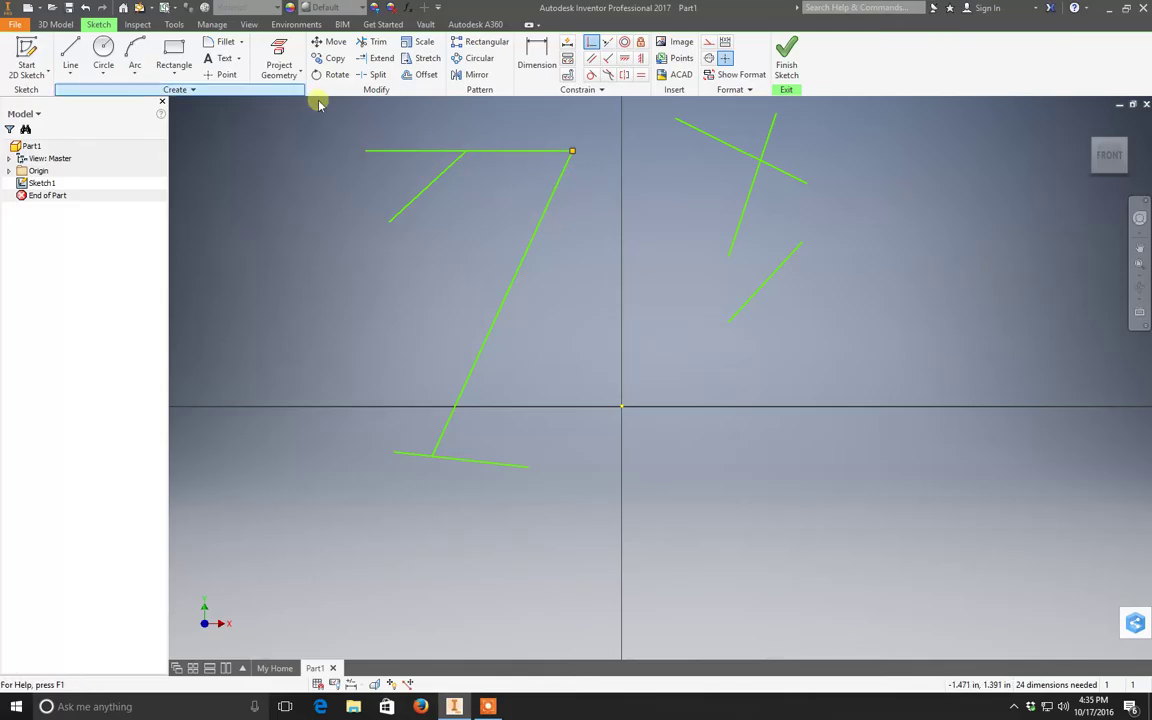
left_click(85, 8)
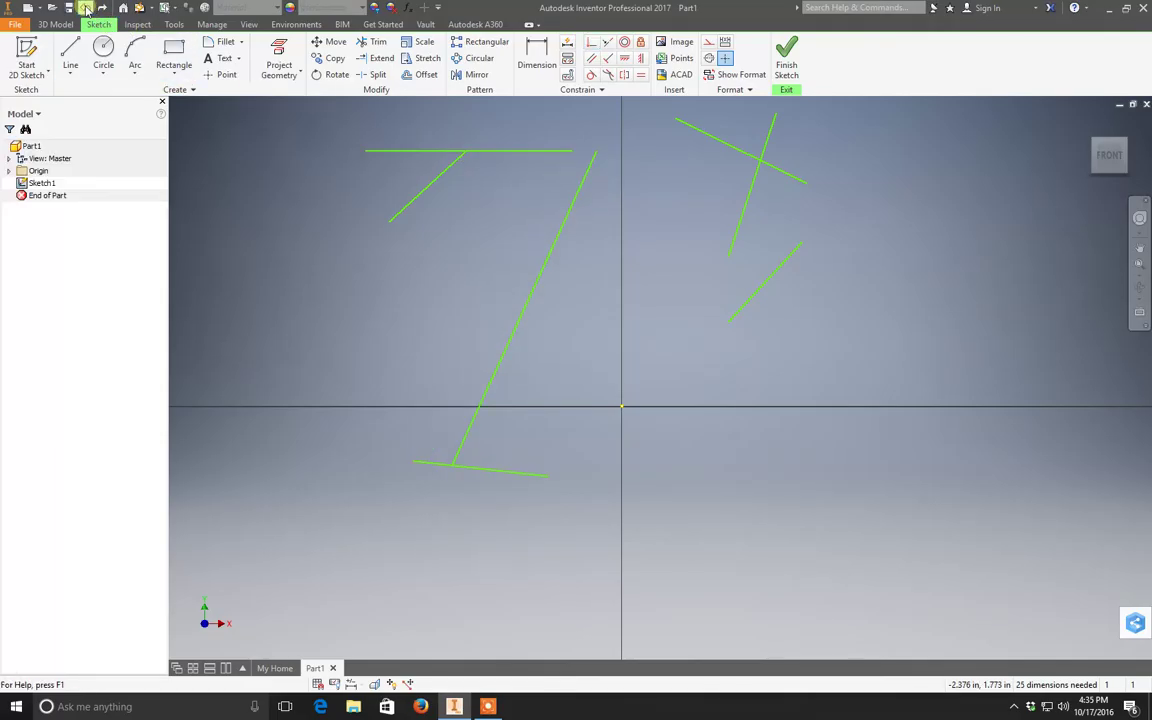
Step: Put the steep line's lower endpoint on the short line and drag it to test
left_click(594, 45)
left_click(728, 255)
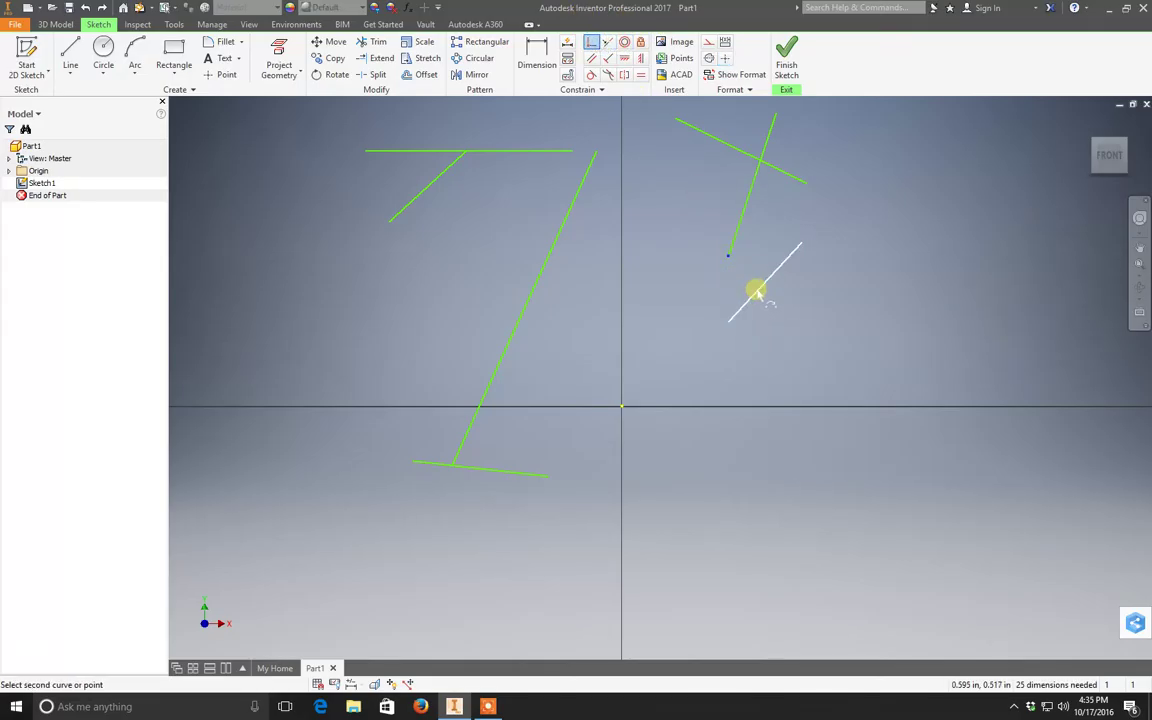
left_click(757, 290)
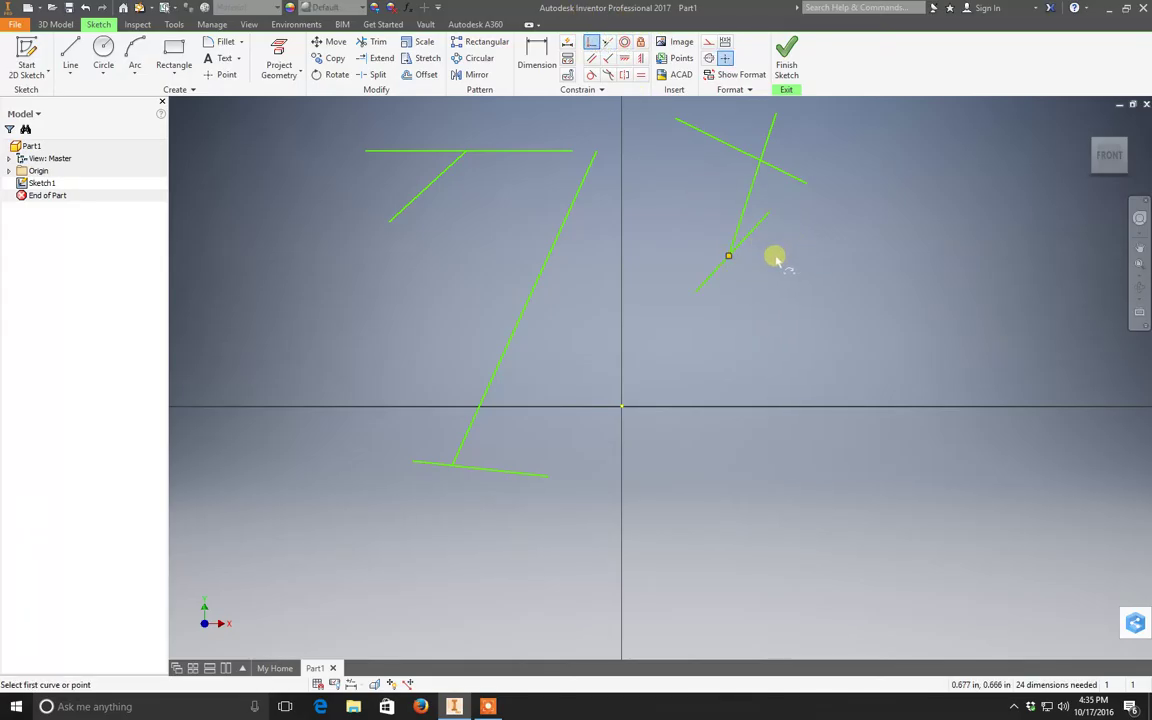
key("Escape")
left_click_drag(760, 226, 783, 234)
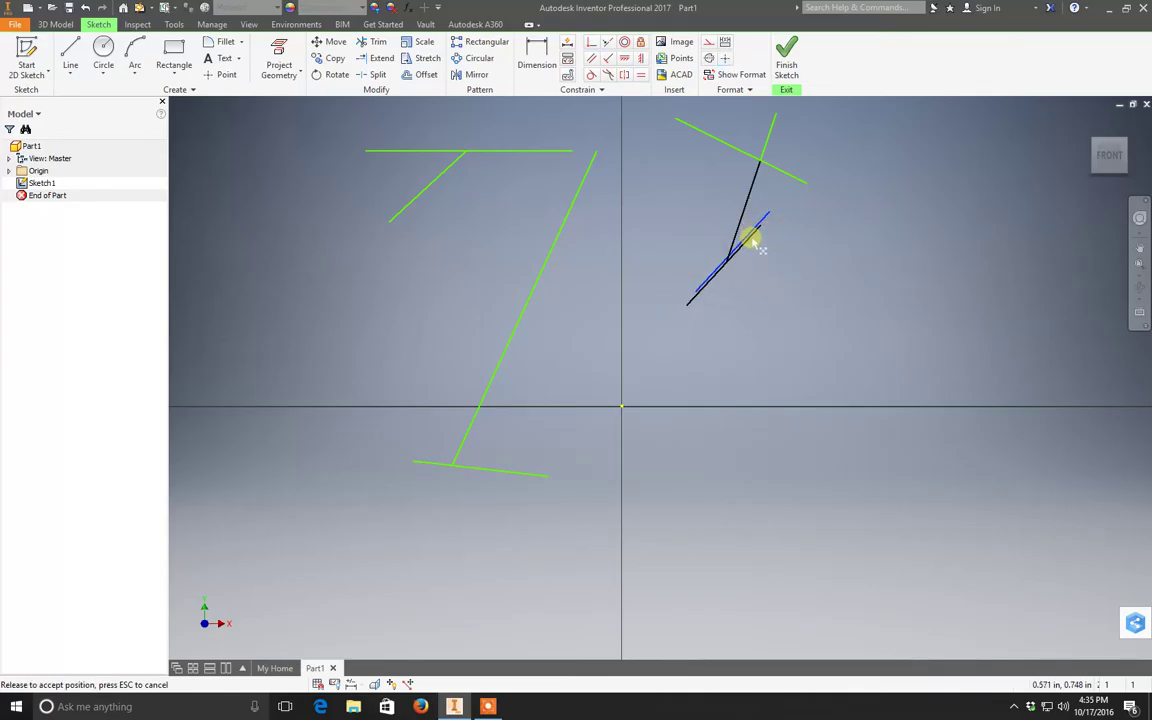
mouse_move(783, 234)
left_mouse_down()
mouse_move(773, 253)
mouse_move(764, 239)
mouse_move(743, 260)
mouse_move(751, 242)
mouse_move(764, 236)
mouse_move(767, 250)
mouse_move(727, 301)
left_mouse_up()
left_click(718, 294)
left_click(688, 281)
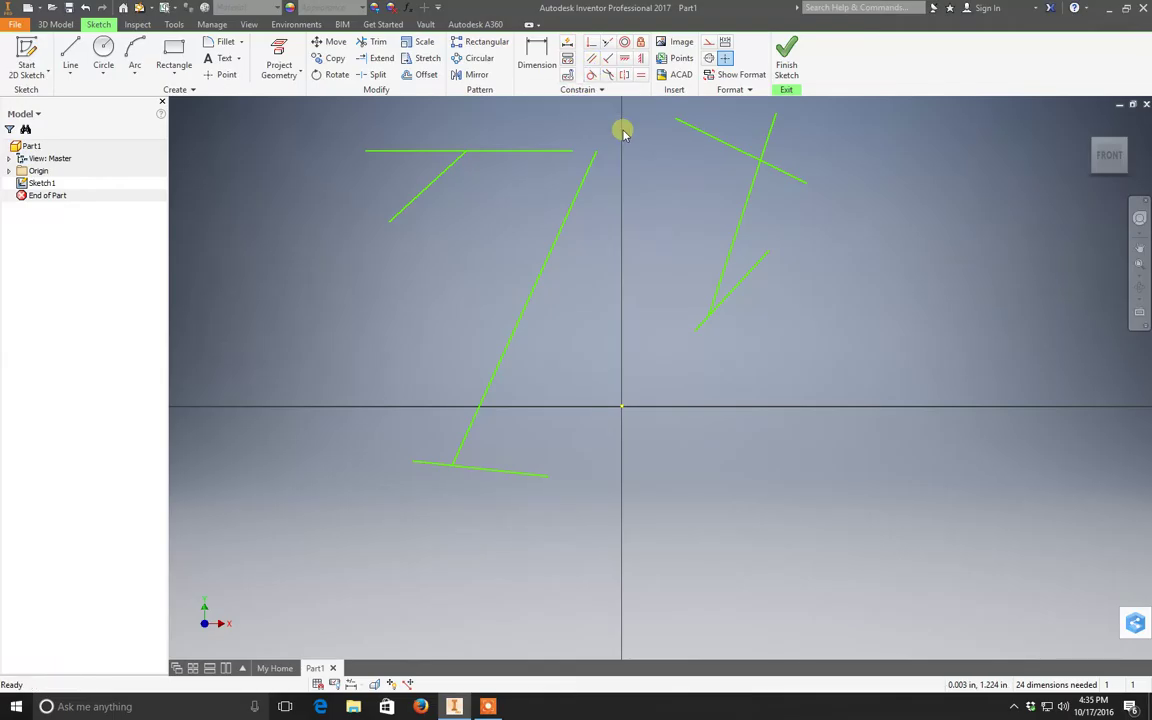
left_click(592, 45)
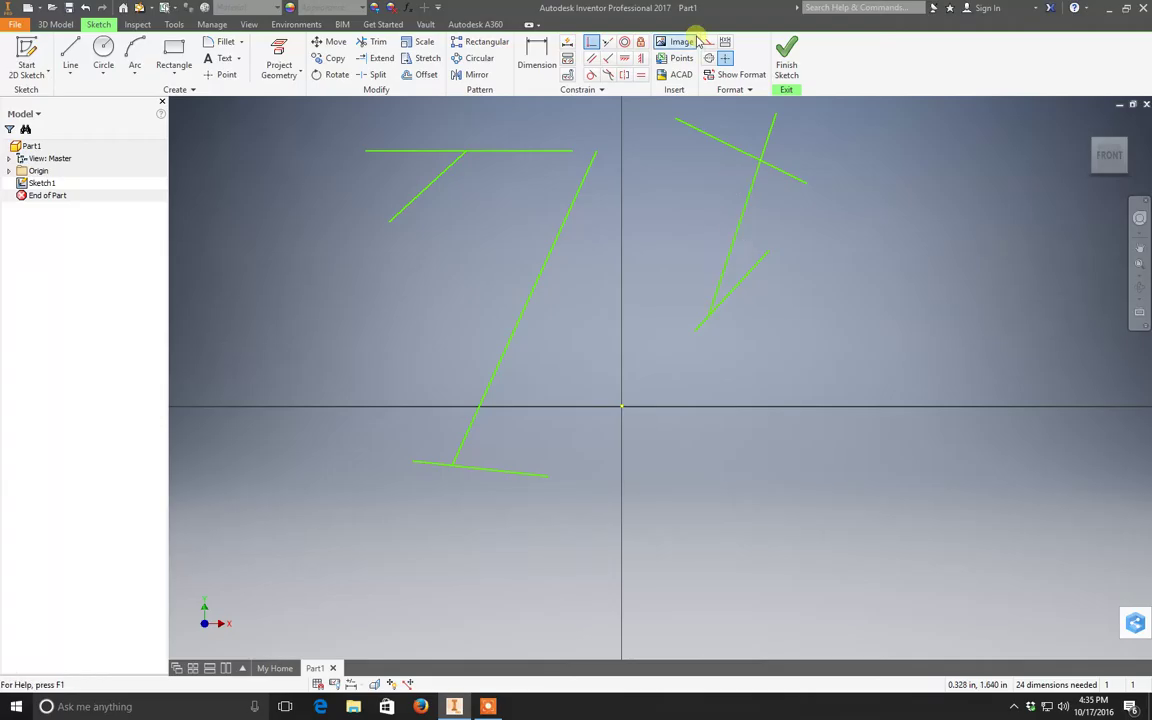
Step: Make the short line parallel to the long diagonal, then undo it
left_click(624, 45)
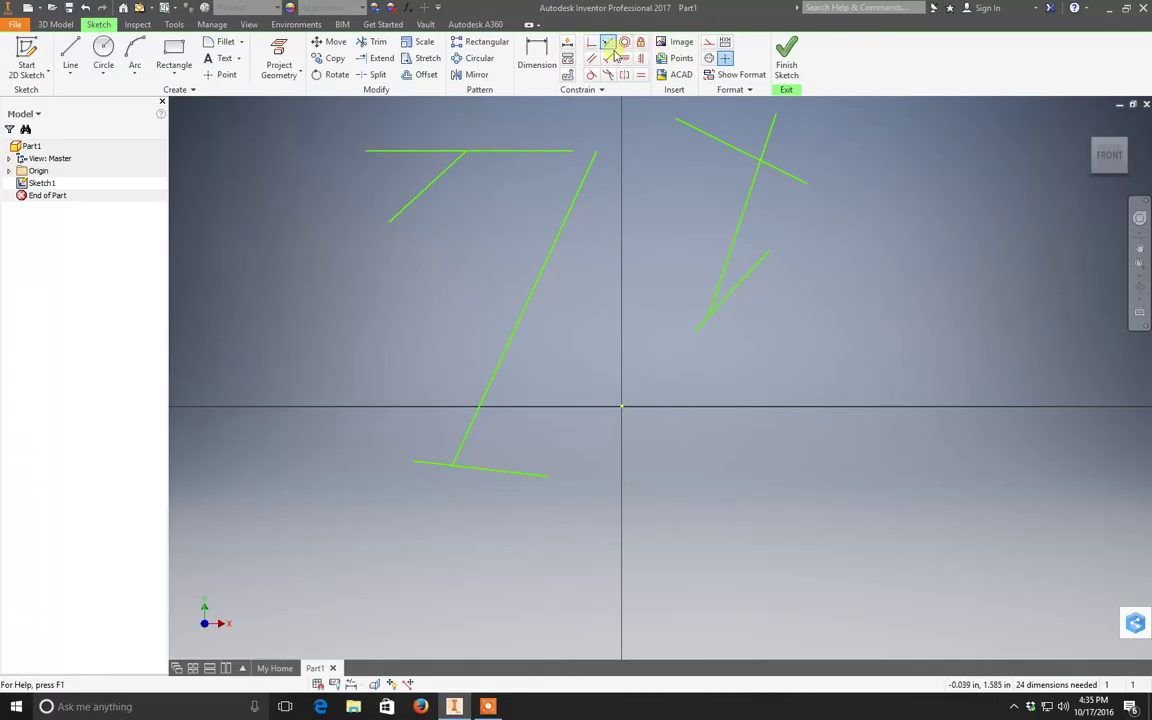
left_click(608, 43)
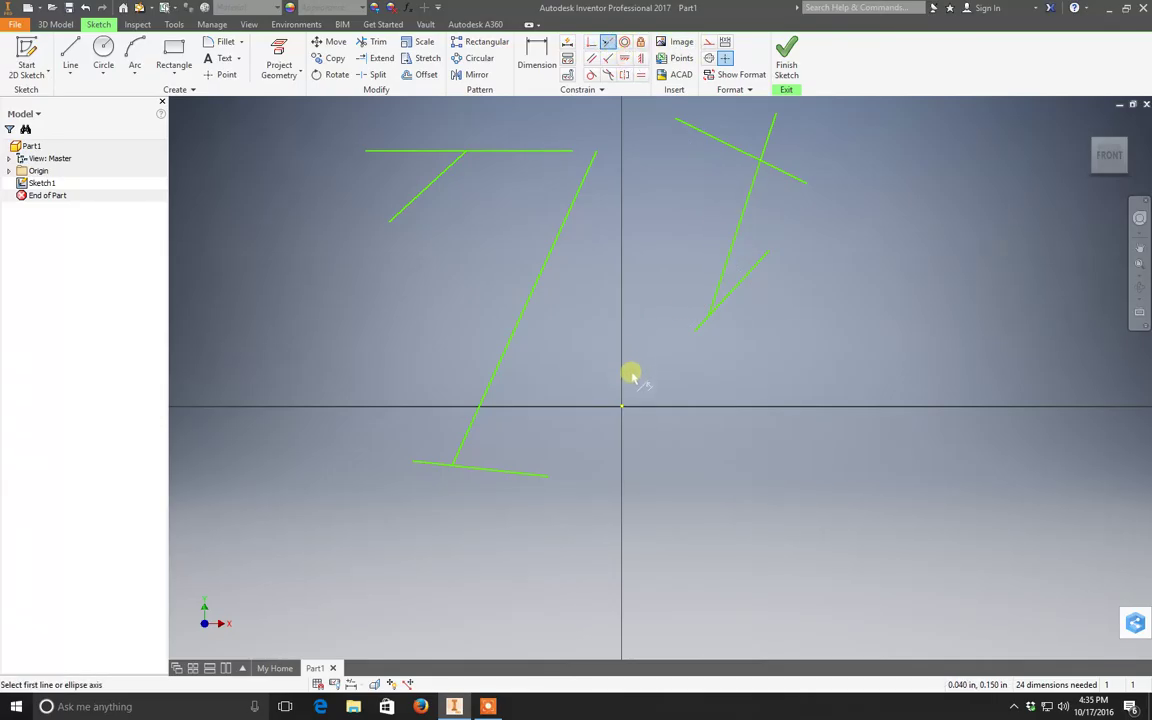
left_click(557, 234)
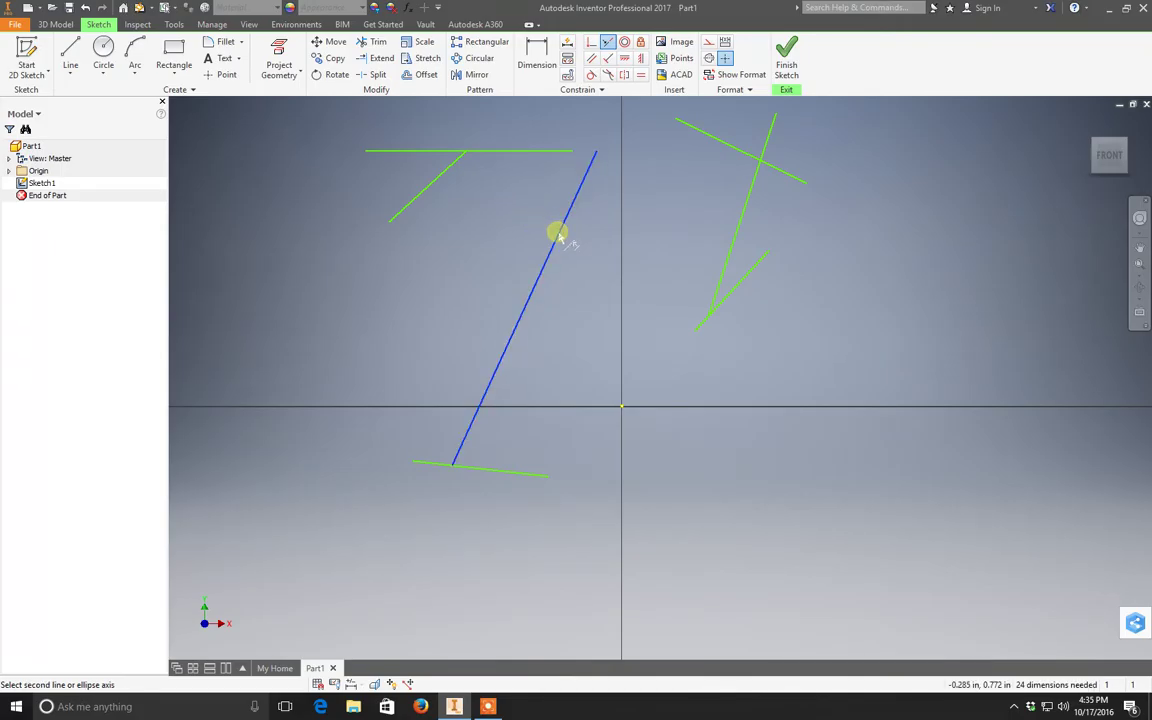
left_click(424, 193)
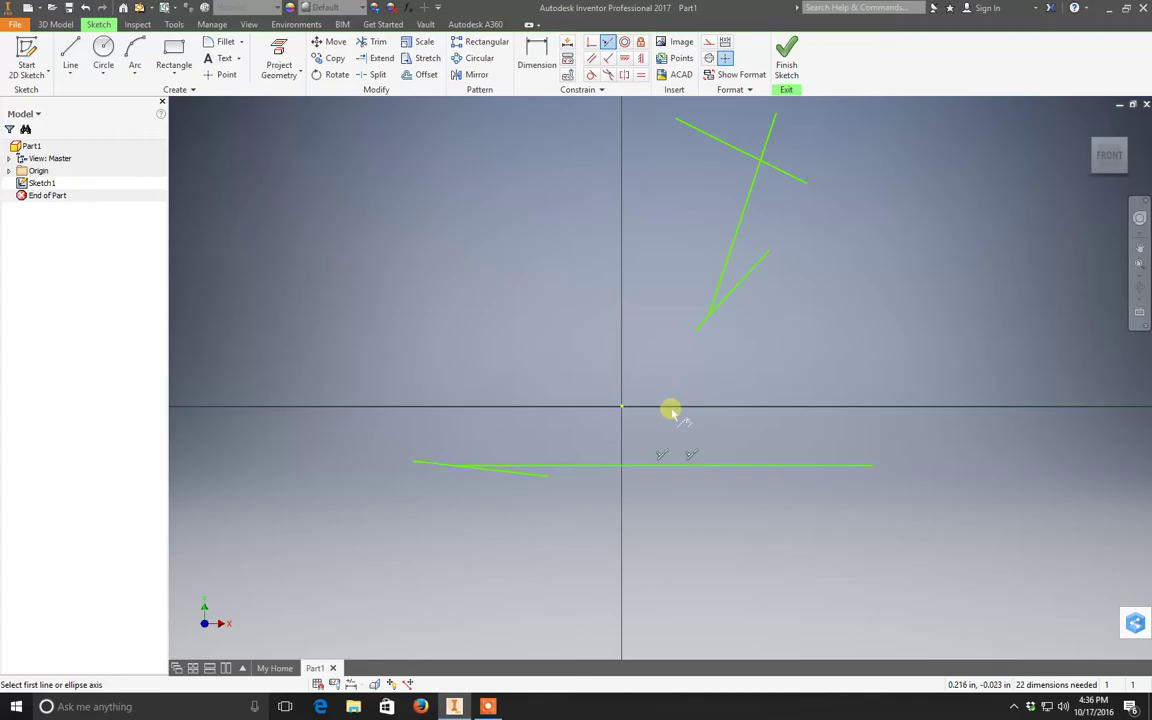
left_click(85, 7)
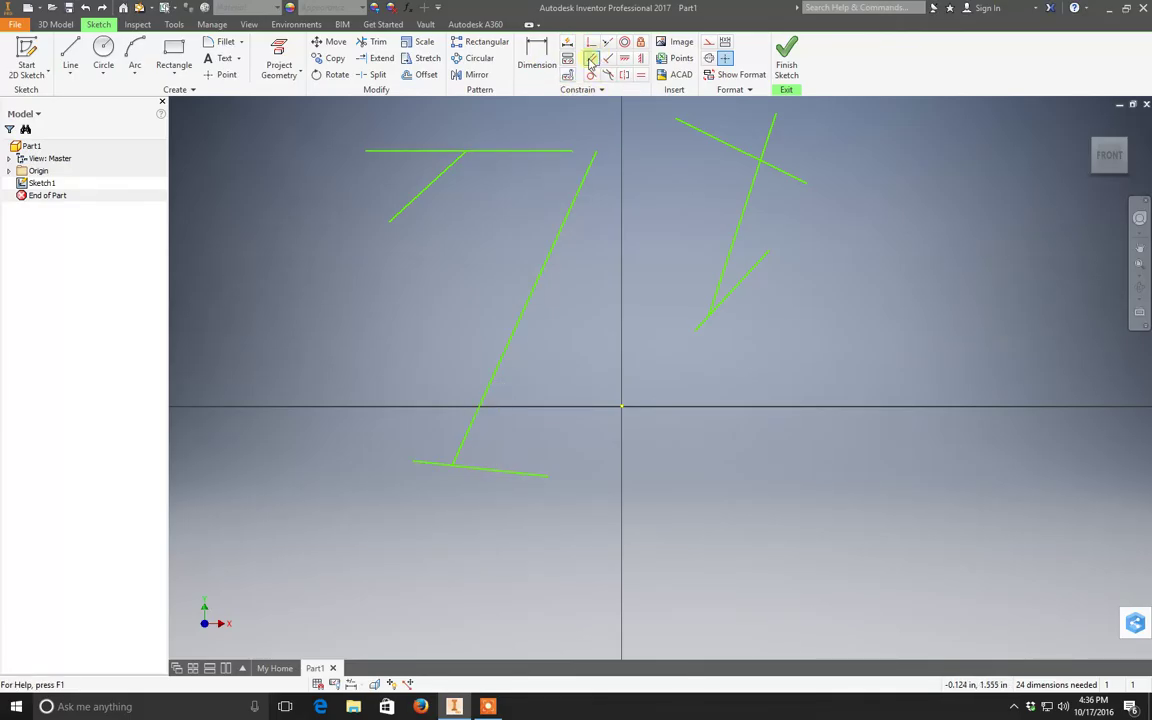
Step: Pull the long line's top end down and delete the top horizontal line
left_click(596, 143)
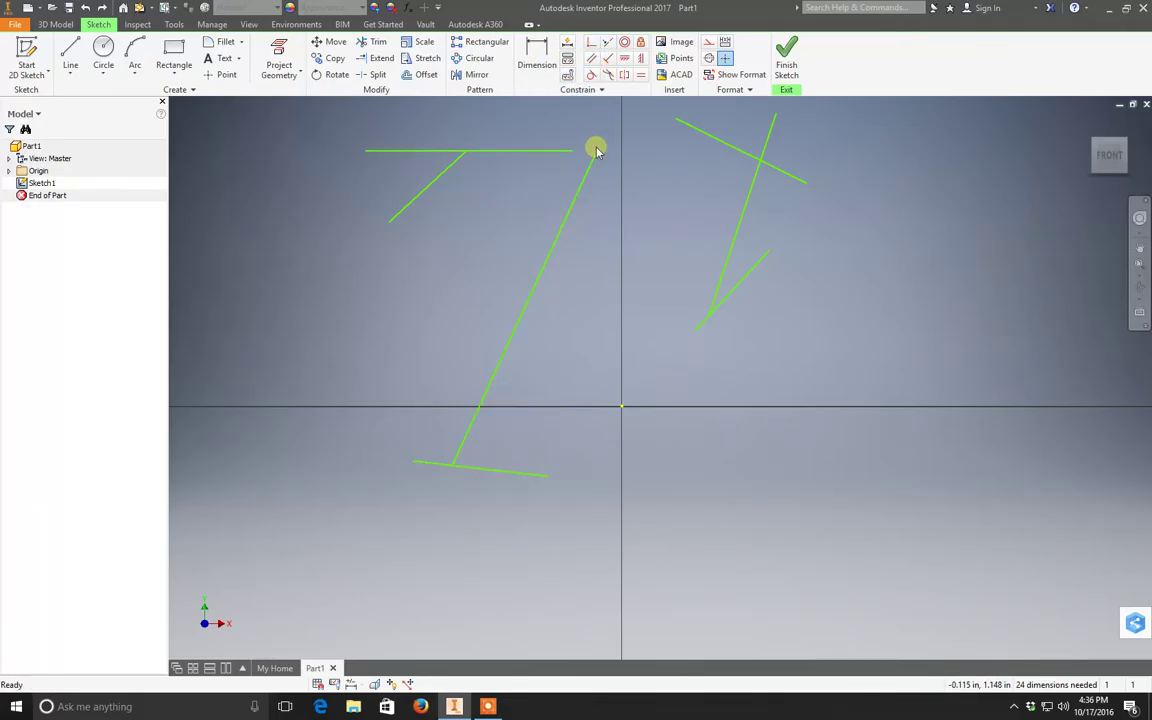
left_click_drag(596, 154, 568, 262)
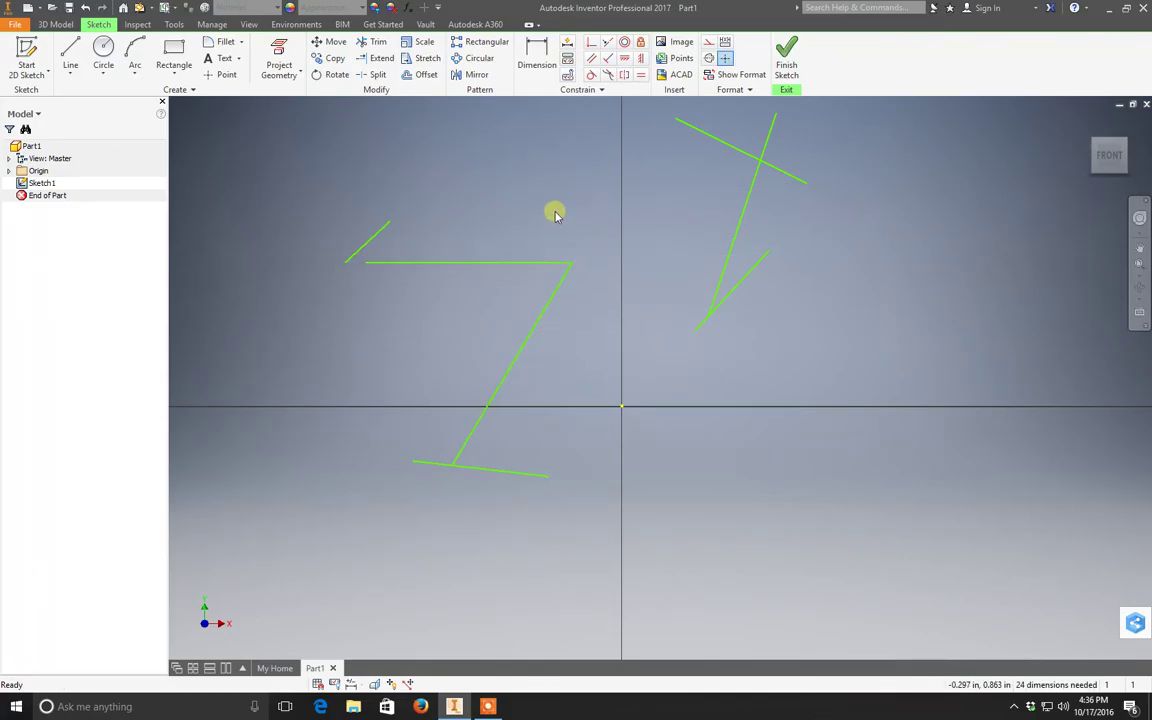
left_click(545, 263)
key("Delete")
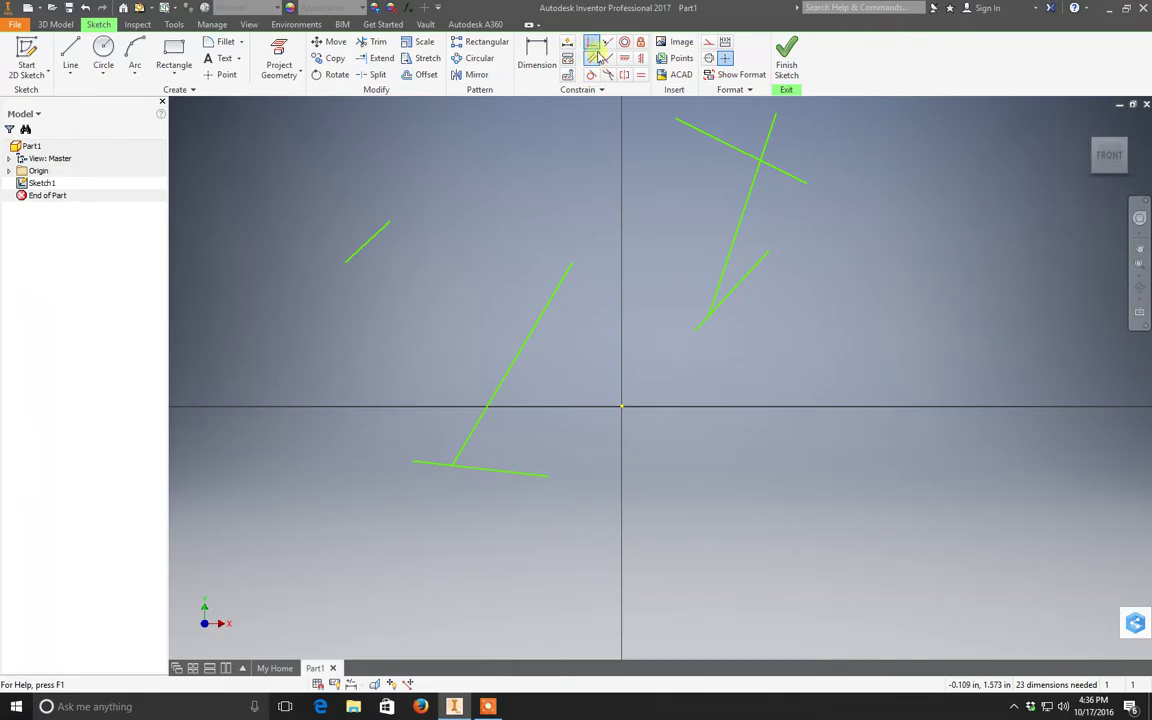
Step: Make the short line collinear with the long slanted line, retrying after an undo
left_click(607, 42)
left_click(377, 235)
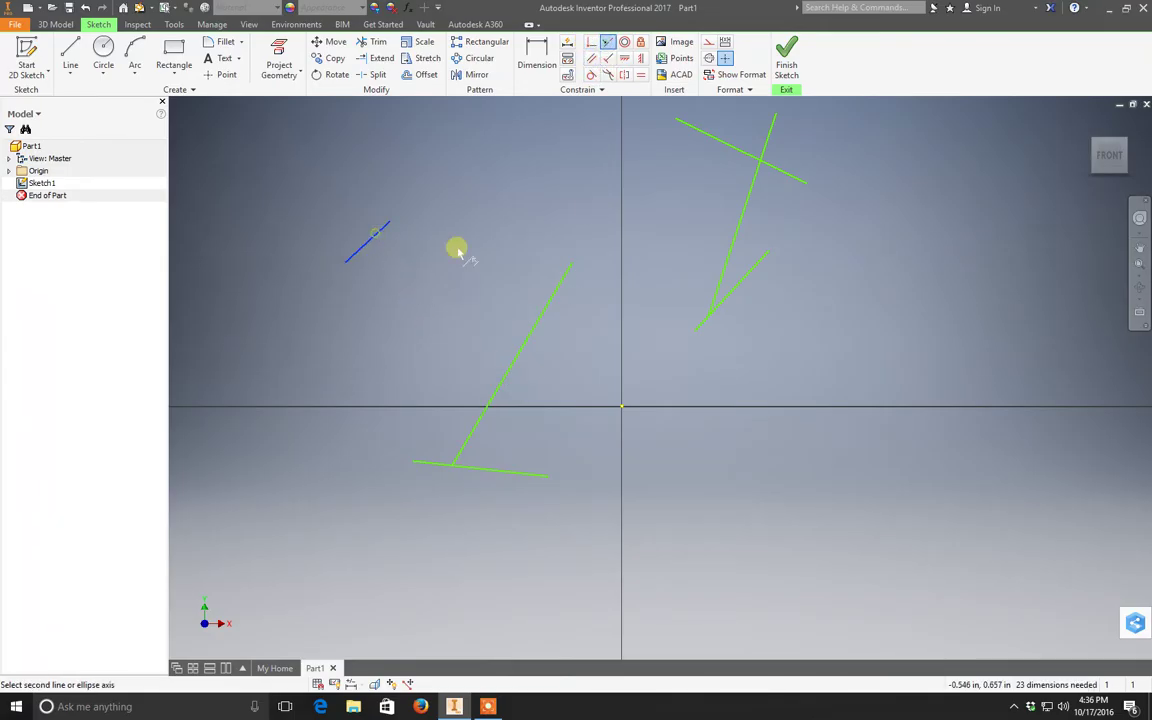
left_click(555, 292)
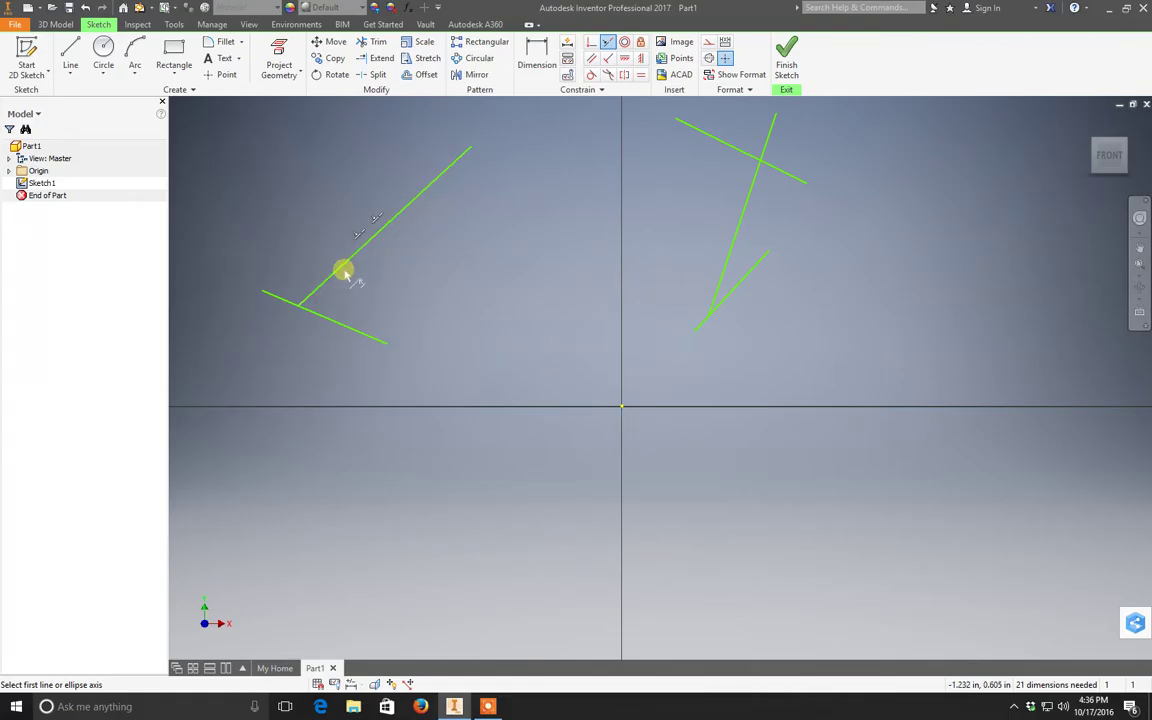
left_click(84, 7)
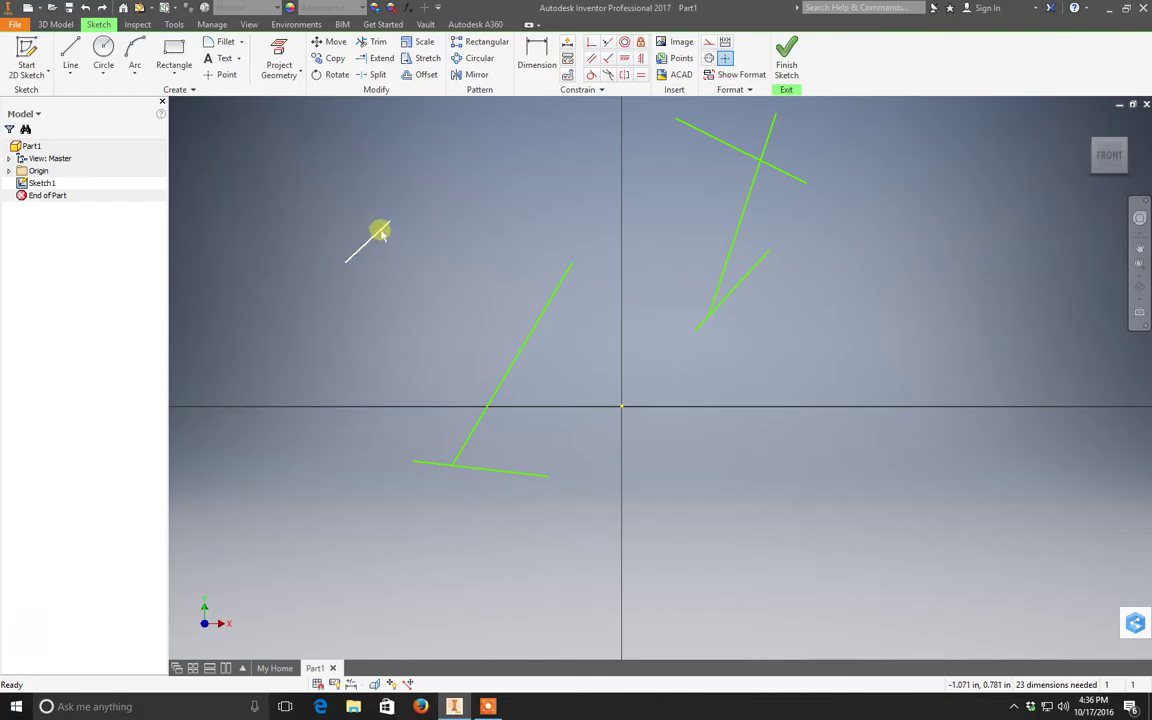
left_click_drag(381, 232, 564, 136)
left_click(607, 42)
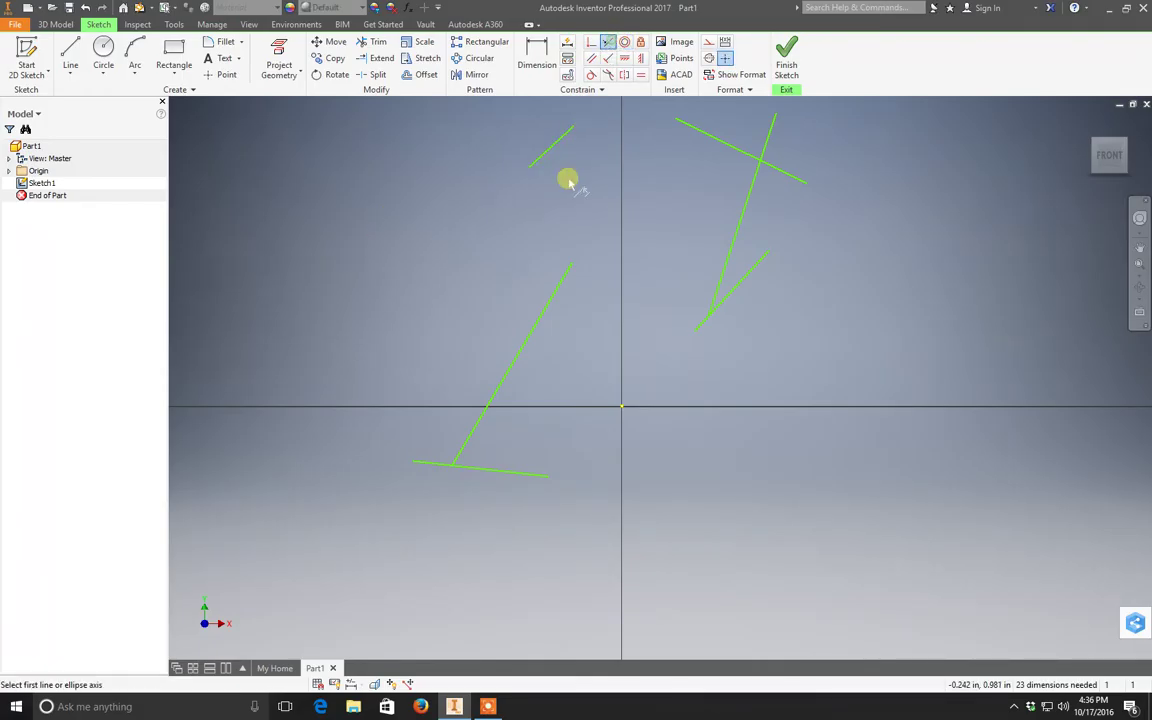
left_click(548, 148)
left_click(570, 282)
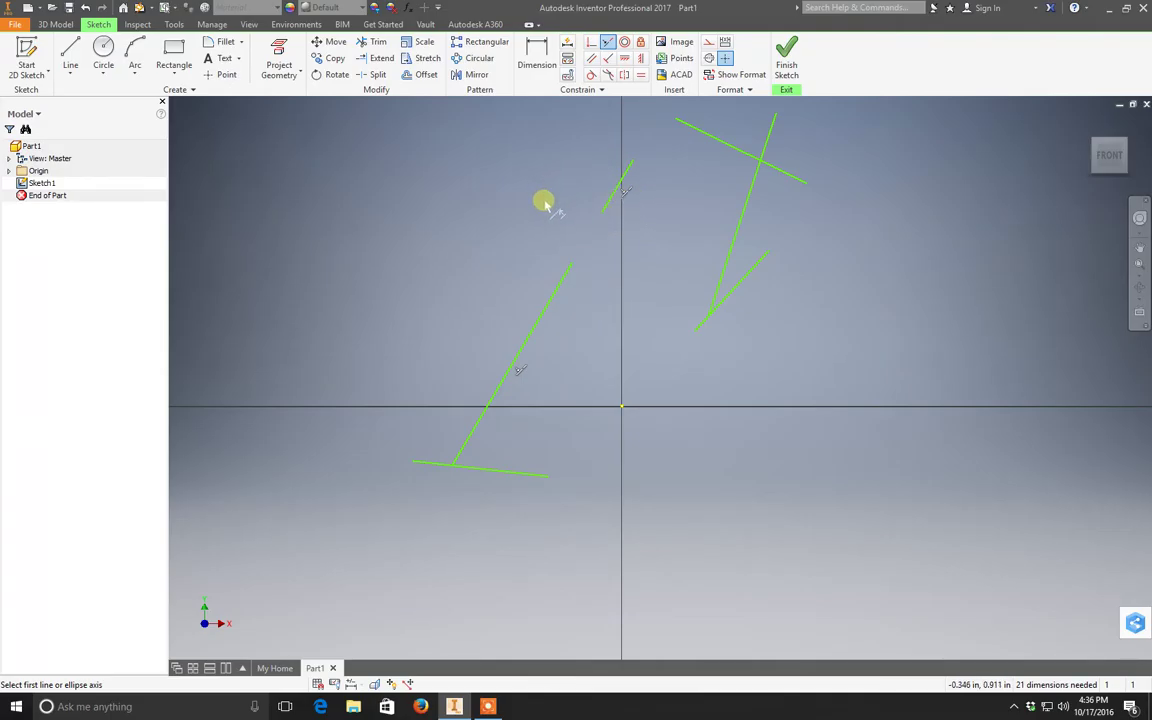
key("Escape")
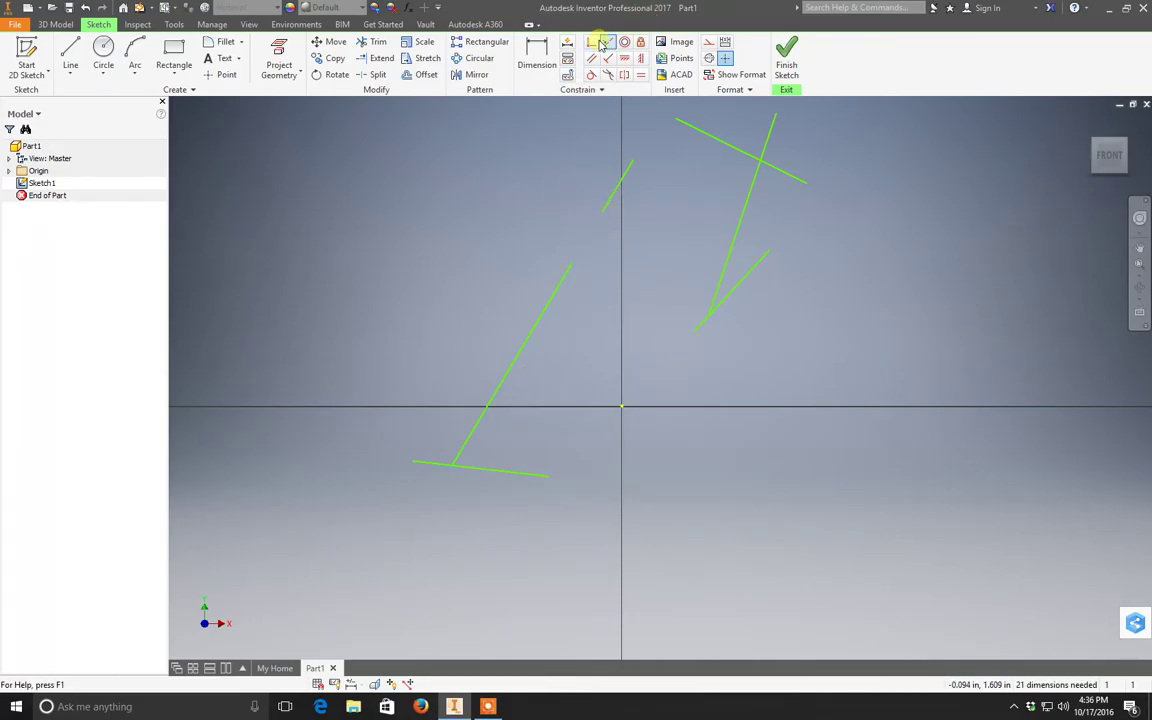
left_click(397, 189)
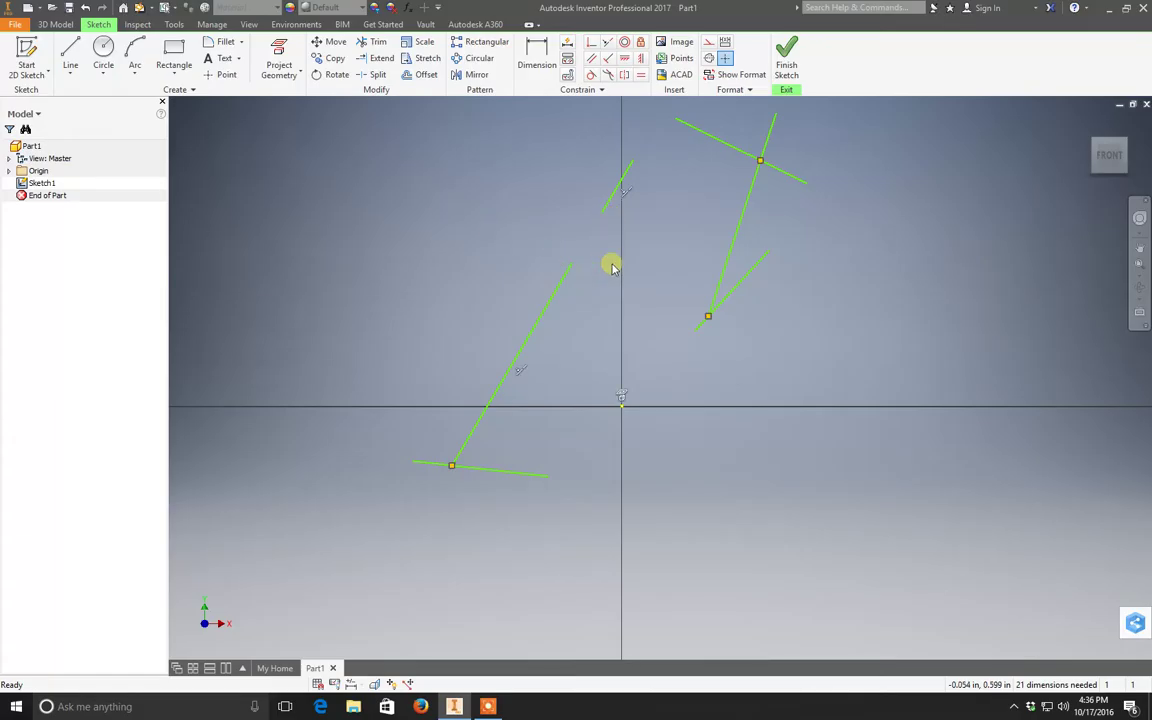
Step: Remove the collinear link and move the short line left, away from the long line
left_click(625, 193)
key("Delete")
left_click_drag(609, 200, 517, 188)
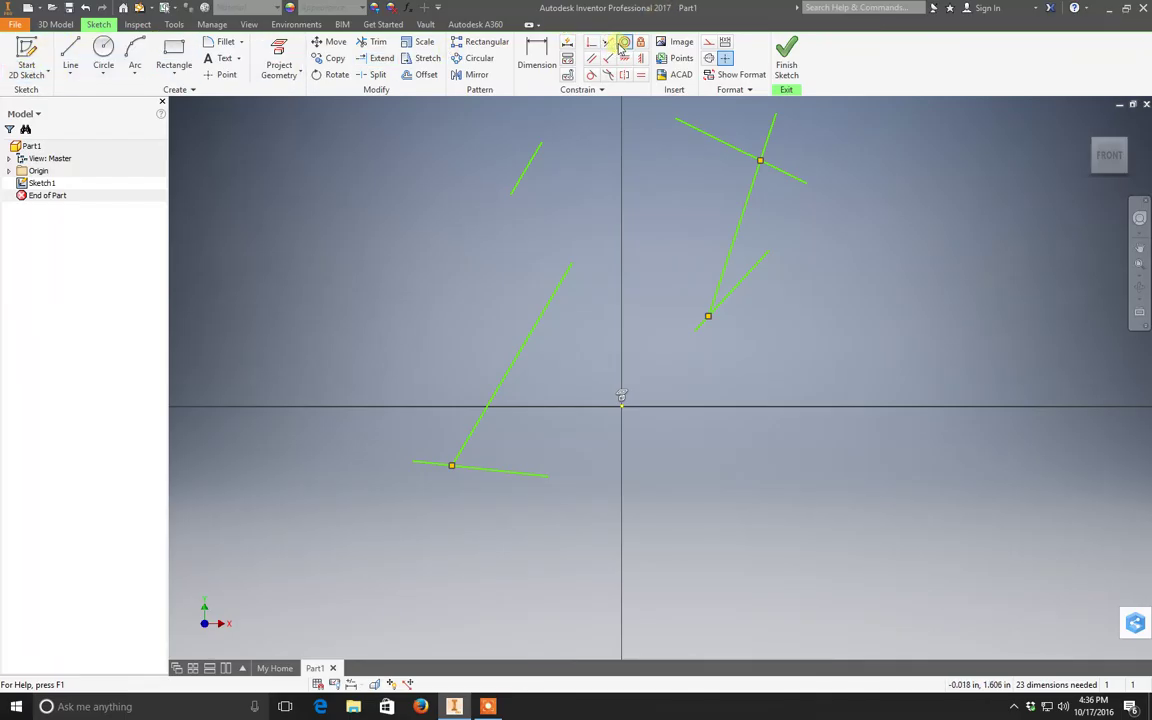
Step: Draw two circles at upper left, the second one below the first
left_click(103, 52)
left_click(278, 215)
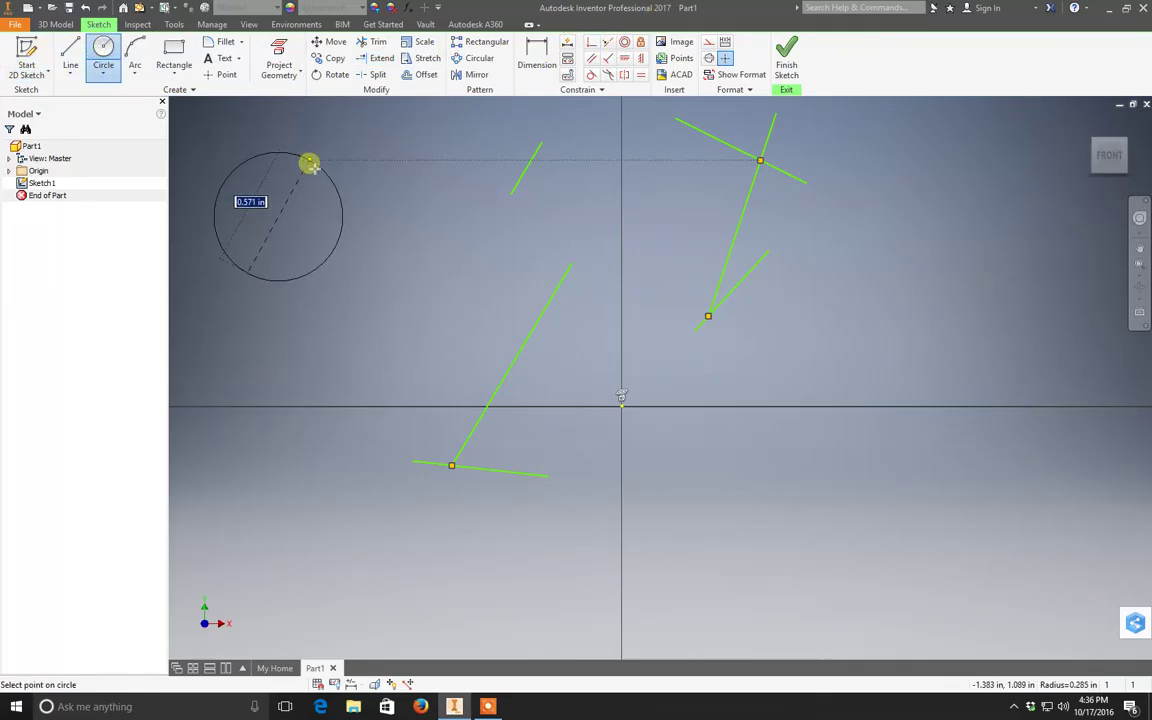
left_click(309, 167)
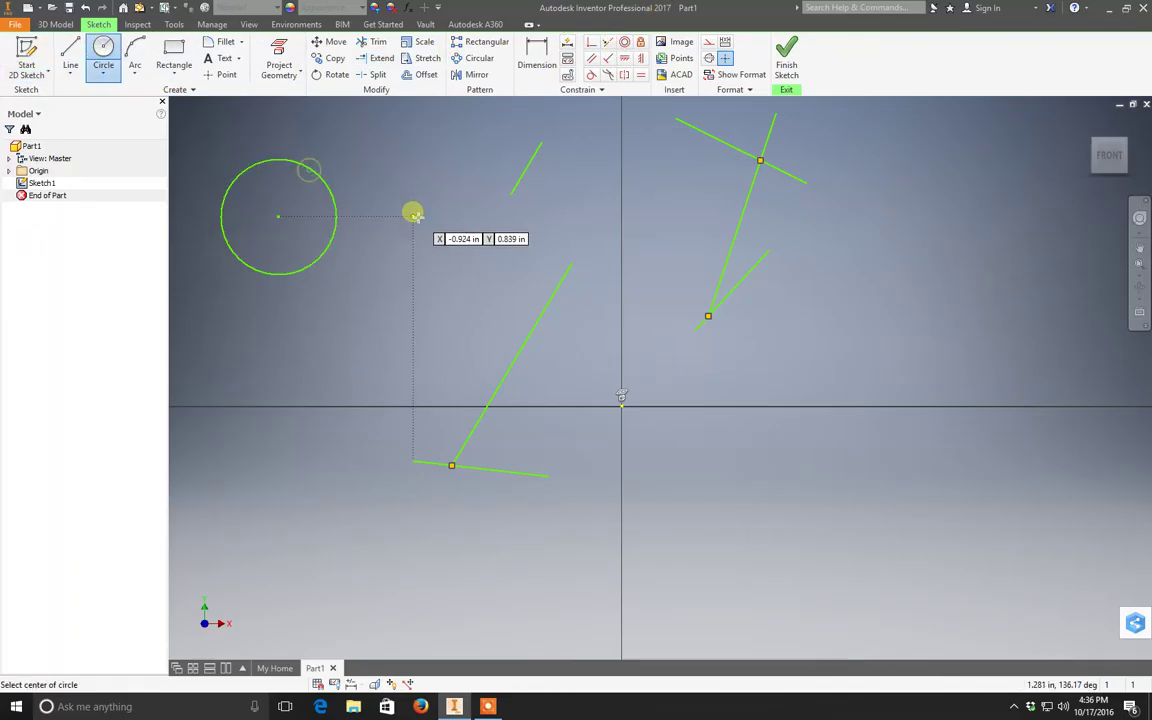
left_click(374, 317)
left_click(419, 303)
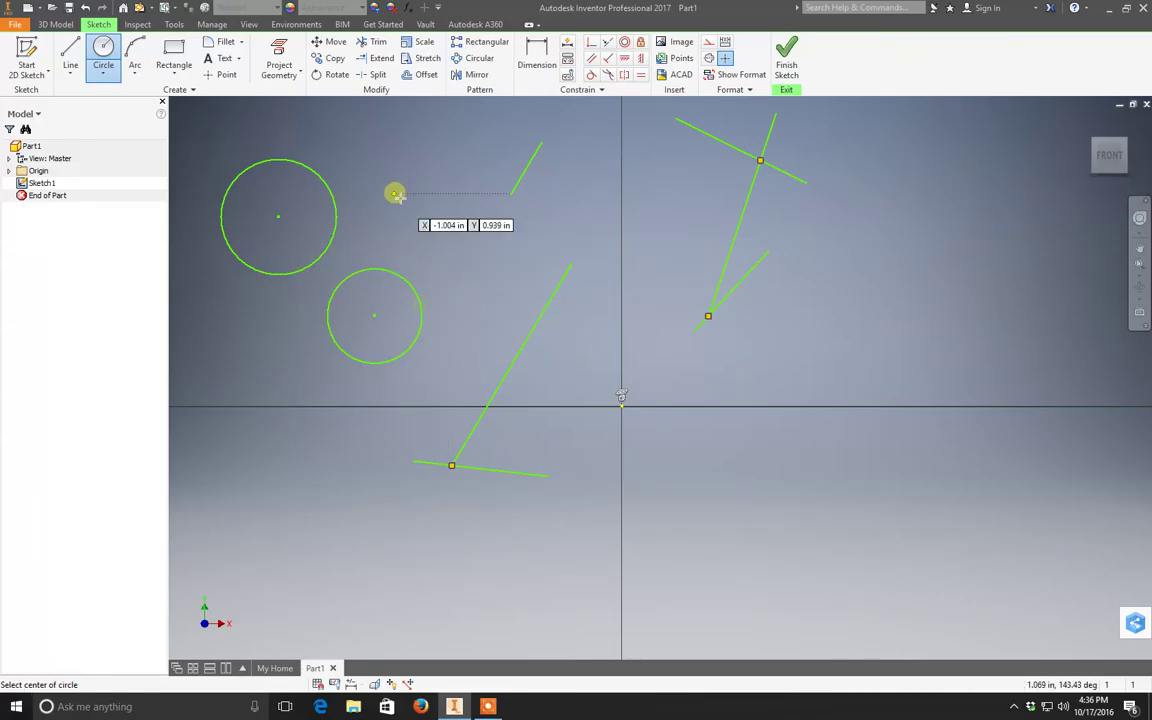
key("Escape")
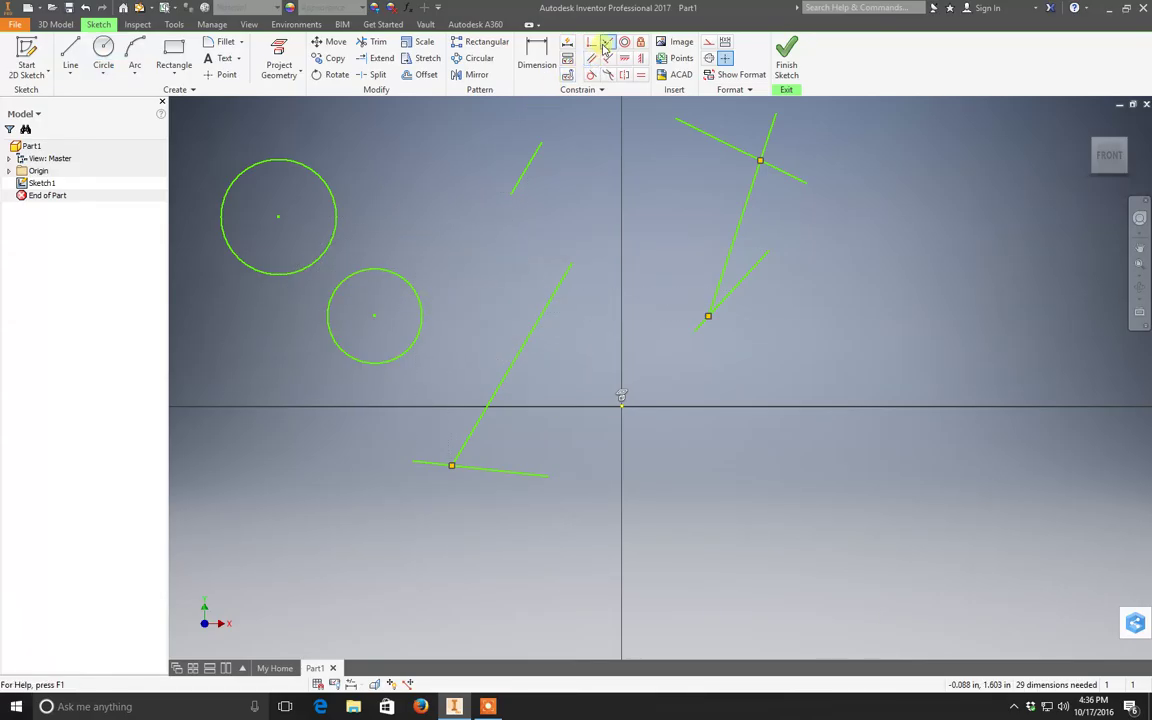
Step: Try a tangent constraint and undo it, then make both circles share one centre
left_click(623, 42)
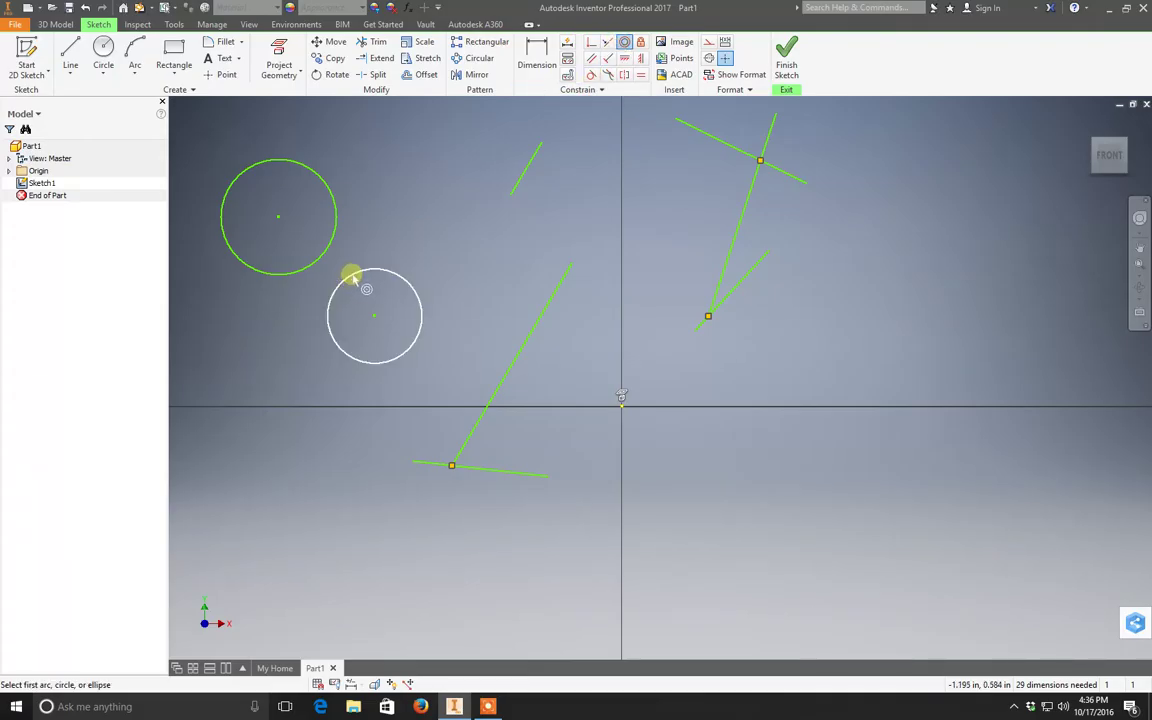
left_click(353, 278)
left_click(328, 249)
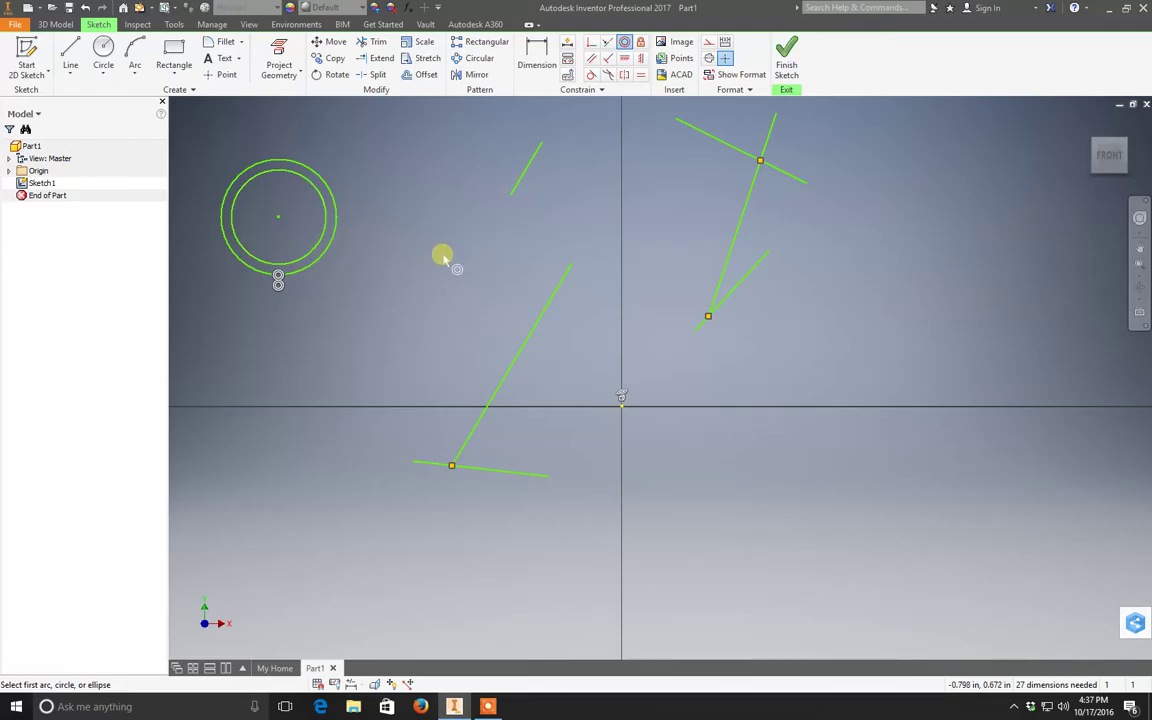
key("ctrl+z")
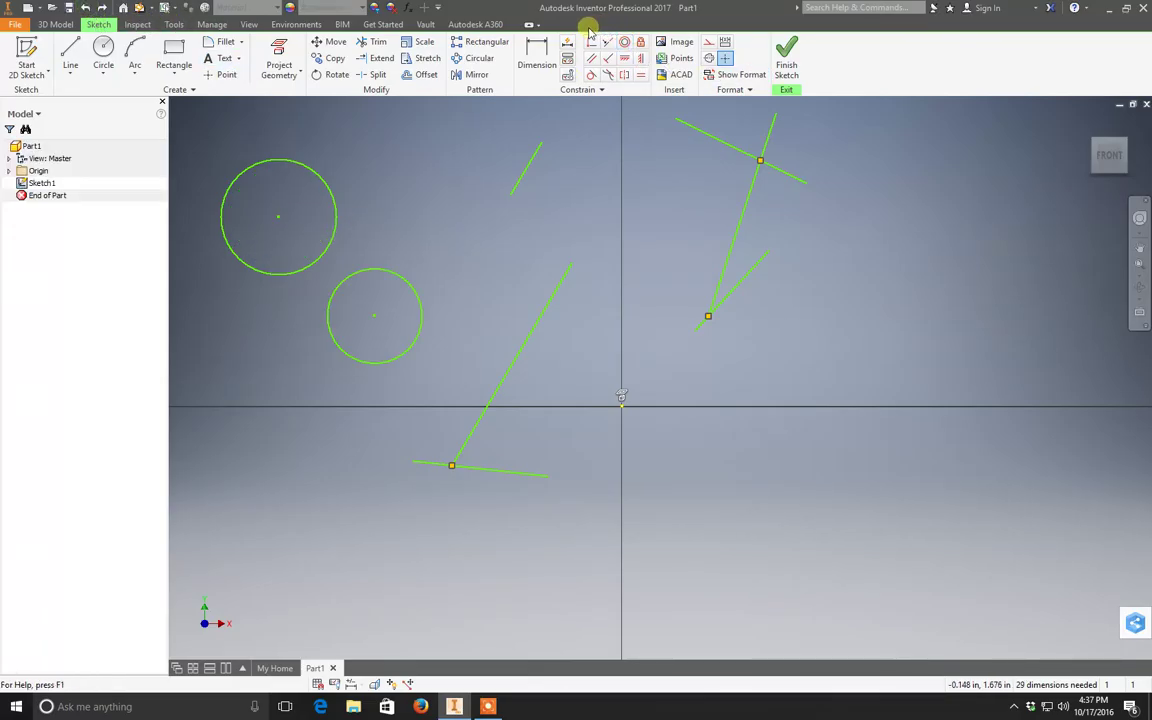
left_click(592, 43)
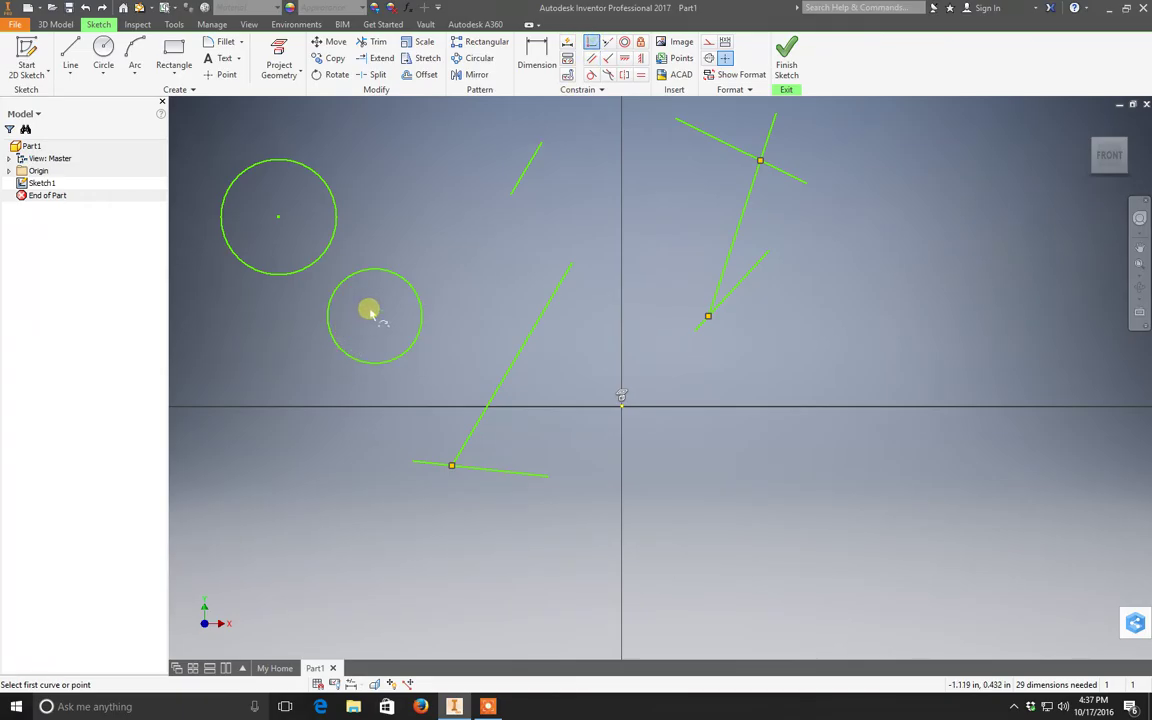
left_click(373, 316)
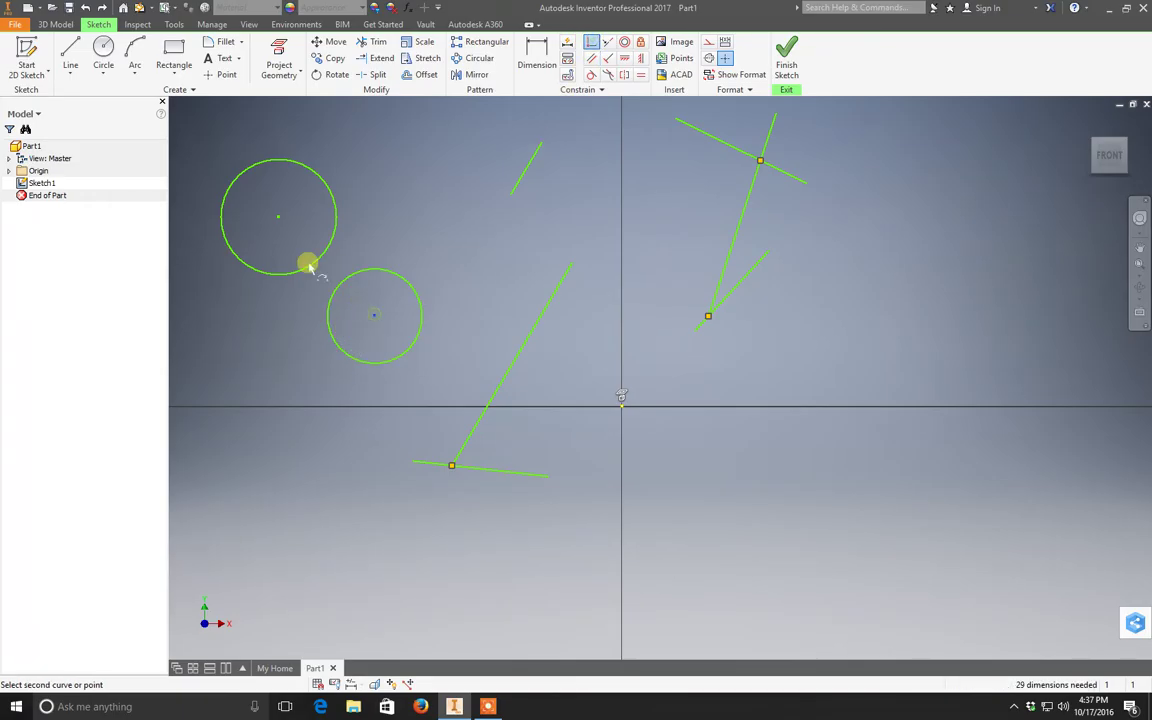
left_click(278, 218)
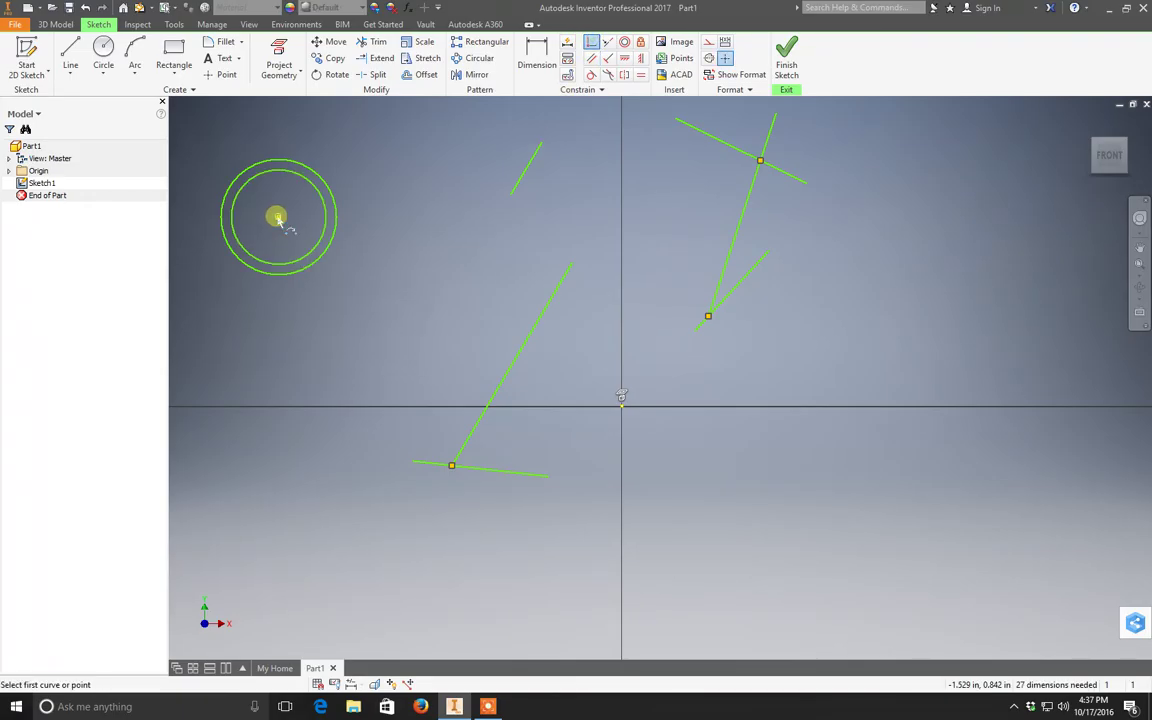
Step: Undo the shared centre, then fix the lower circle and undo the fix
left_click(86, 8)
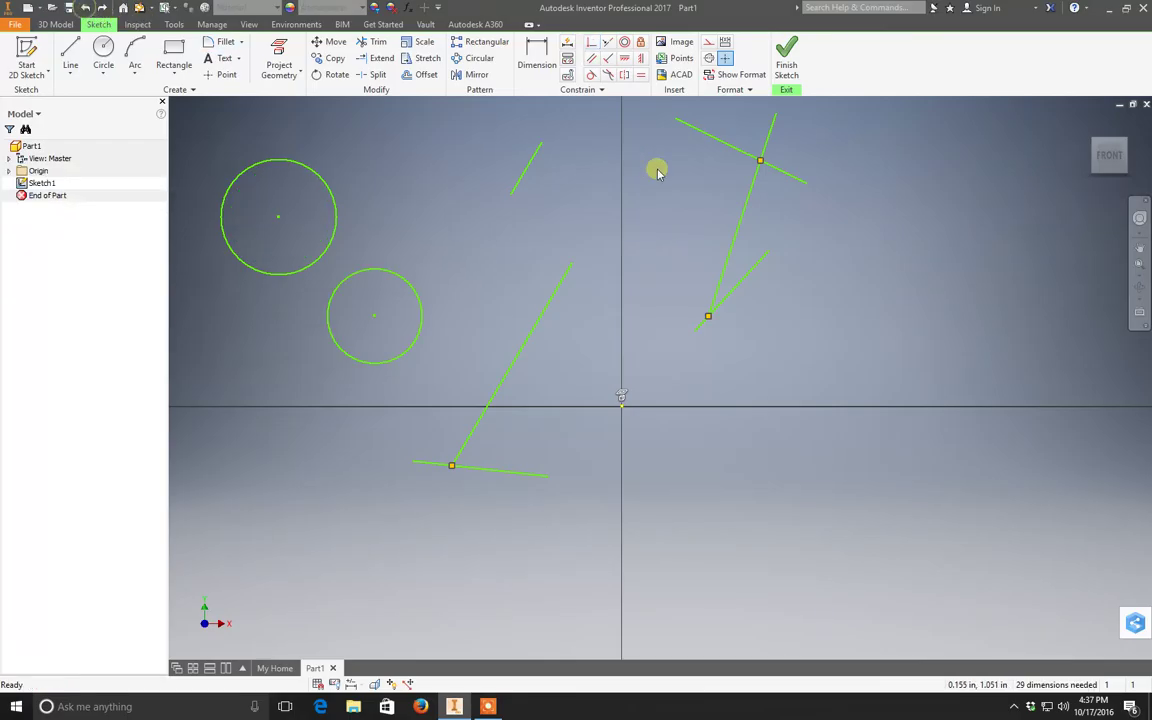
left_click(640, 41)
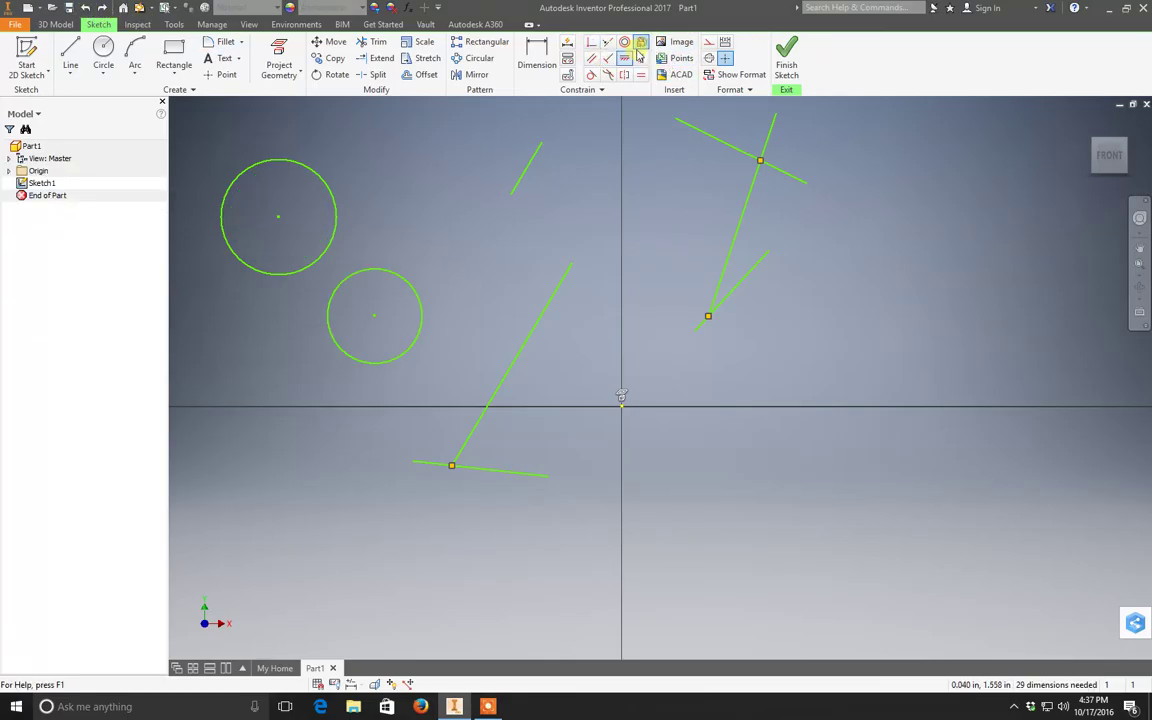
left_click(414, 292)
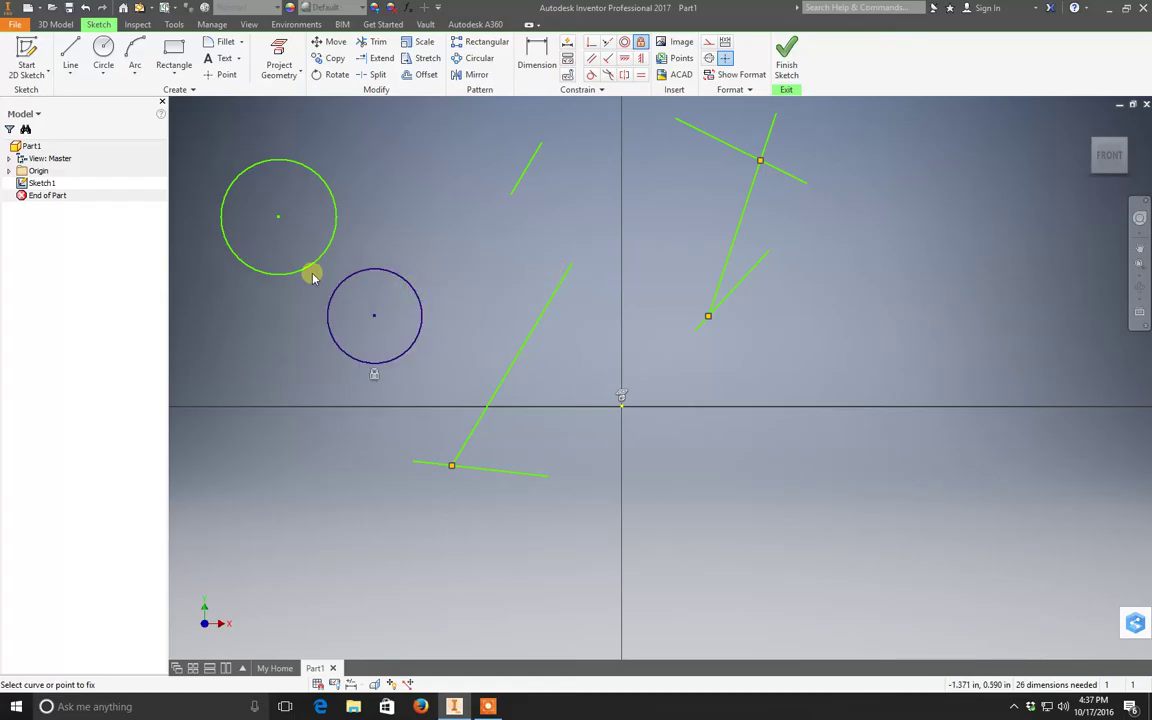
left_click(86, 8)
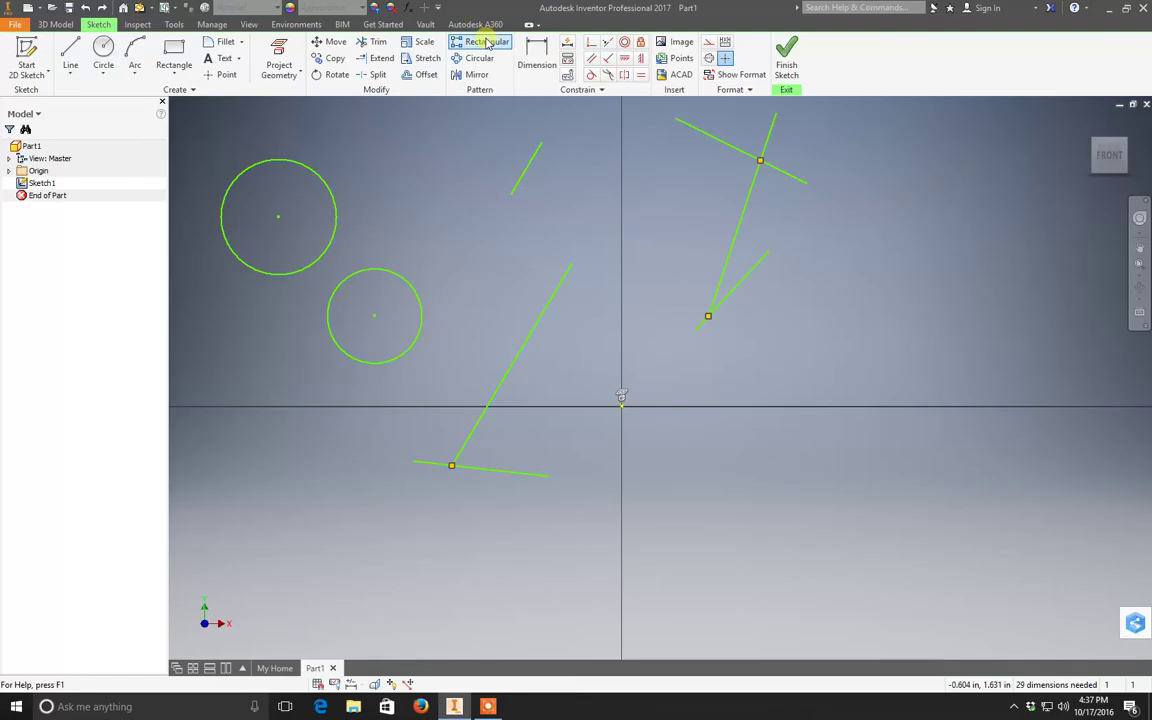
Step: Make the upper-right line parallel to the long slanted line and its crossing line perpendicular
left_click(593, 58)
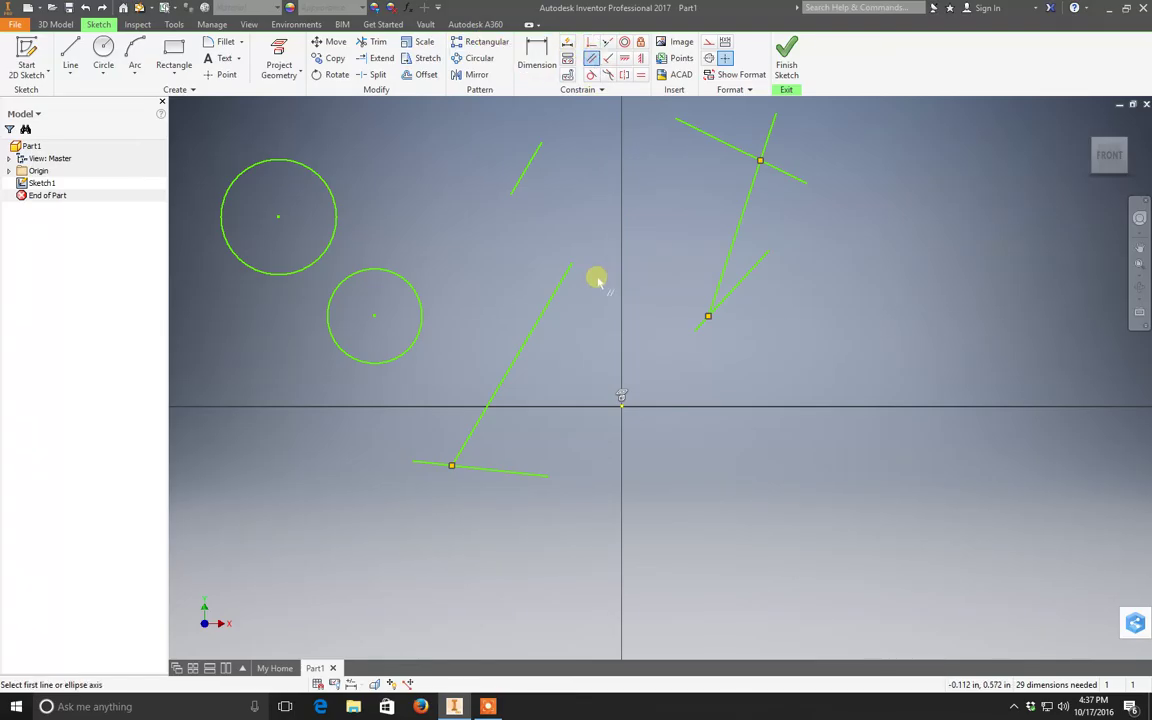
left_click(559, 289)
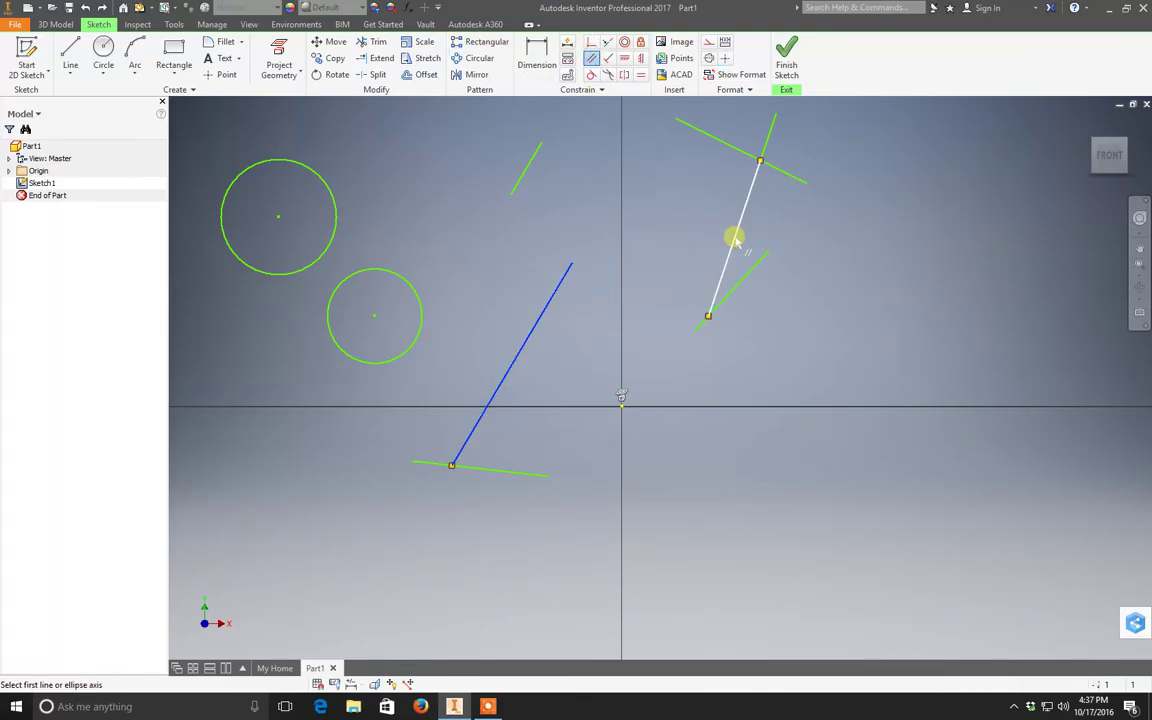
left_click(734, 238)
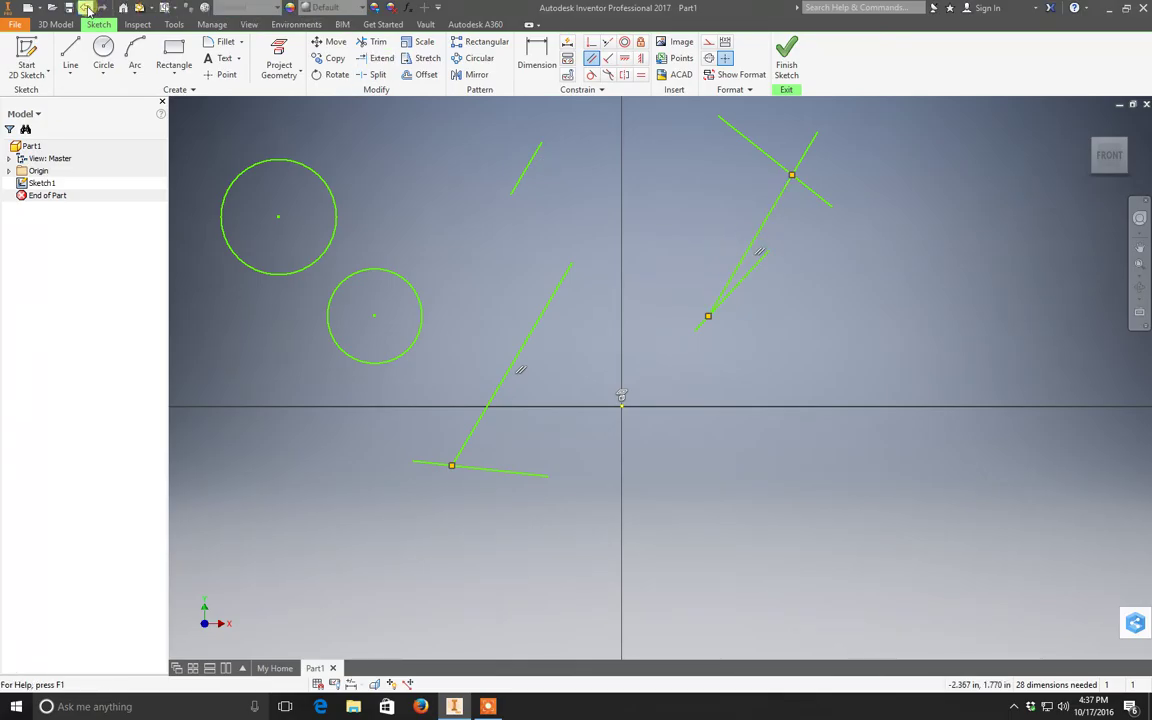
left_click(609, 59)
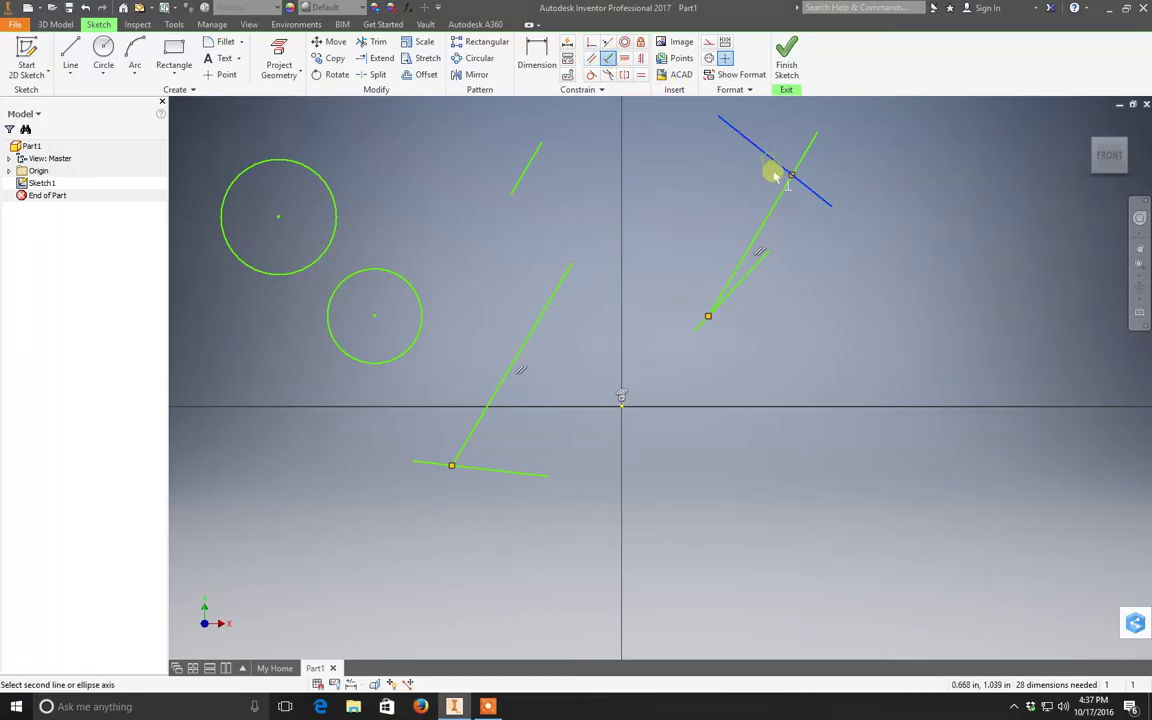
left_click(780, 172)
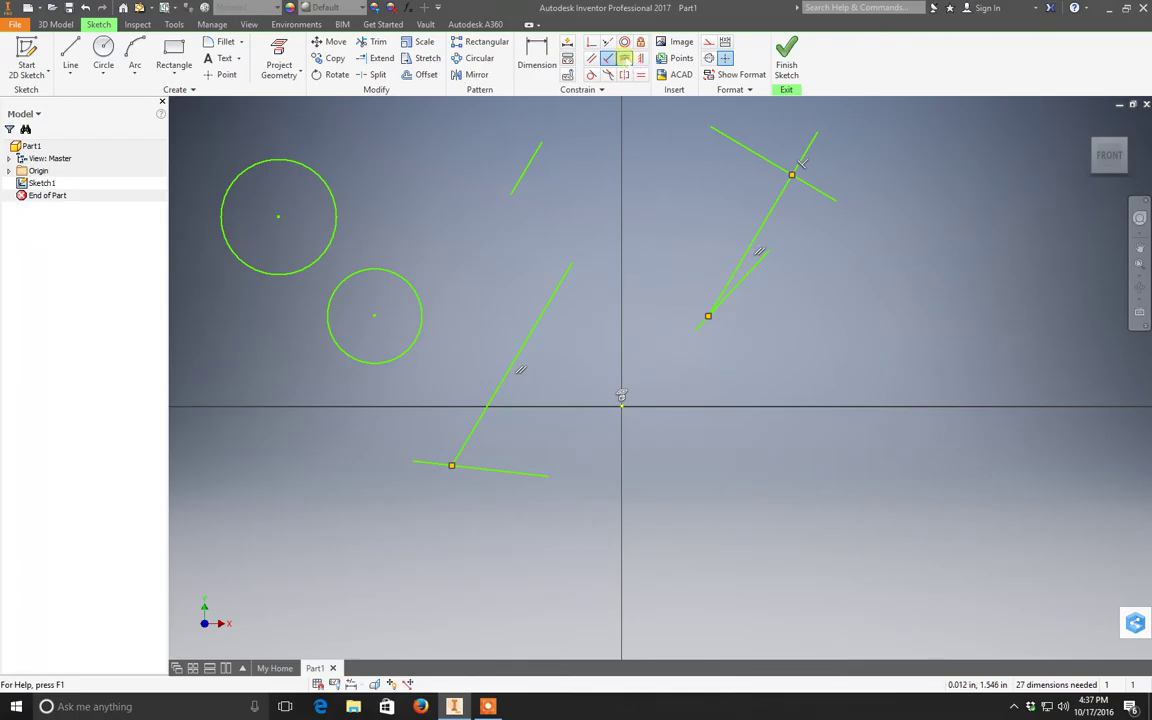
left_click(626, 60)
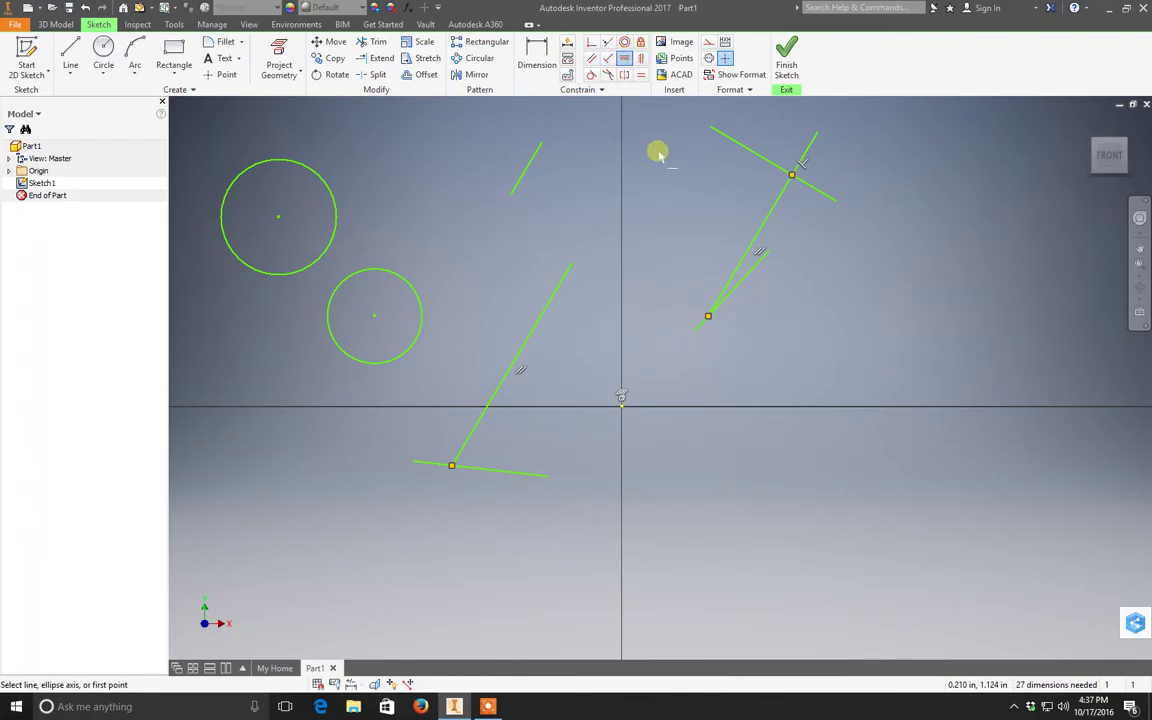
Step: Undo a trial parallel, then horizontally align the upper-right endpoint and left-line point with the origin
left_click(762, 159)
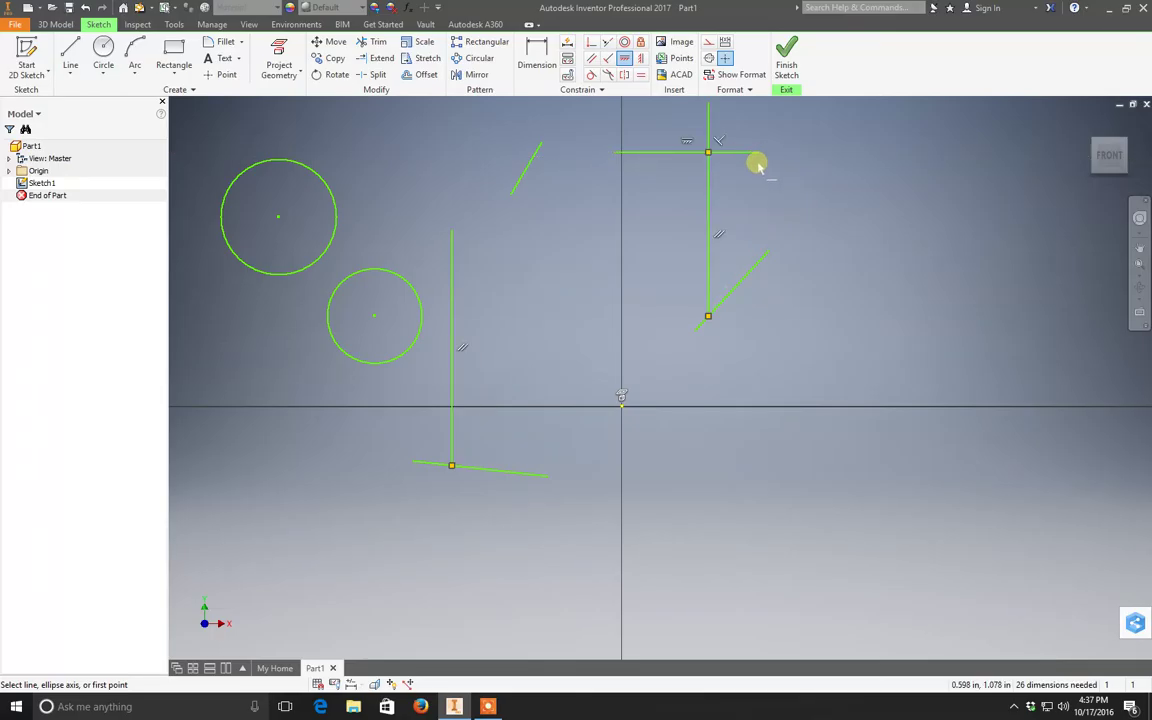
left_click(85, 9)
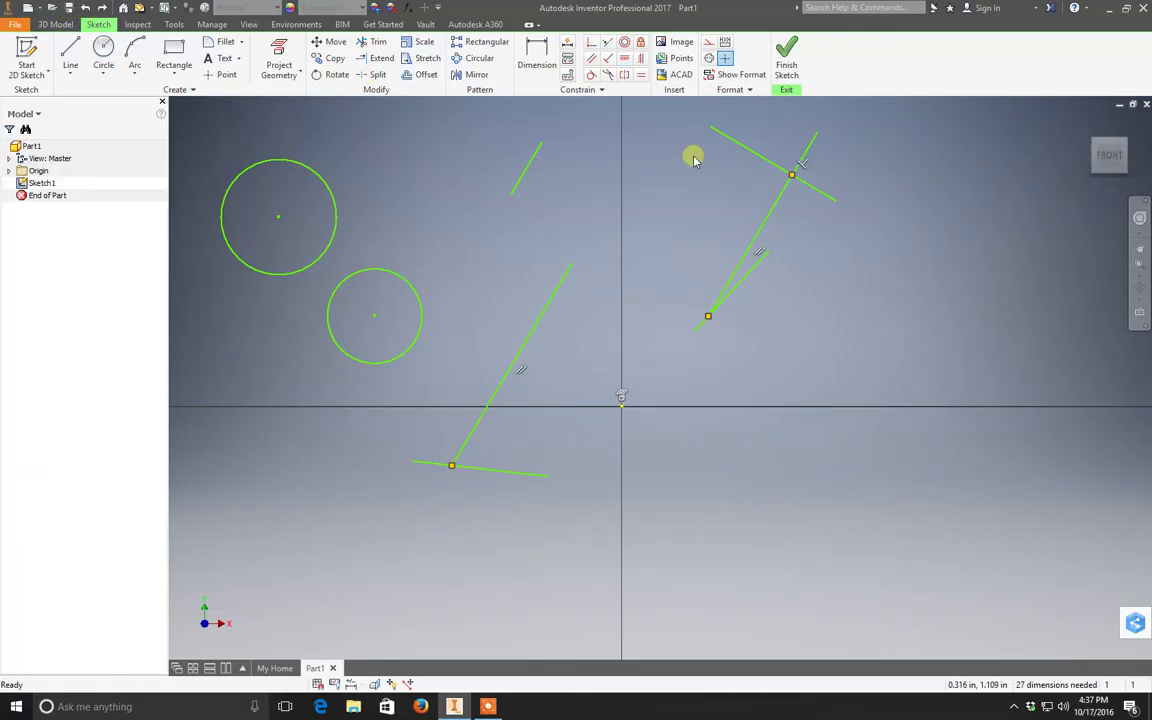
left_click(627, 58)
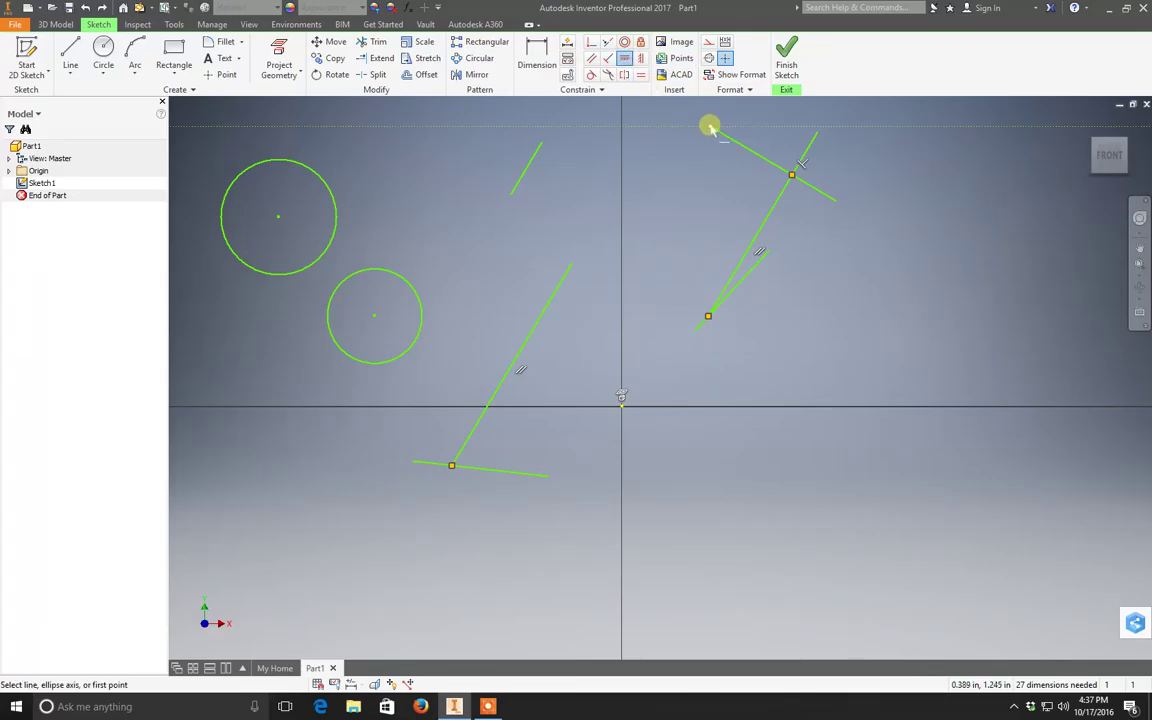
left_click(710, 128)
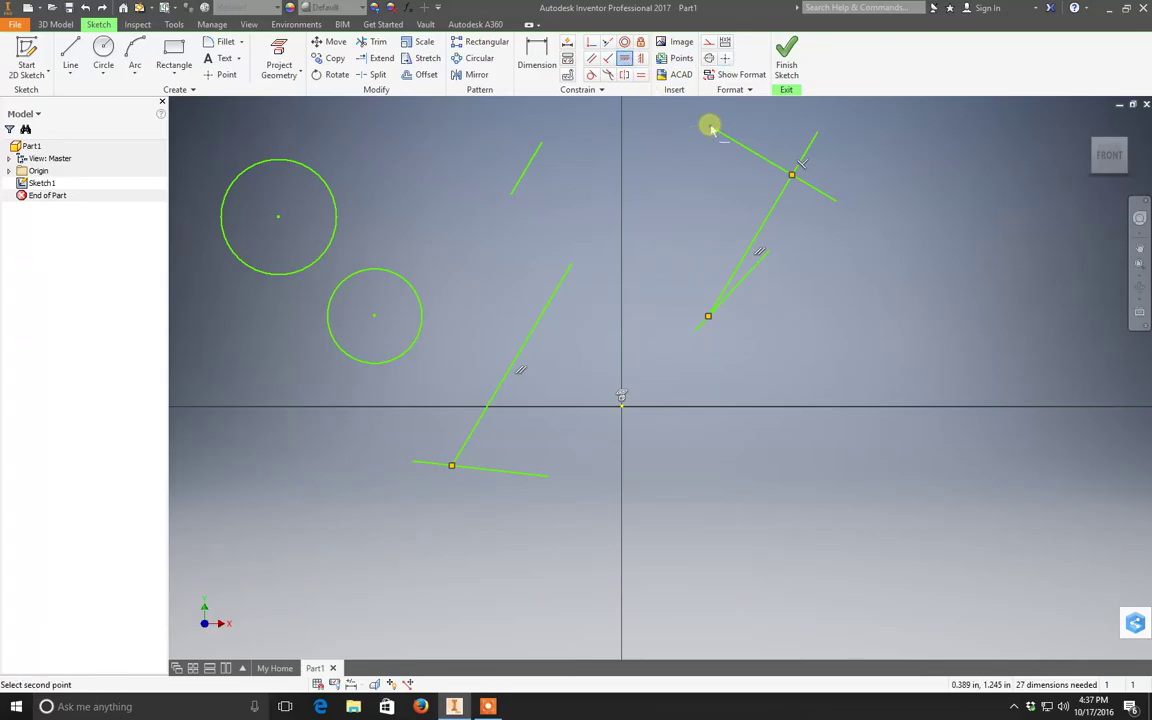
left_click(621, 405)
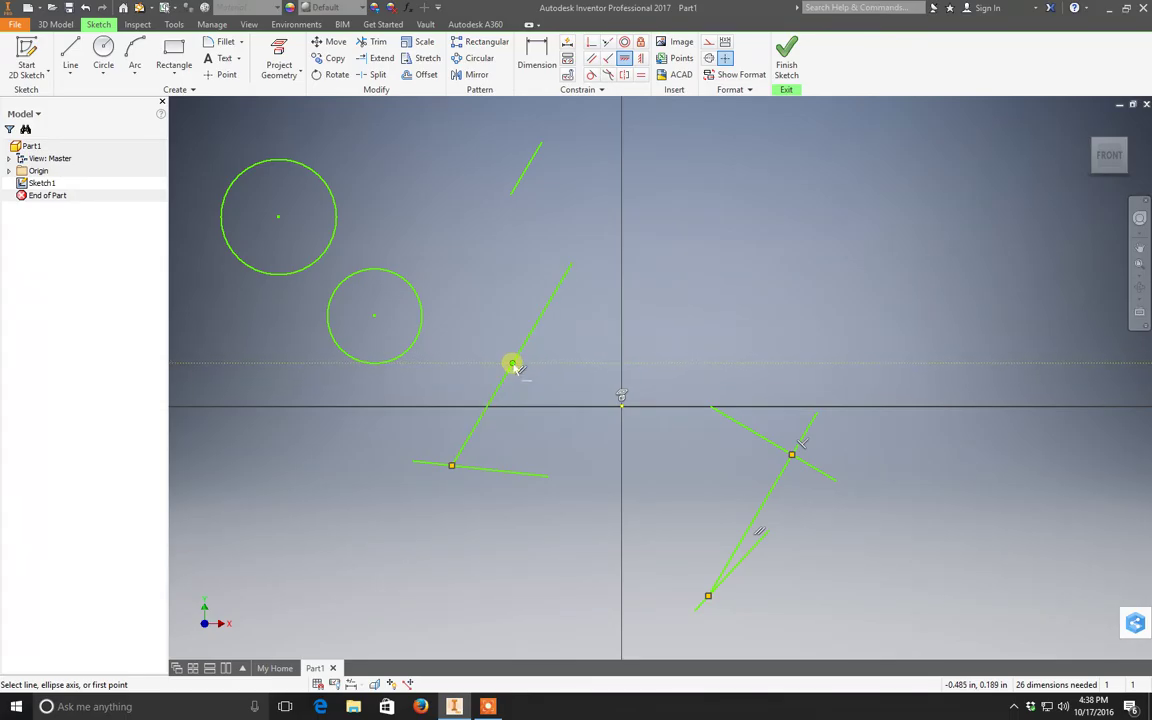
left_click(512, 364)
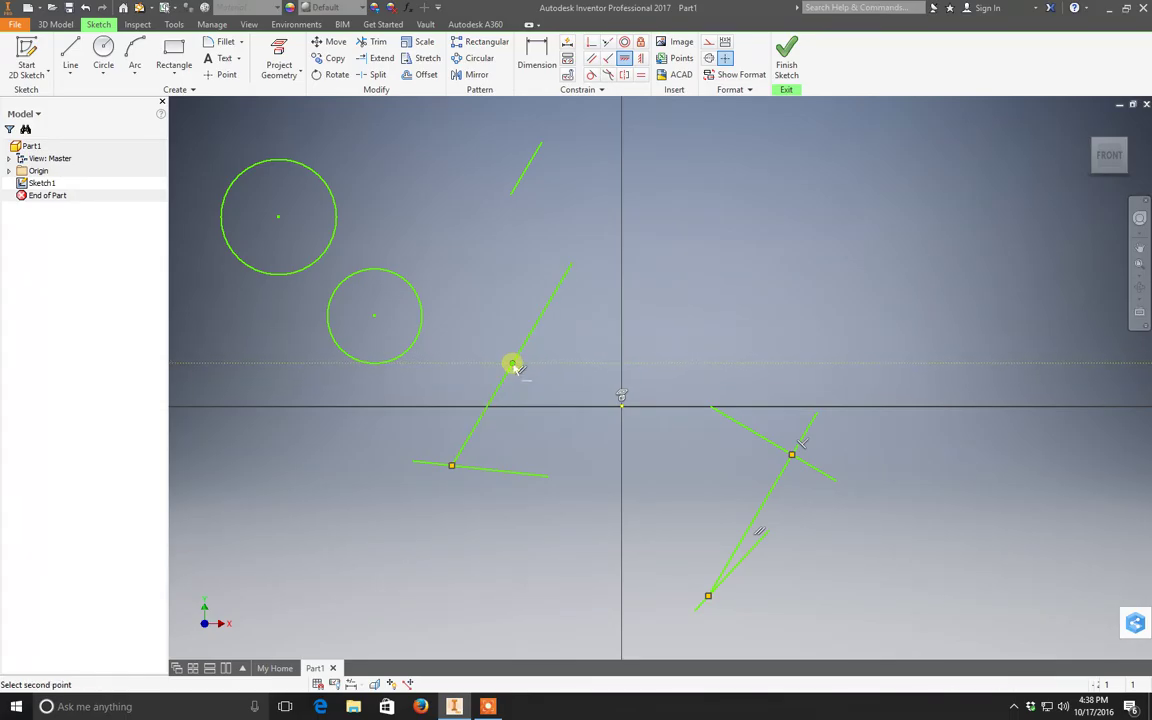
left_click(621, 407)
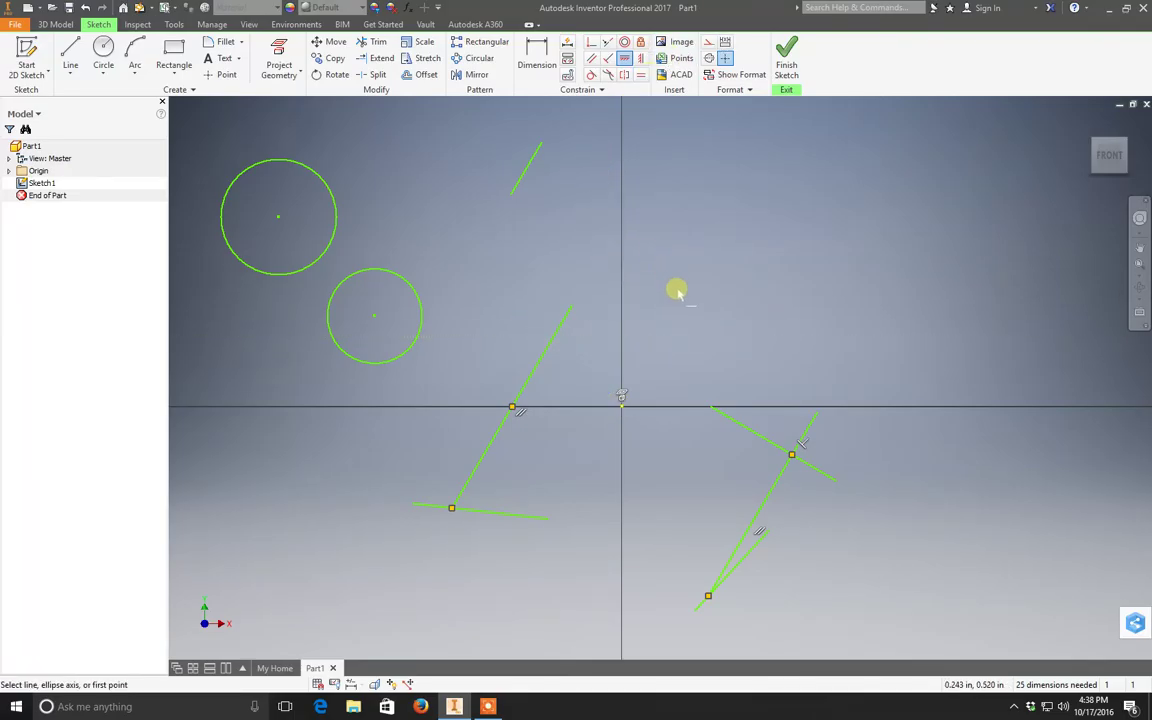
mouse_move(1109, 155)
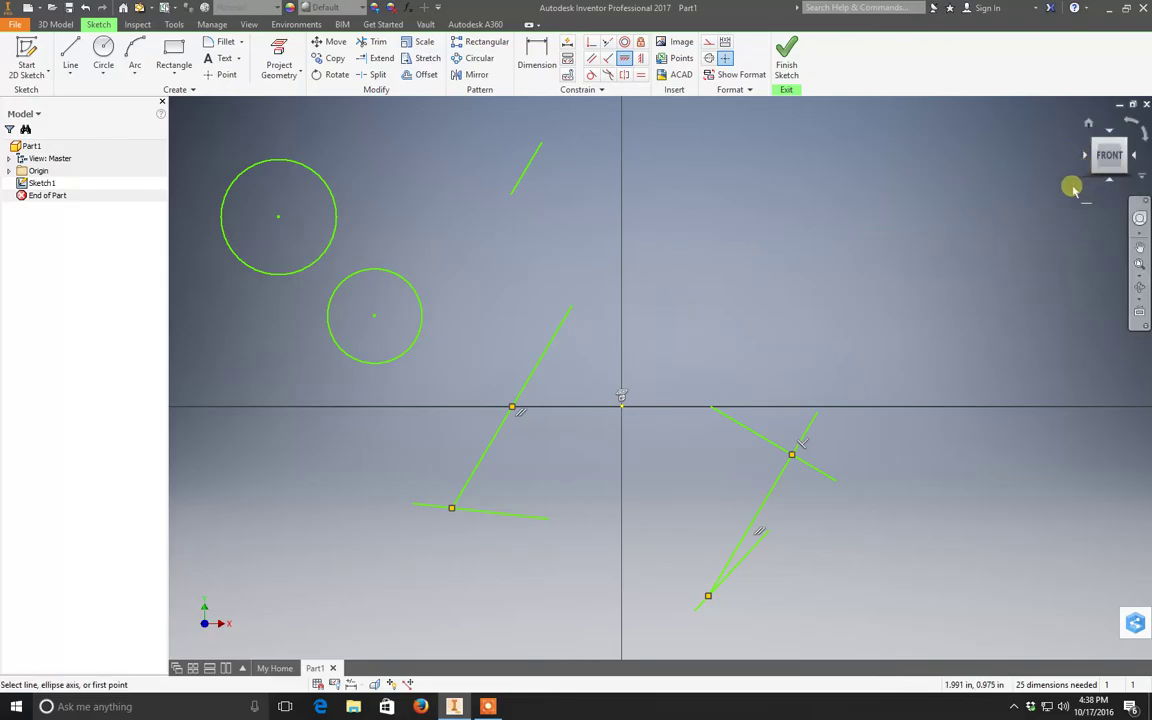
Step: Orbit the sketch into a tilted view, return to Front, and rotate it with the ViewCube
left_click_drag(1067, 188, 1118, 152)
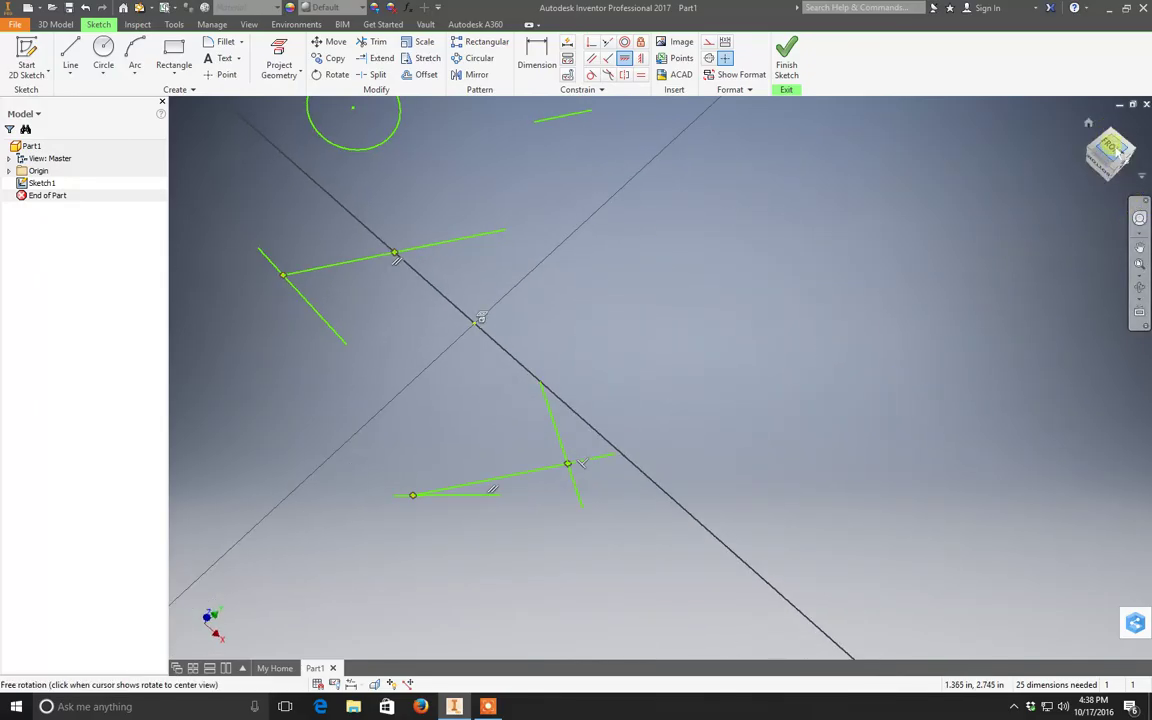
left_click(1113, 150)
left_click(1131, 116)
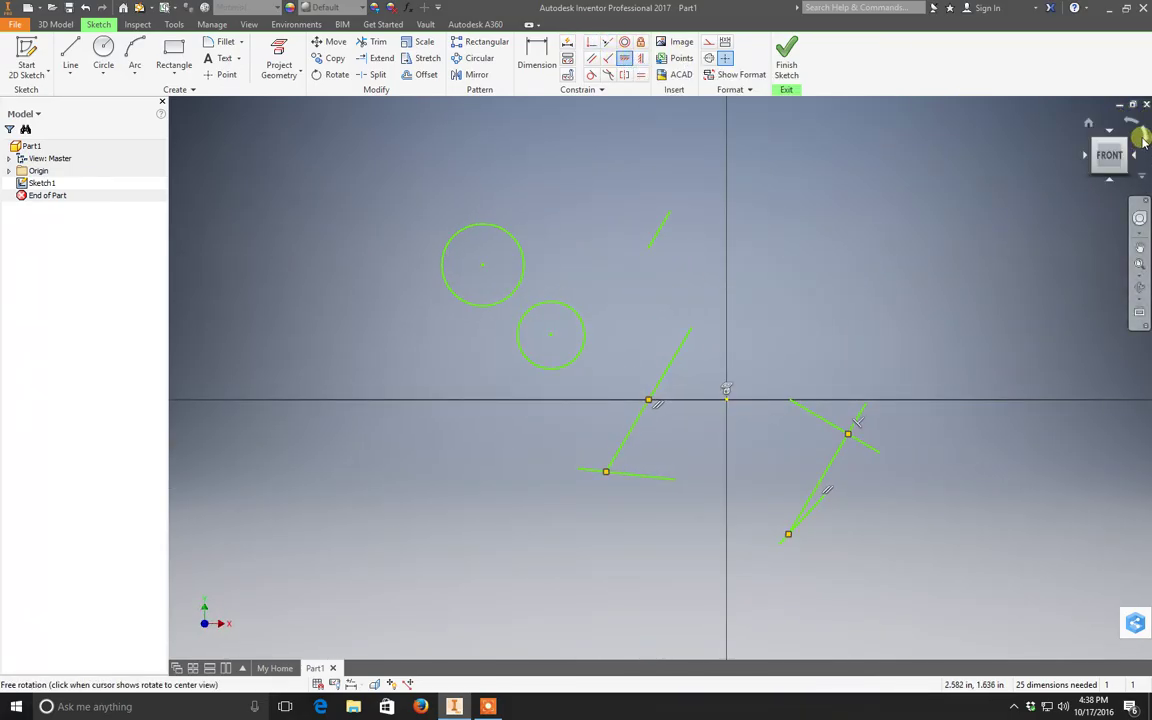
left_click(1143, 141)
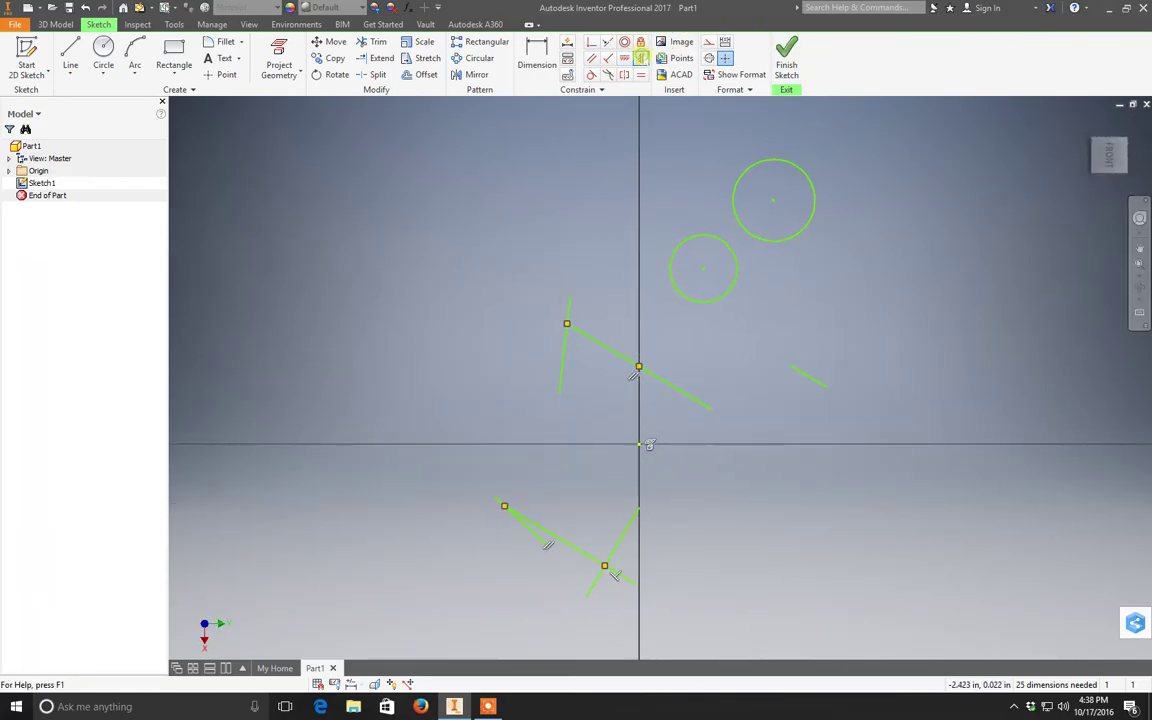
Step: Try horizontal and vertical constraints on the short upper line, undoing the vertical one
left_click(641, 58)
left_click(624, 58)
left_click(564, 318)
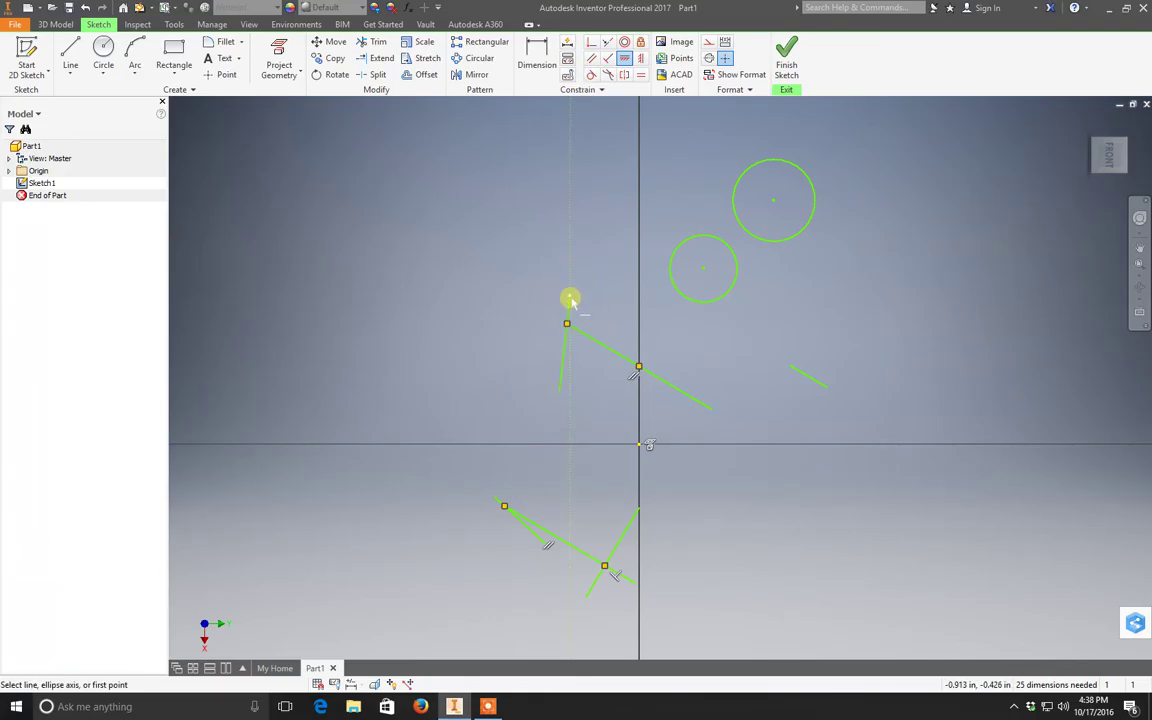
left_click_drag(1112, 140, 1097, 125)
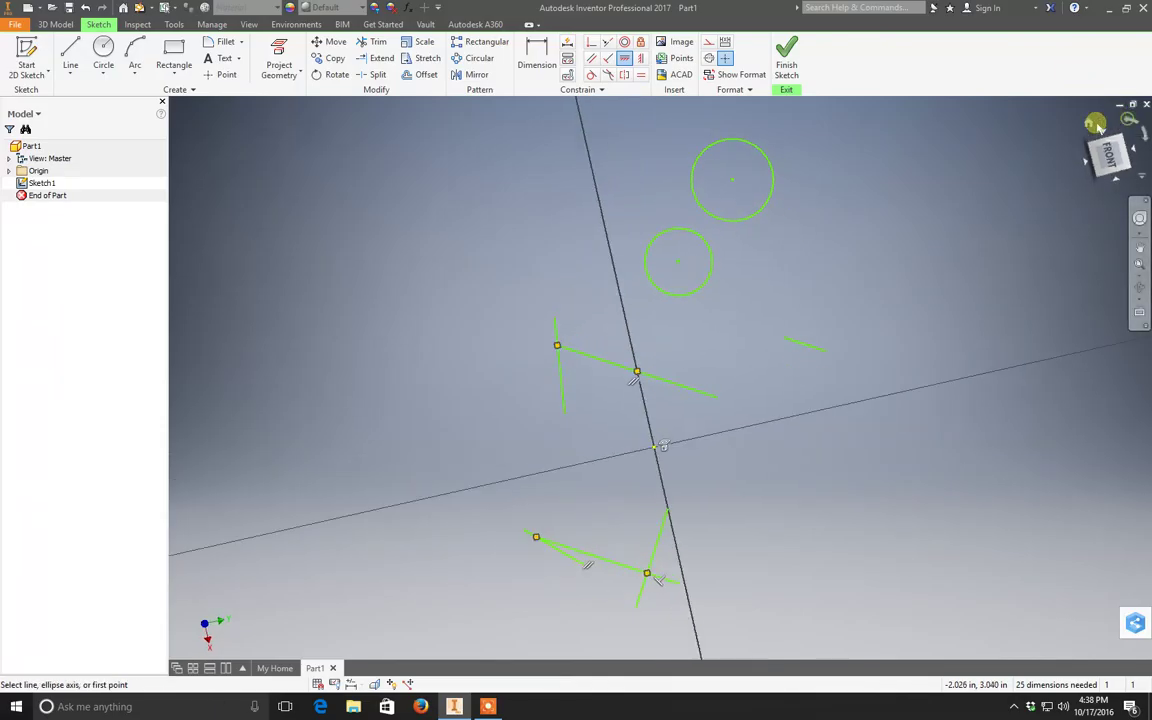
left_click(641, 58)
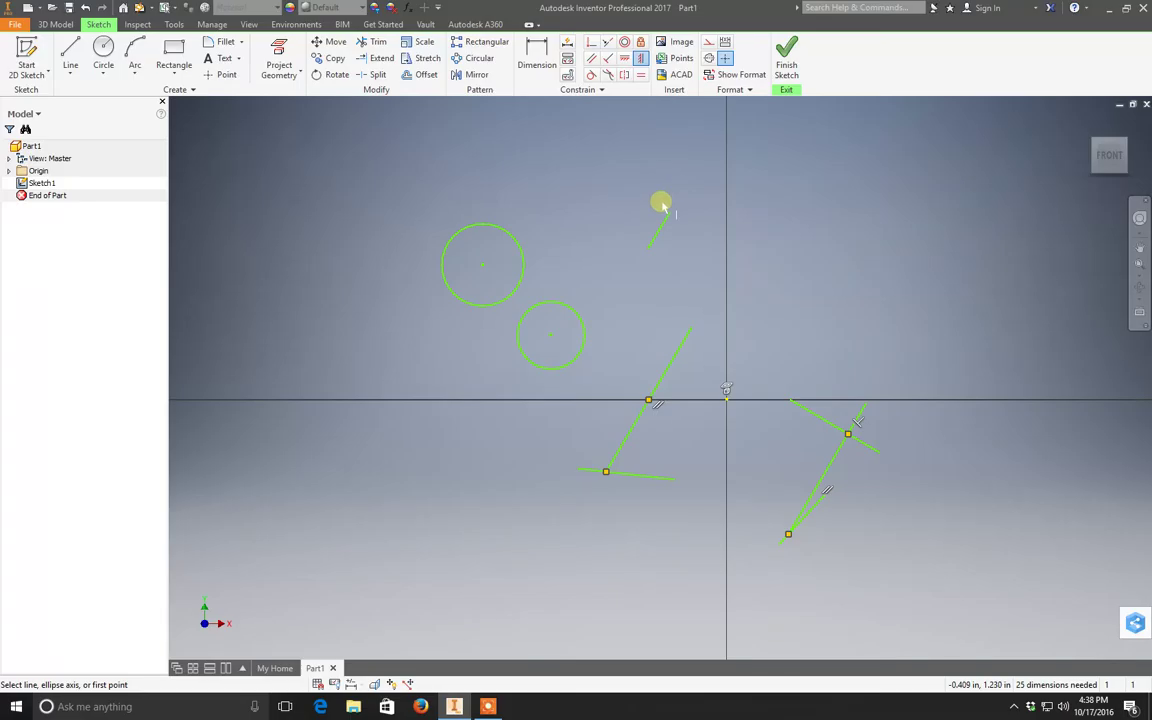
left_click(663, 225)
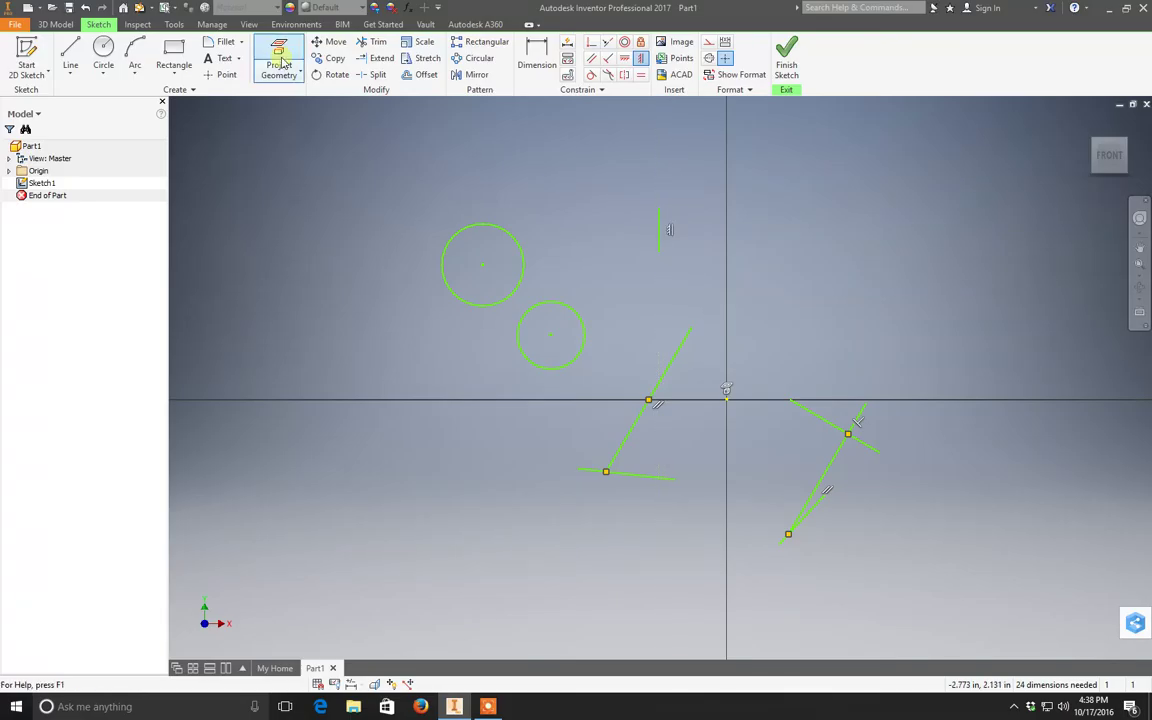
left_click(96, 7)
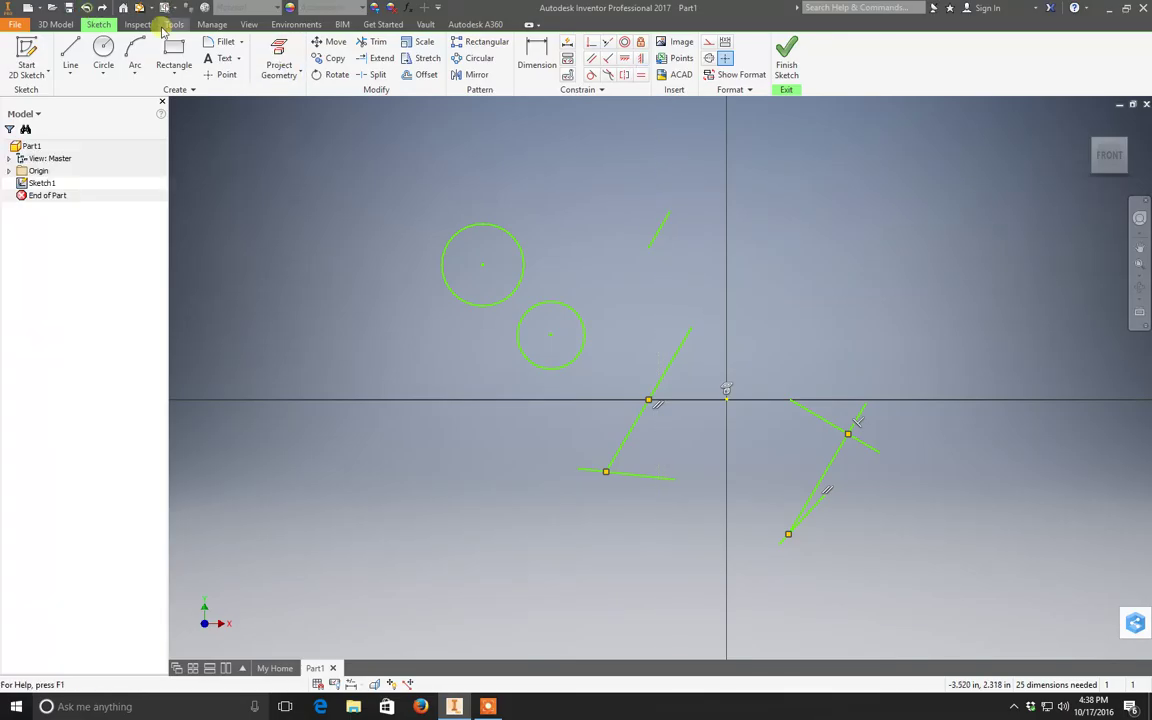
Step: Align the short line's top endpoint vertically with the sketch origin
left_click(641, 58)
left_click(668, 211)
left_click(726, 398)
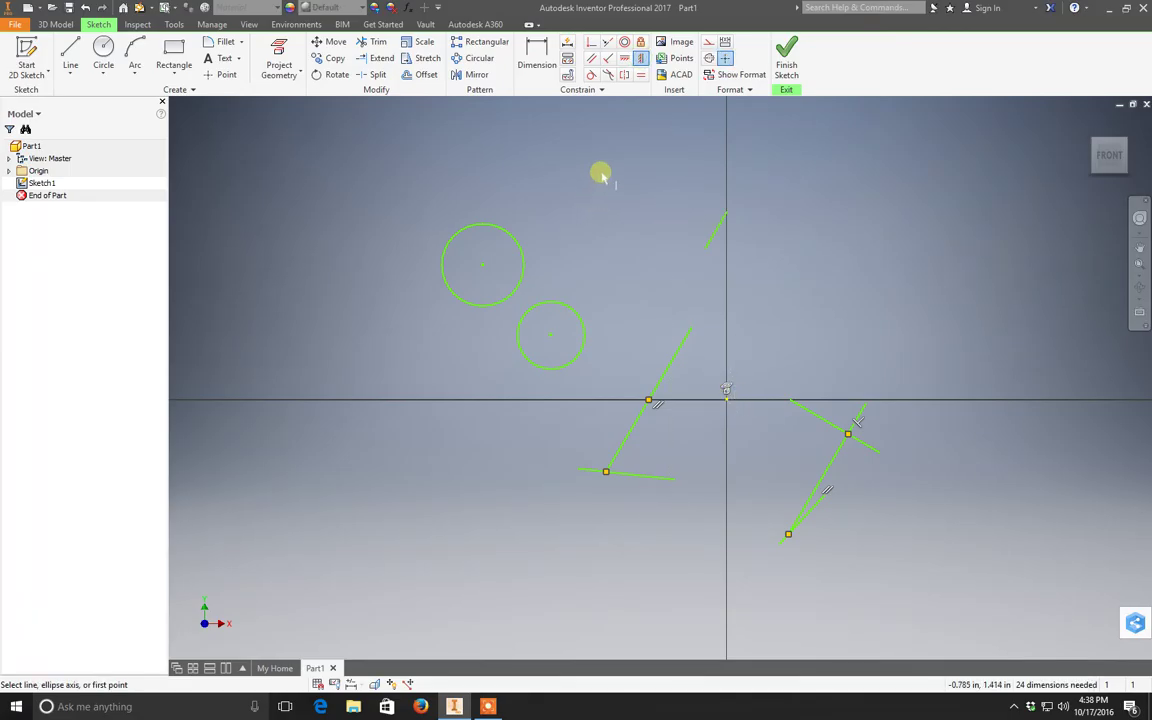
Step: Make the small circle tangent to the large circle and to the long slanted line
key("Escape")
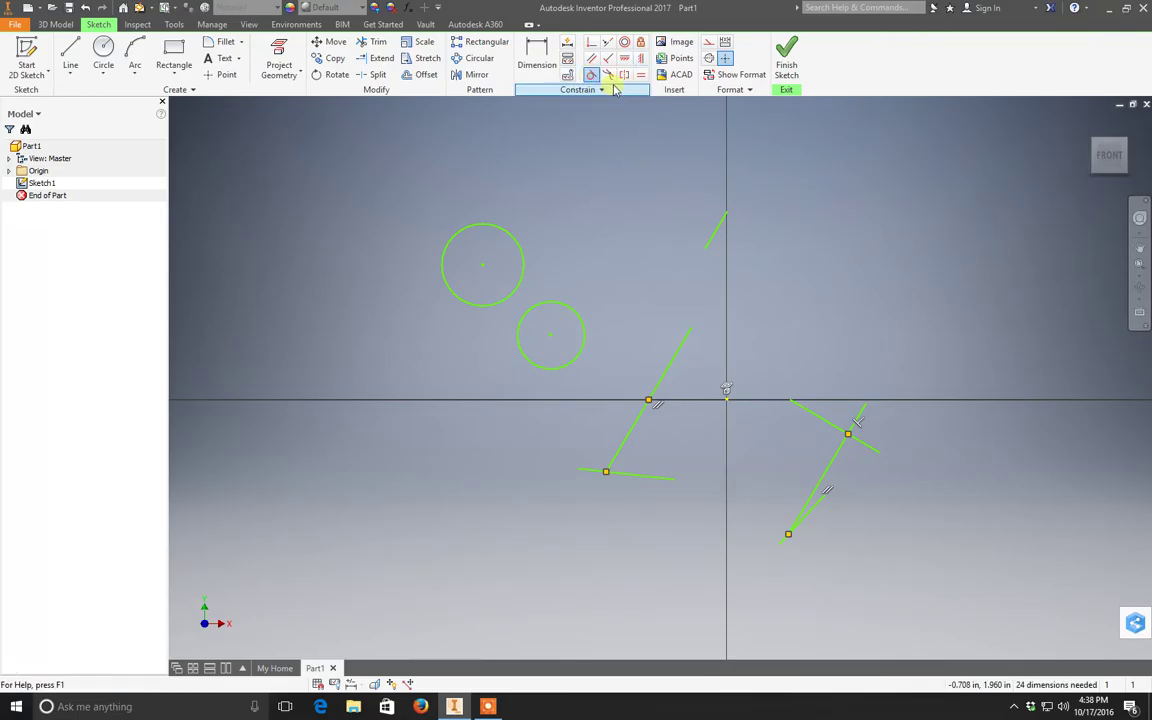
left_click(527, 319)
left_click(510, 296)
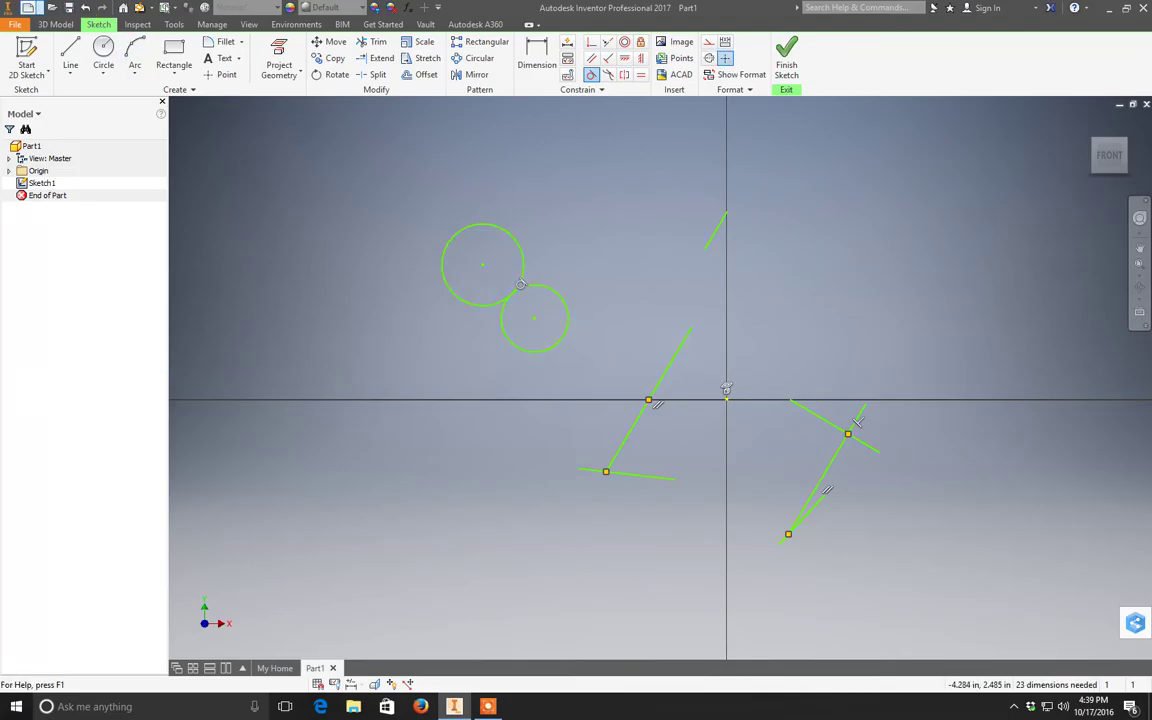
left_click(674, 355)
left_click(565, 328)
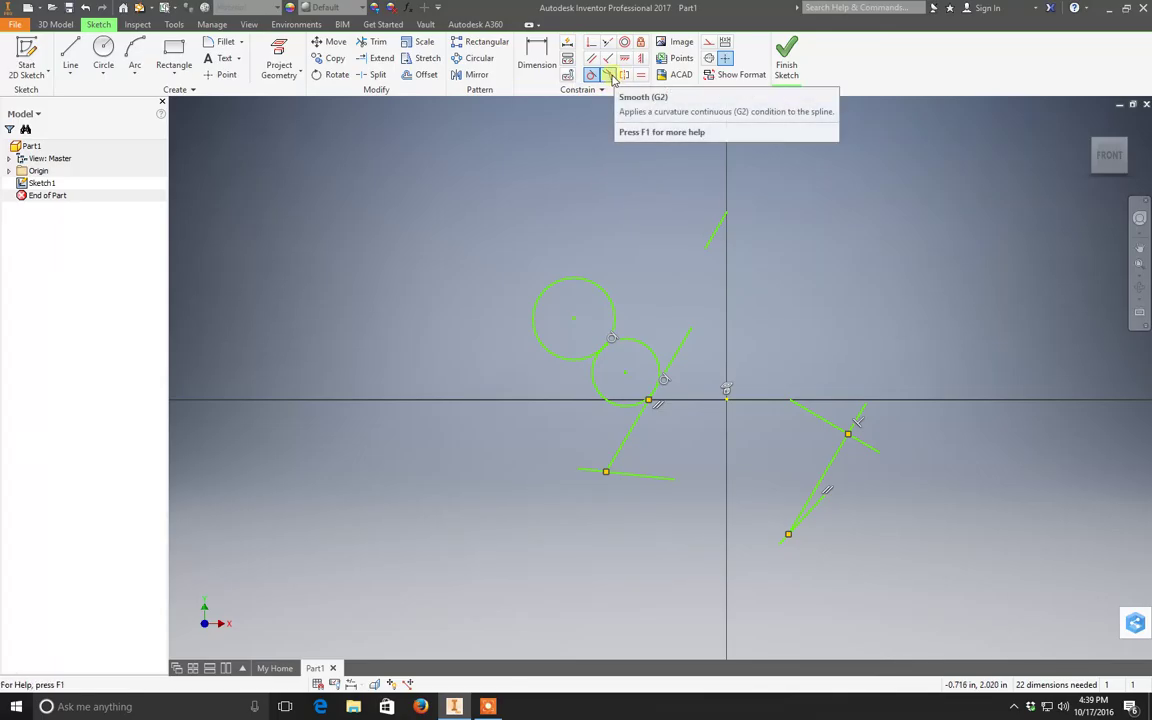
mouse_move(608, 75)
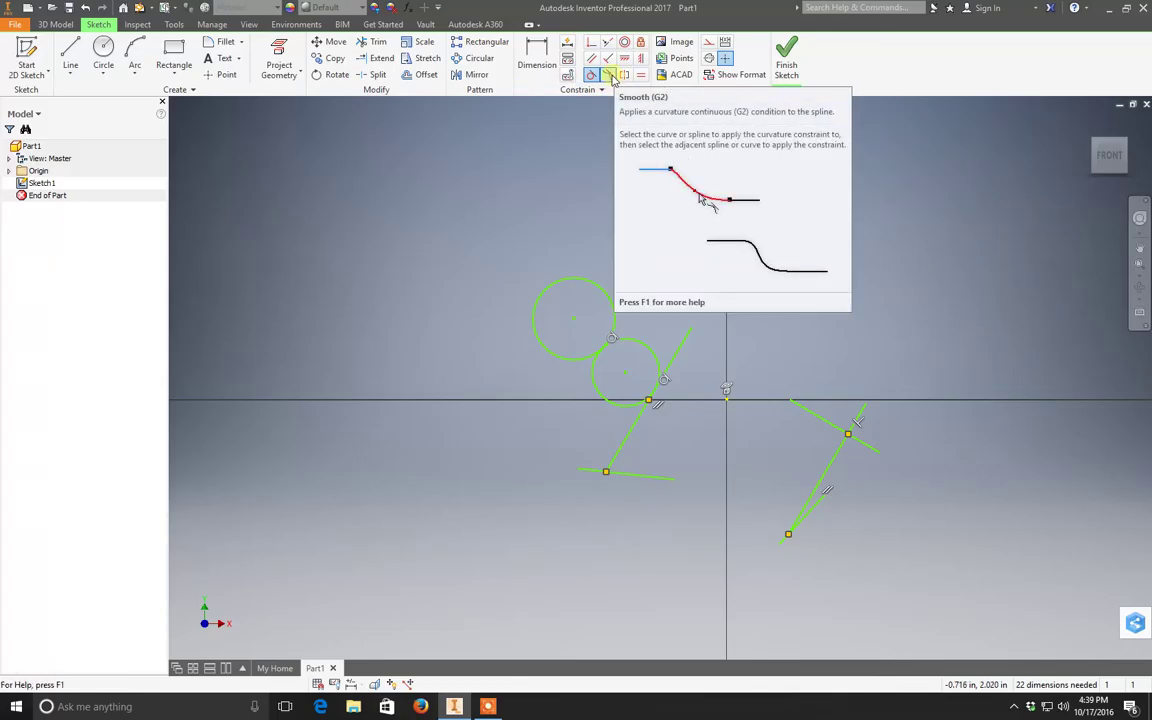
left_click(608, 76)
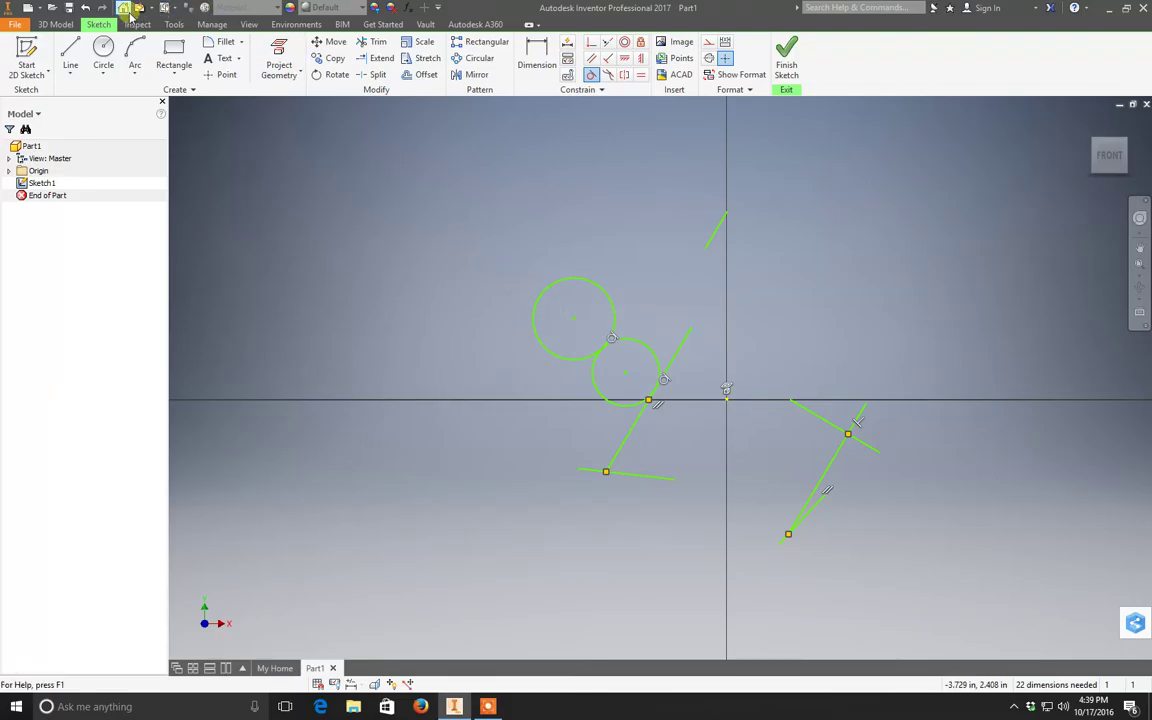
Step: Undo the line tangency and draw two new circles, one at top and one at right
left_click(87, 8)
left_click(103, 55)
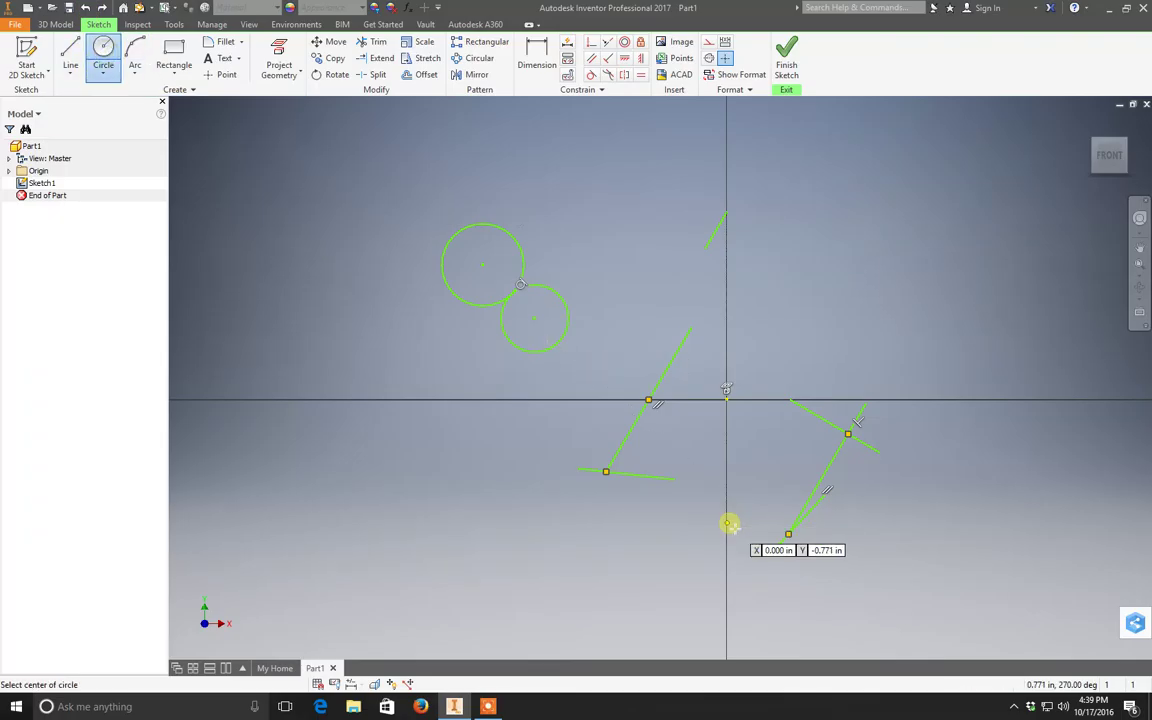
left_click(635, 150)
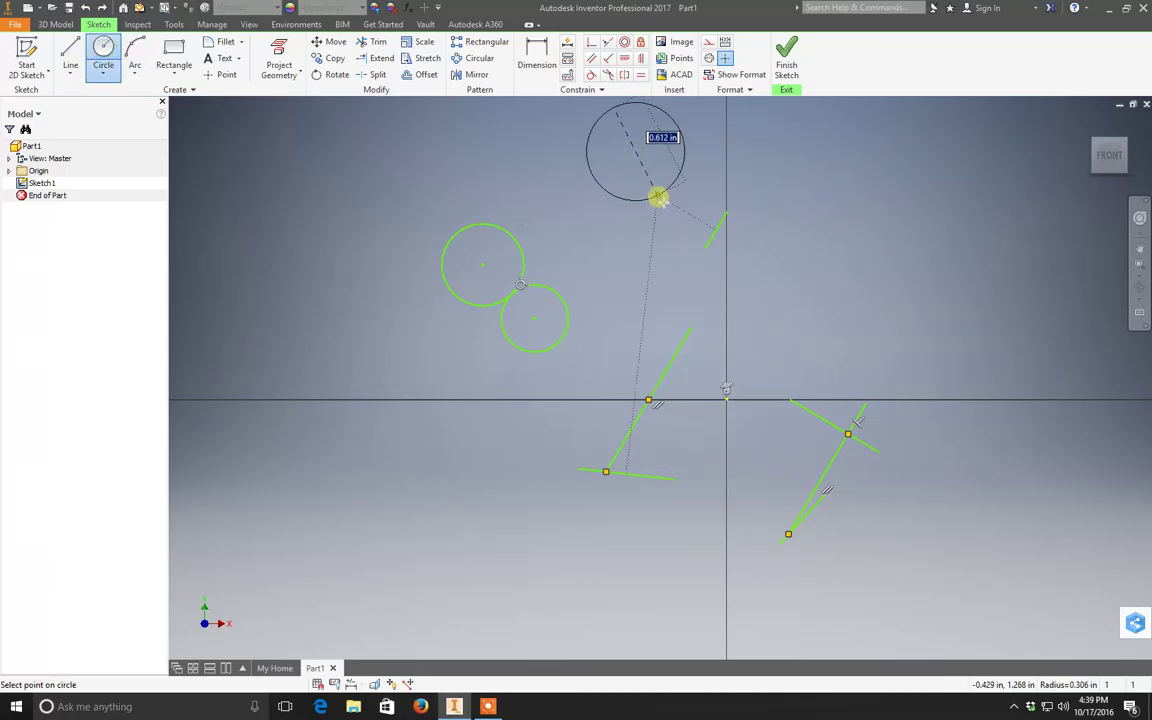
left_click(657, 194)
left_click(784, 264)
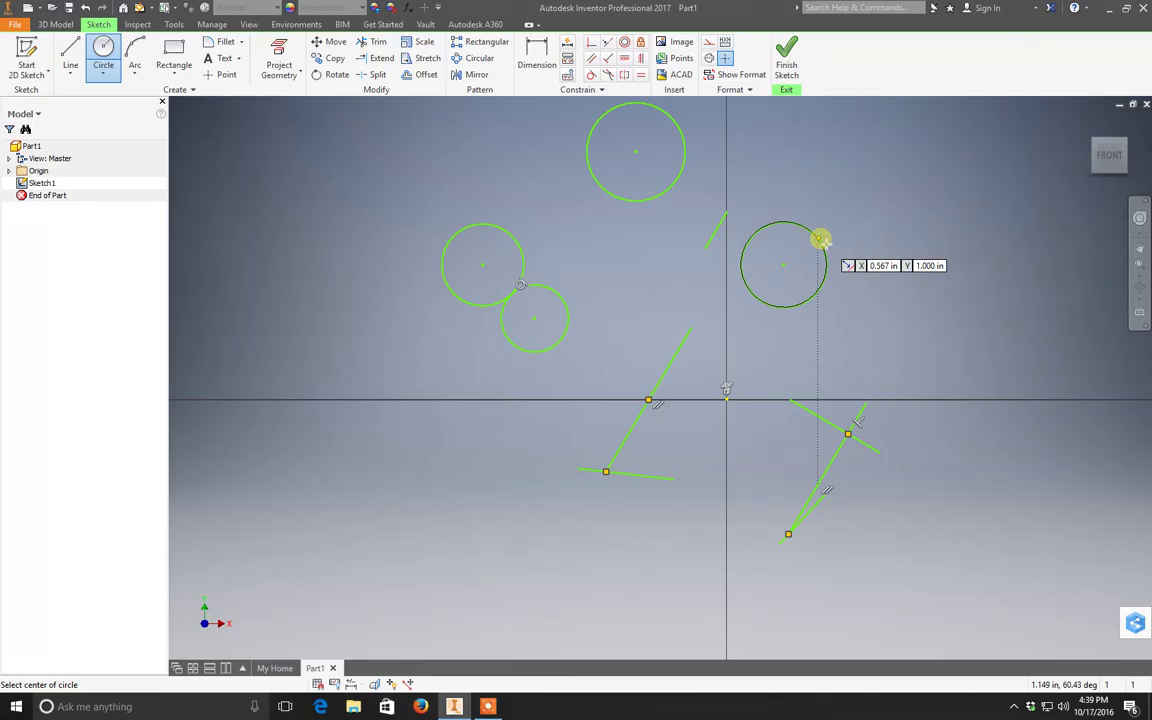
left_click(819, 236)
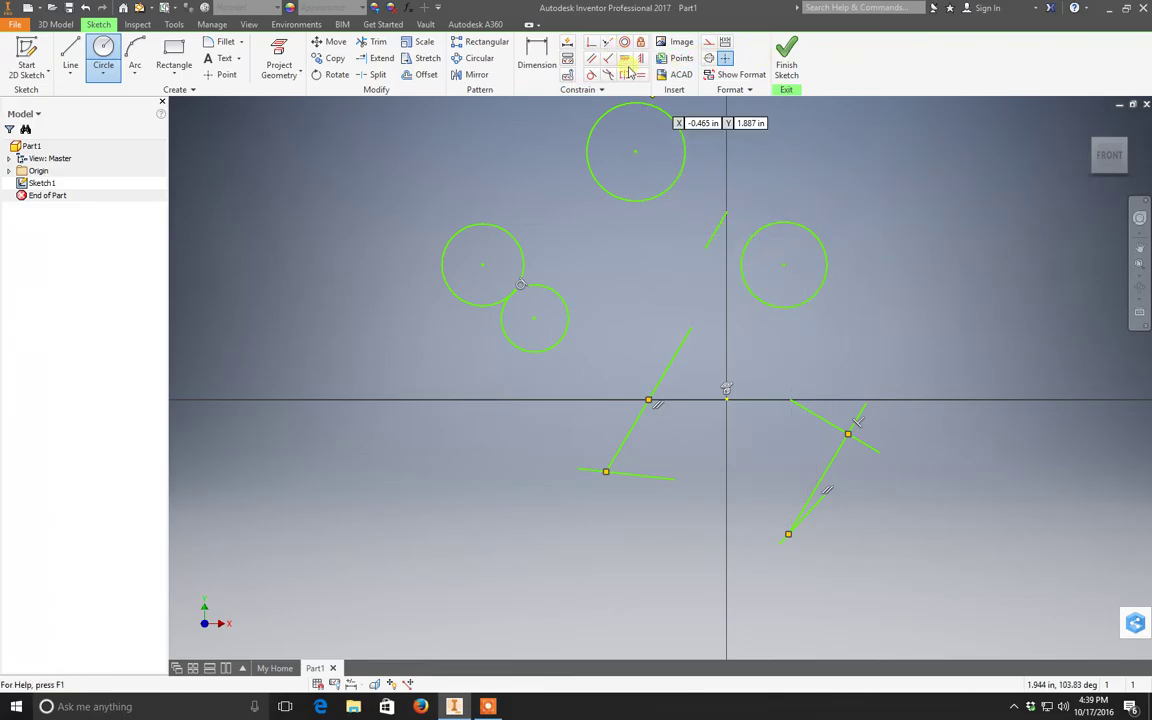
Step: Make the top and right circles symmetric about the short vertical line
left_click(626, 74)
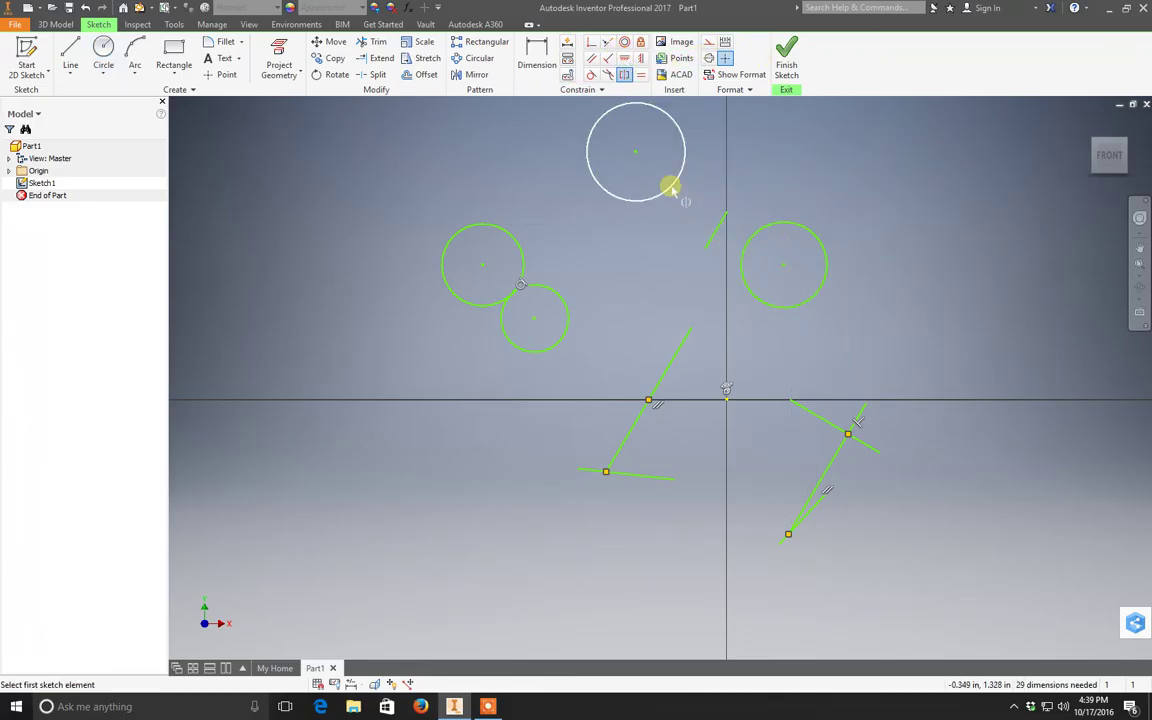
left_click(670, 188)
left_click(782, 223)
left_click(718, 232)
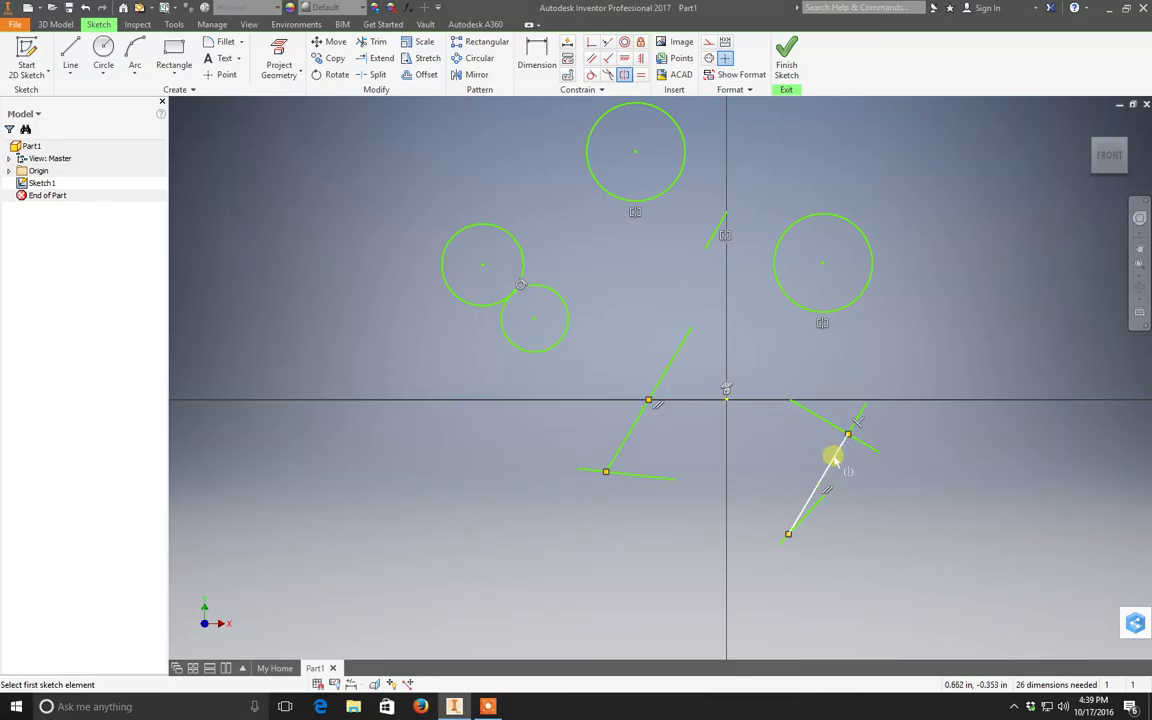
Step: Constrain the lower-right slanted line parallel to the left slanted line
left_click(828, 453)
left_click(670, 370)
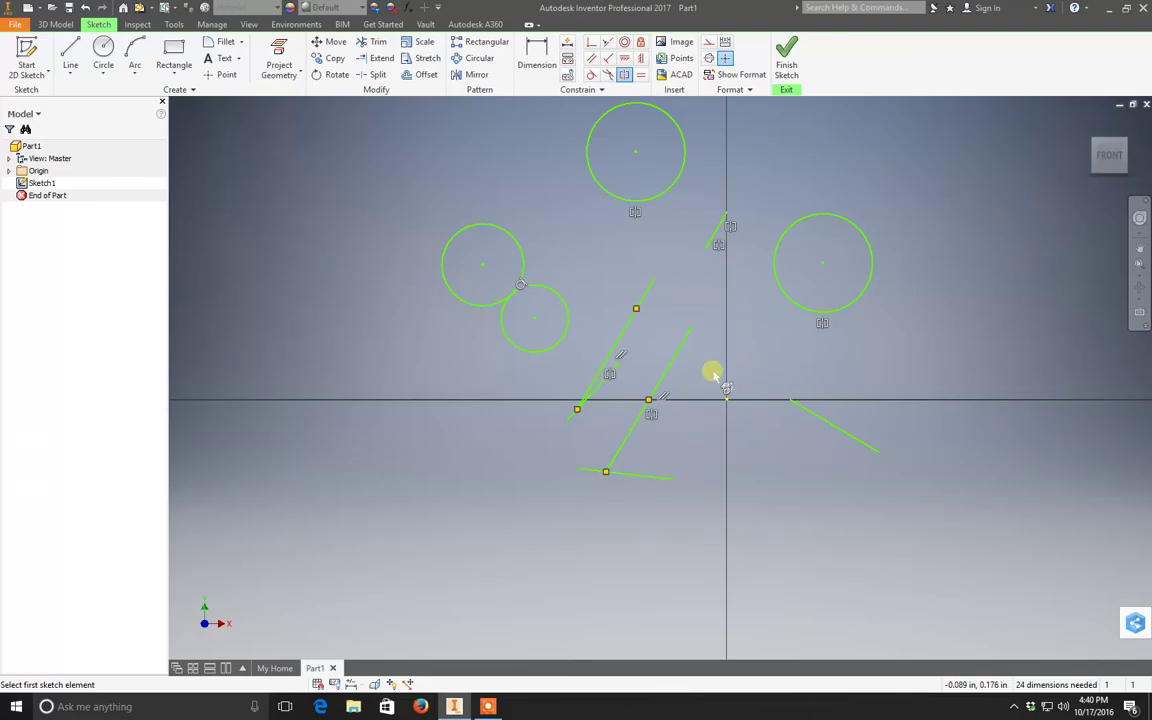
key("Escape")
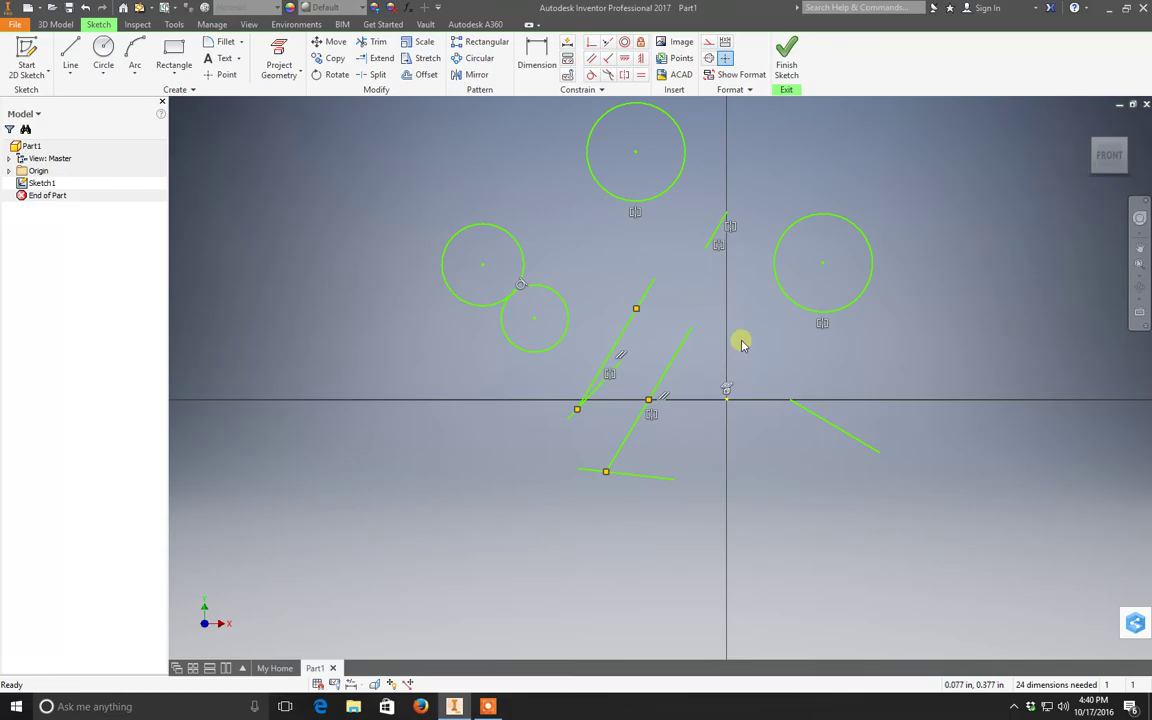
Step: Apply an Equal constraint between the slanted line and the short bottom line
left_click(623, 76)
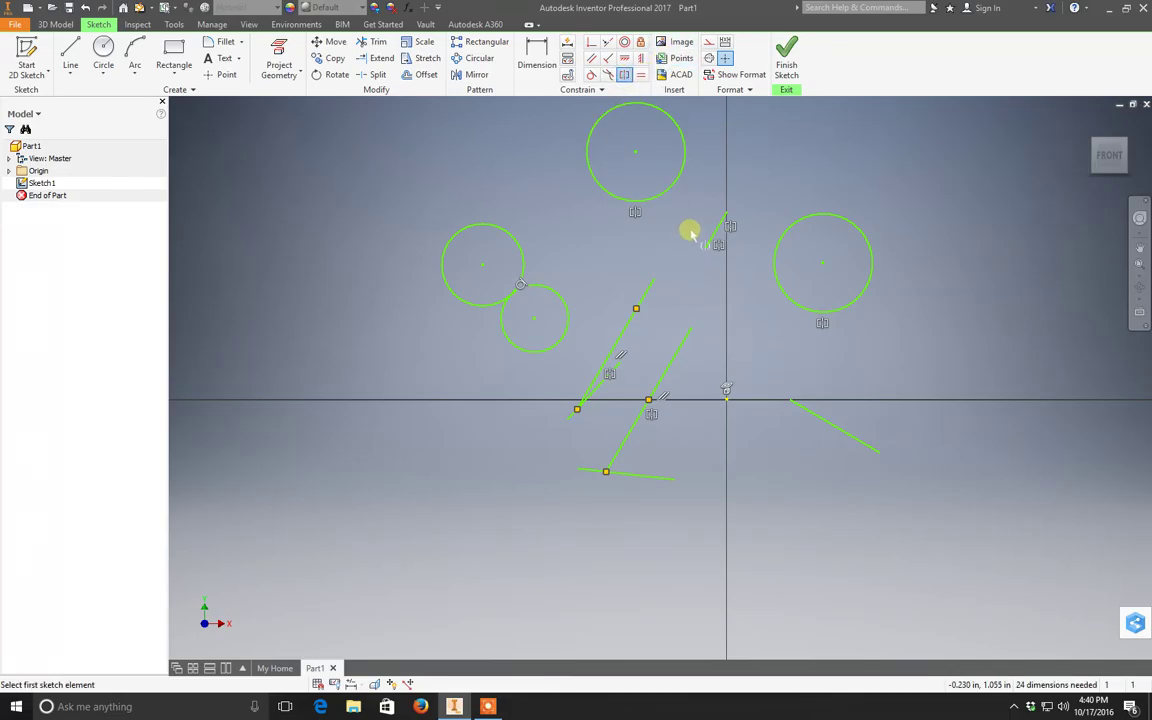
left_click(640, 77)
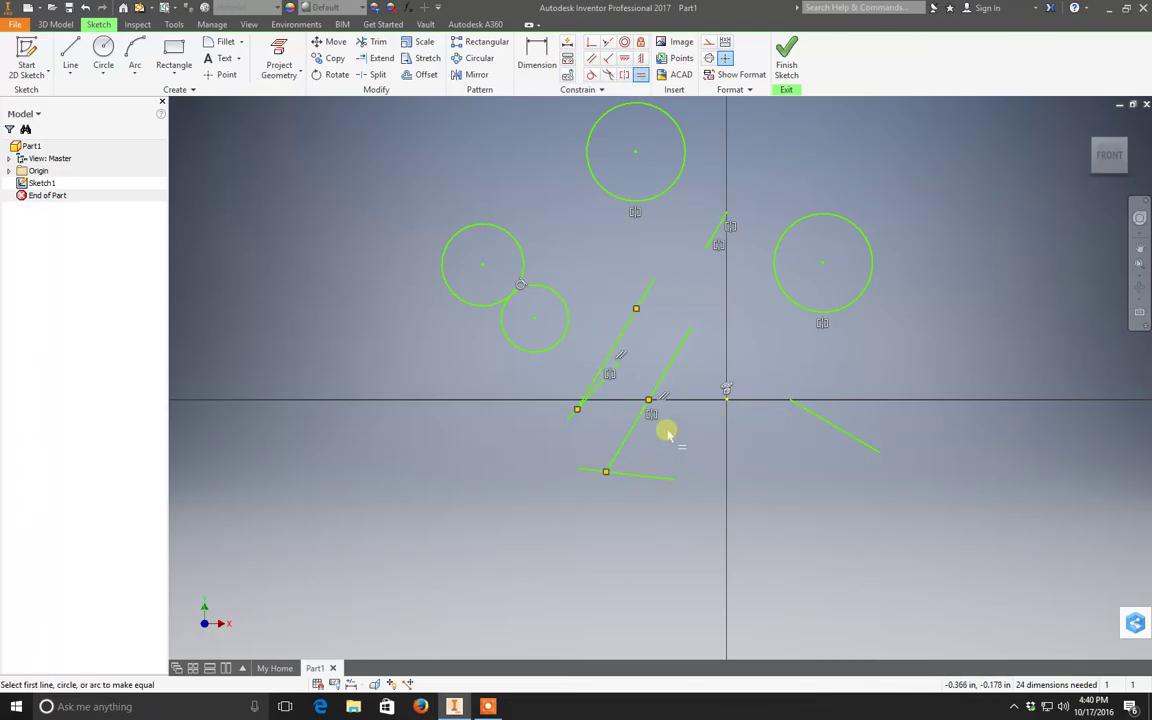
left_click(666, 372)
left_click(647, 478)
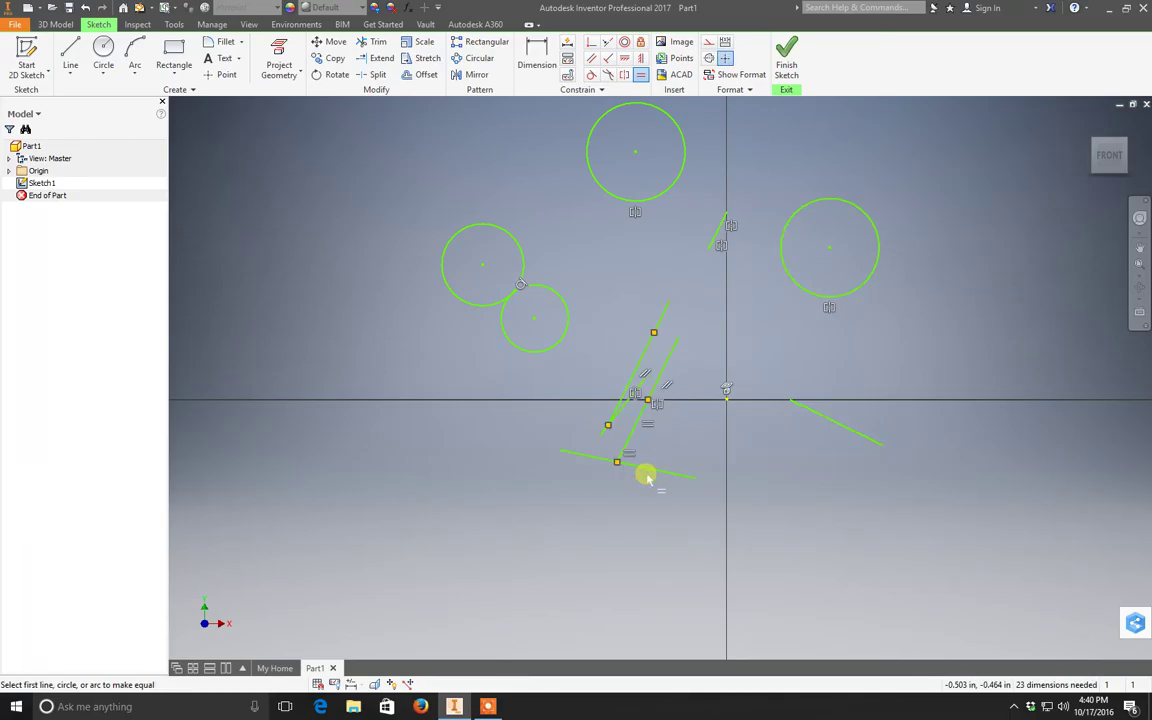